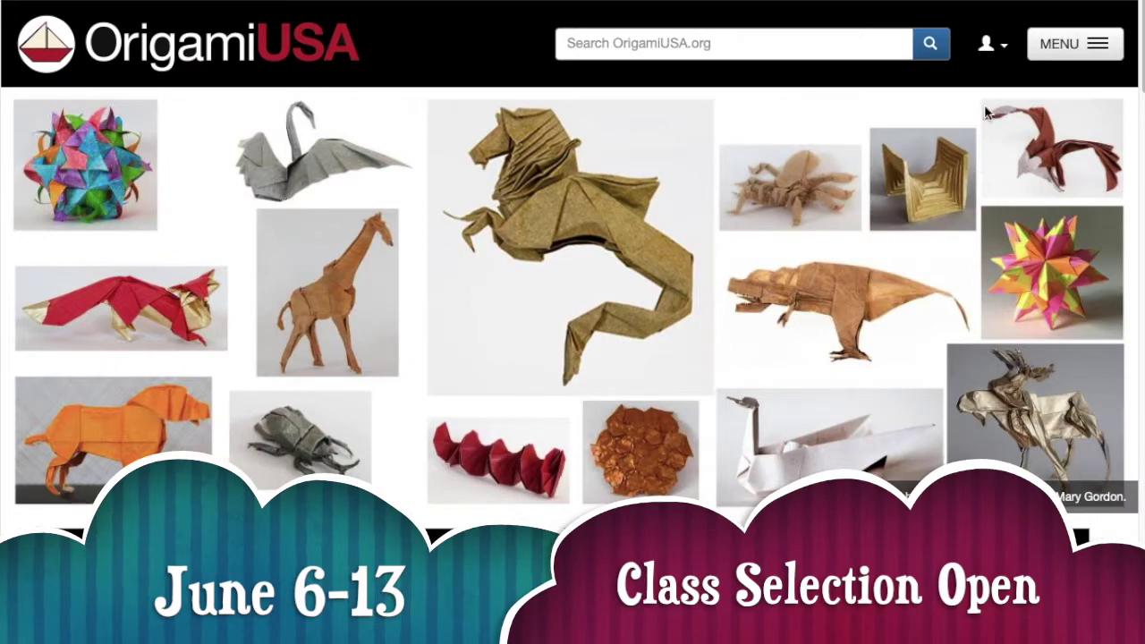
Check that the account is logged in and open the Convention 2022 event page.
left_click(987, 46)
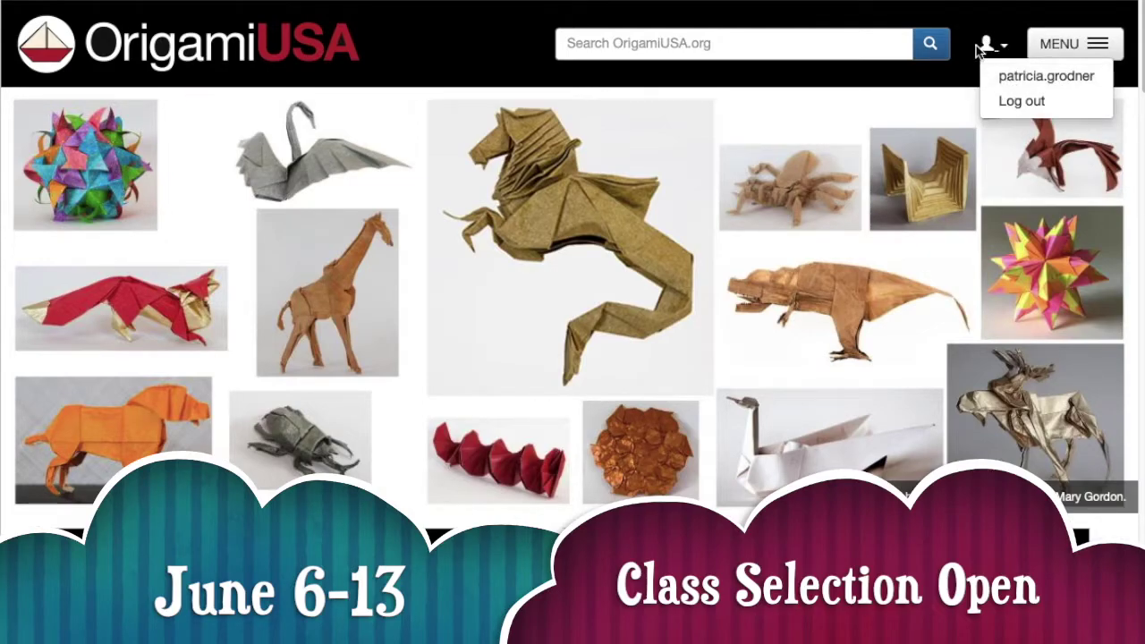
left_click(985, 51)
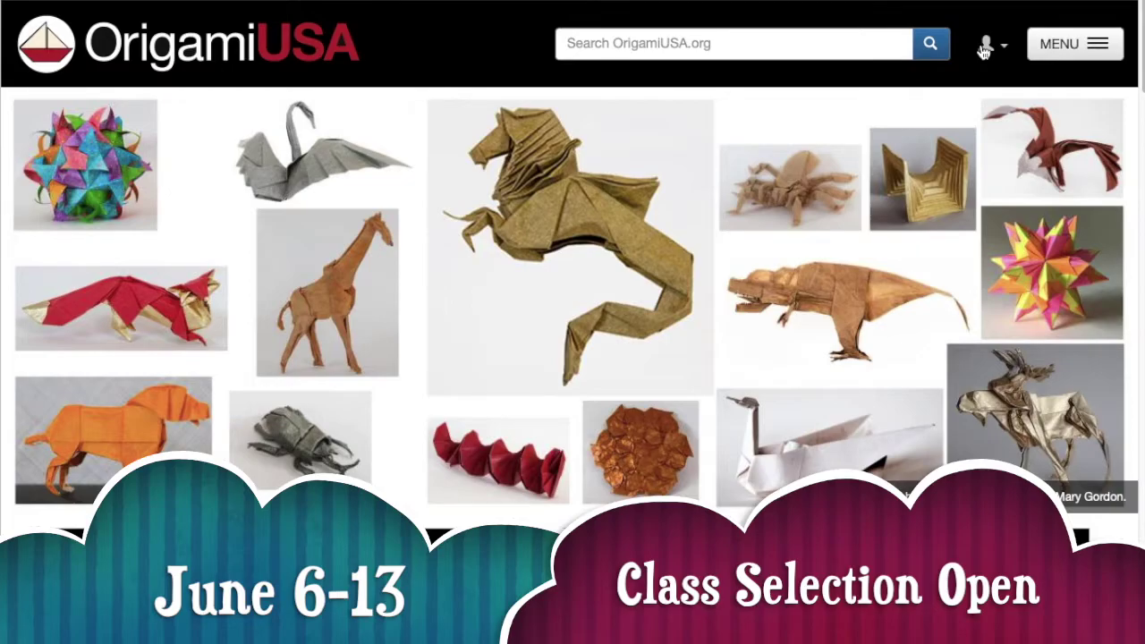
left_click(1099, 52)
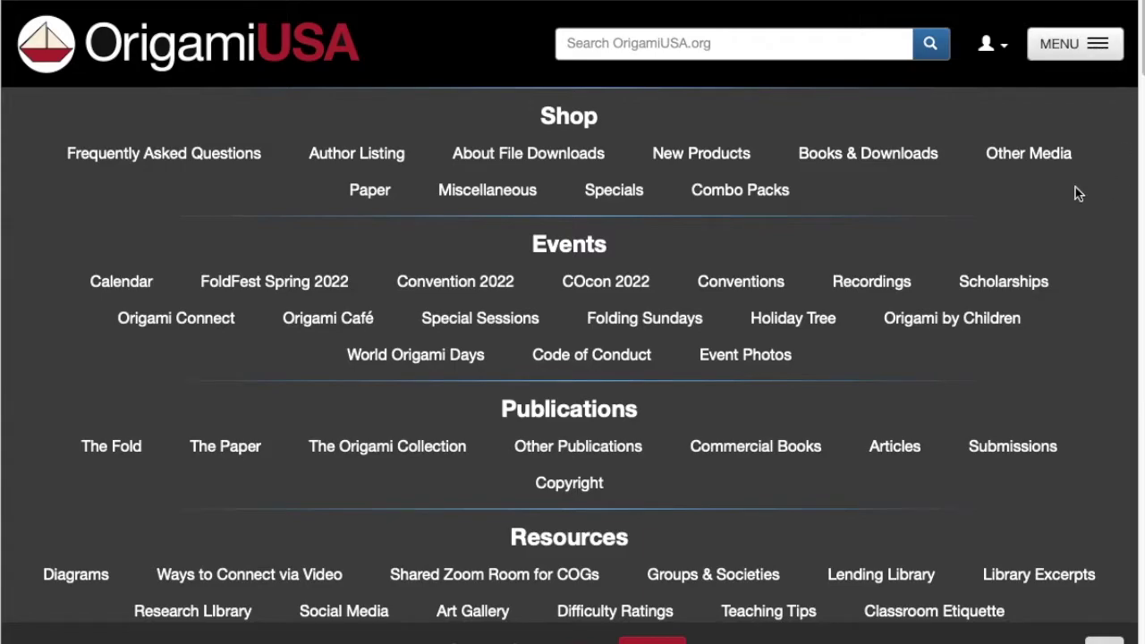
left_click(463, 282)
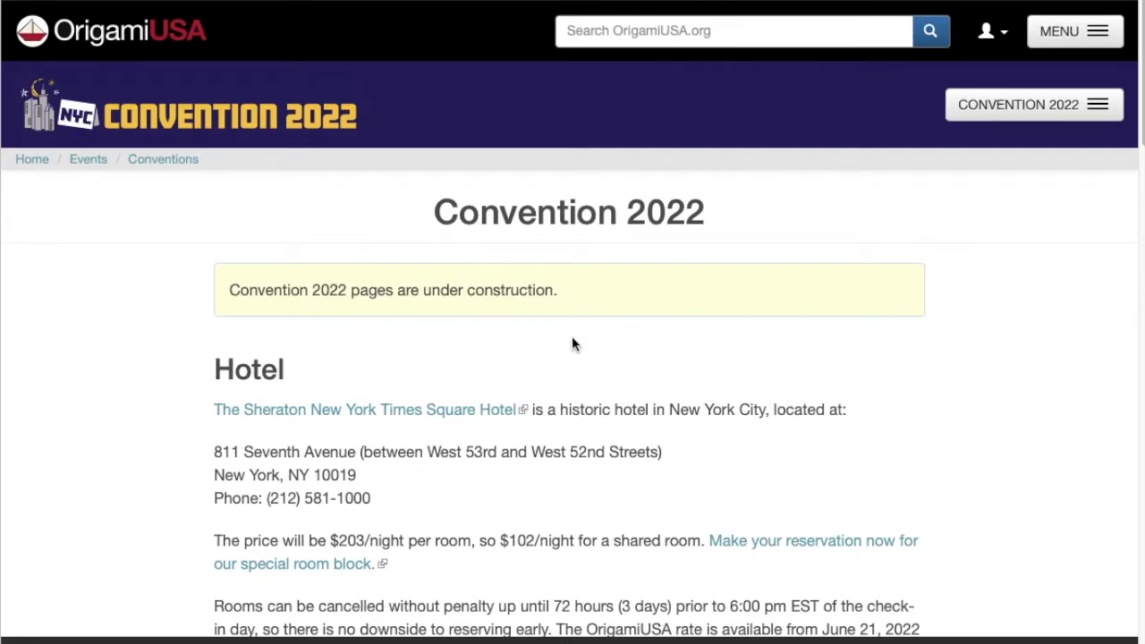
Look over the Convention 2022 site sections, including My Convention and Classes, and close the section list.
left_click(1093, 115)
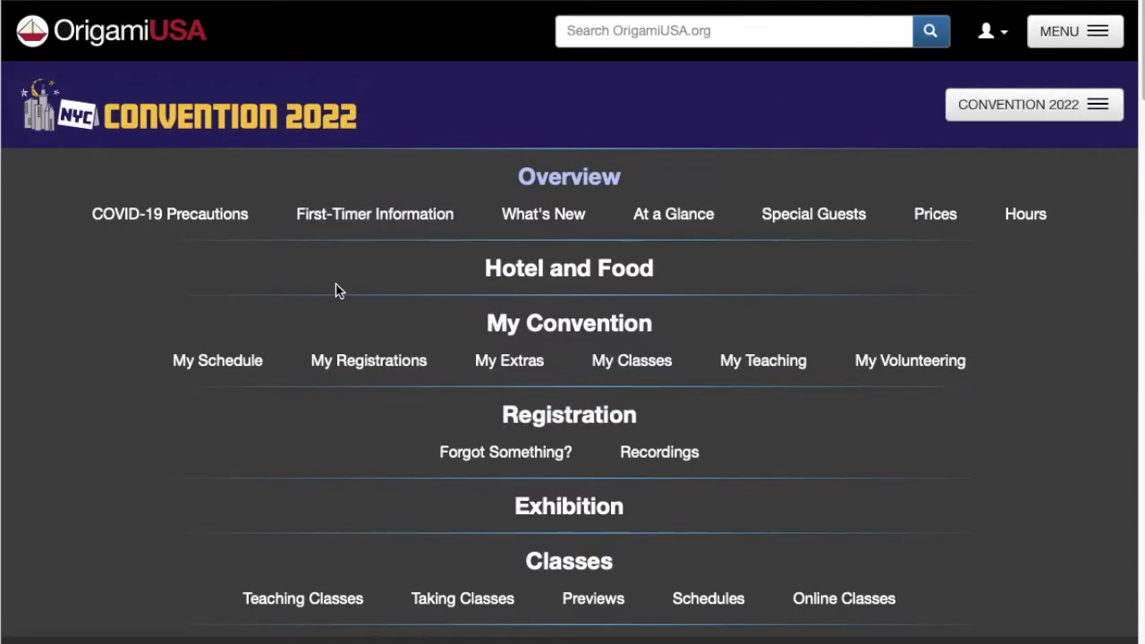
scroll(448, 388, "down", 1)
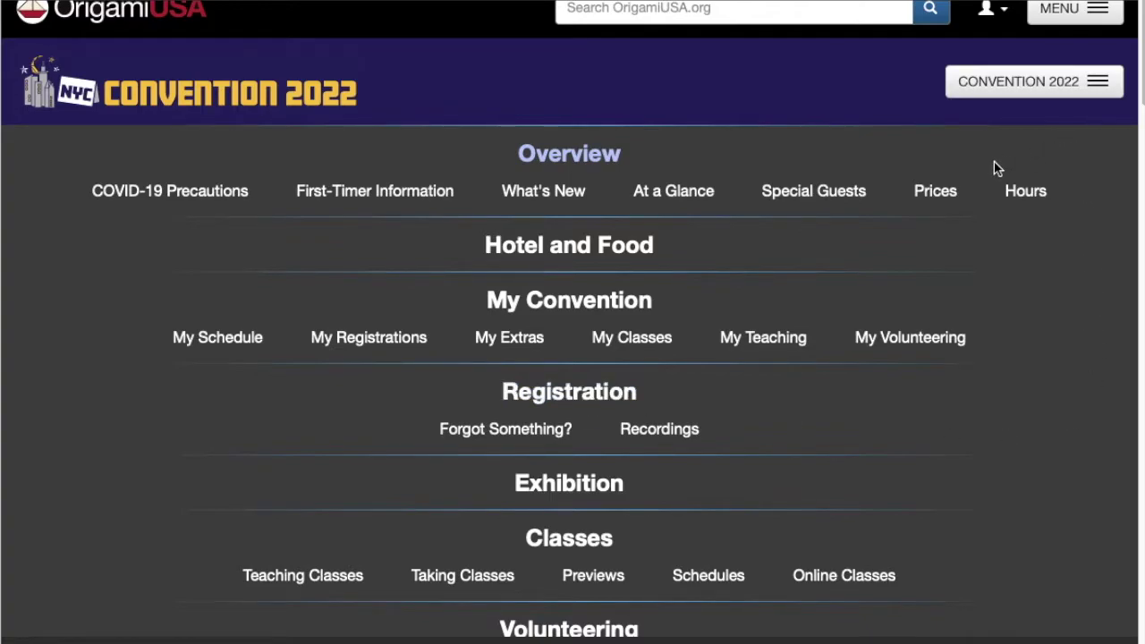
left_click(1100, 87)
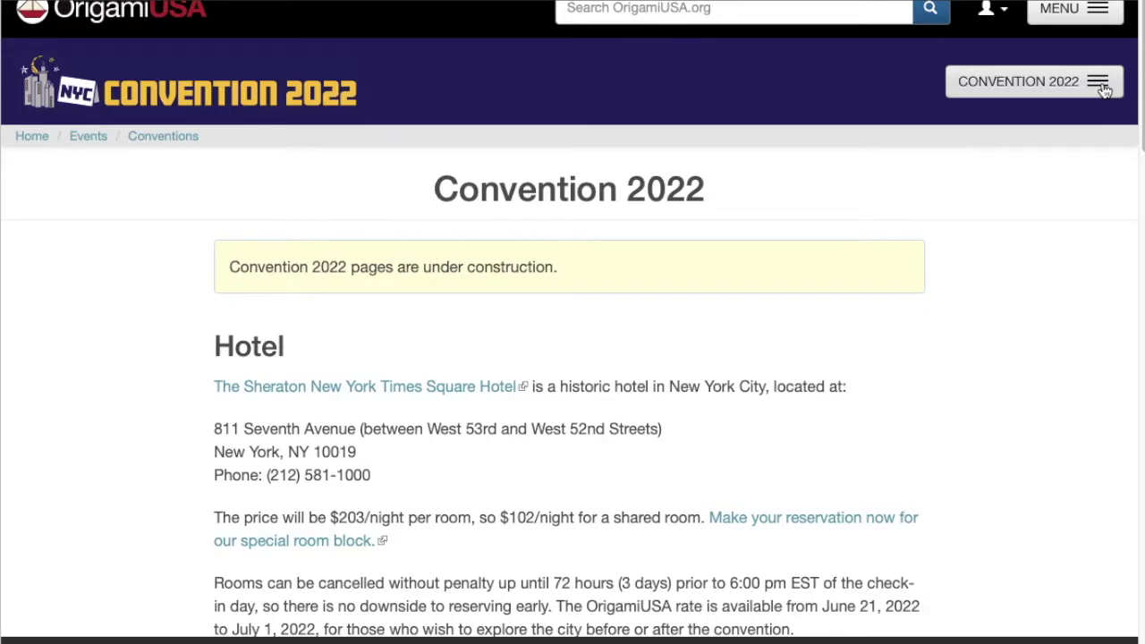
left_click(1101, 88)
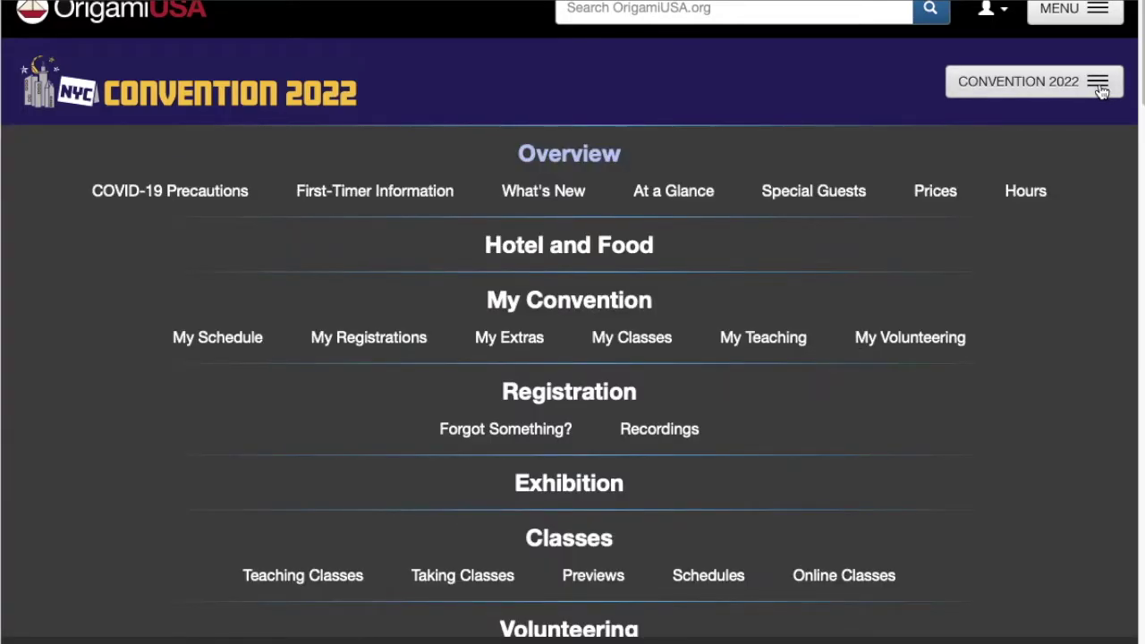
left_click(1100, 88)
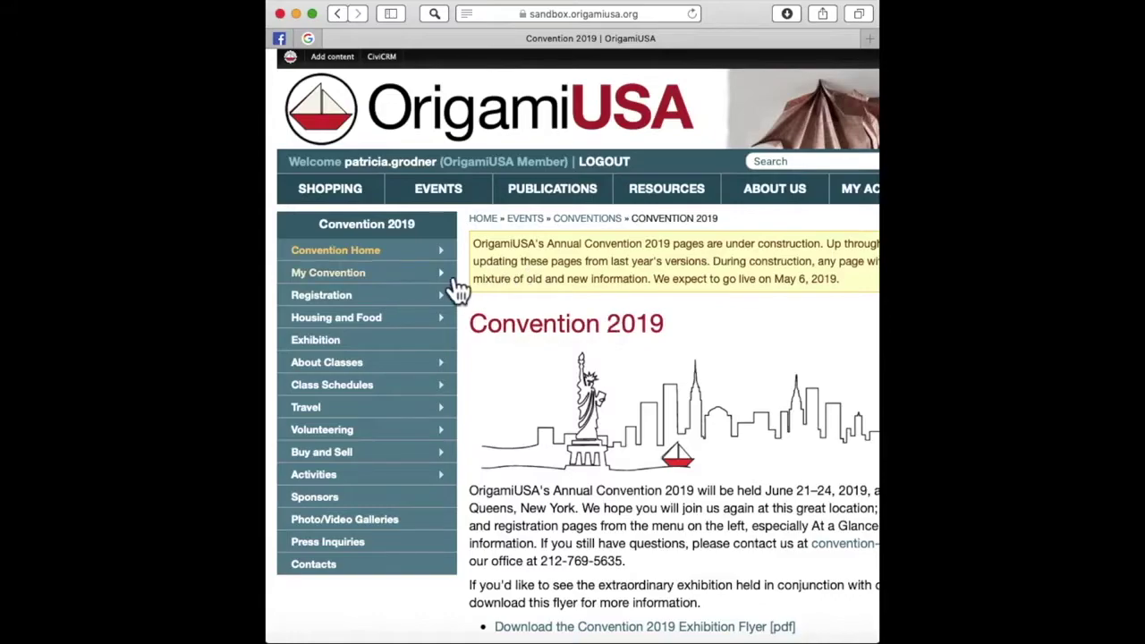
Open the My Classes page for Convention 2019 and shrink the page so its request tables fit.
mouse_move(452, 279)
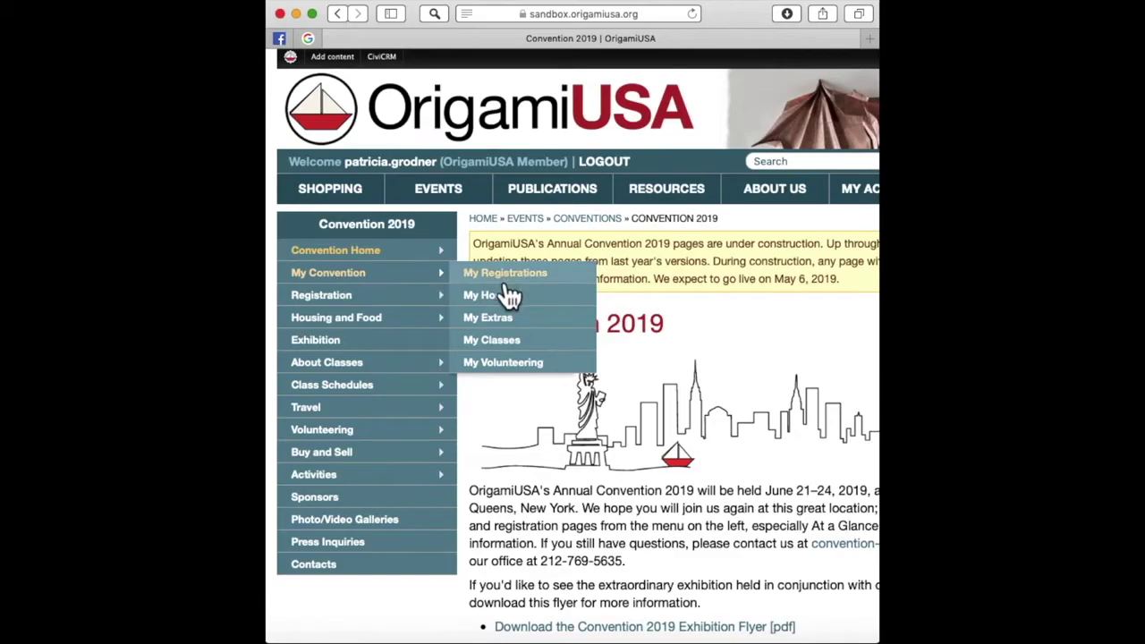
left_click(516, 355)
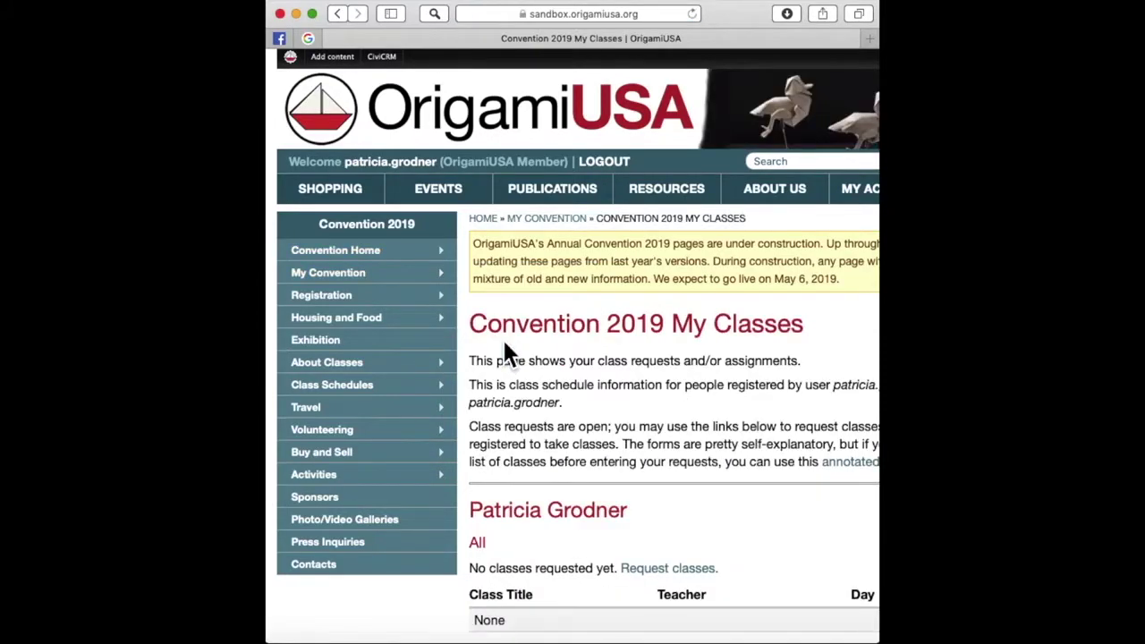
key("super+minus")
key("super+minus")
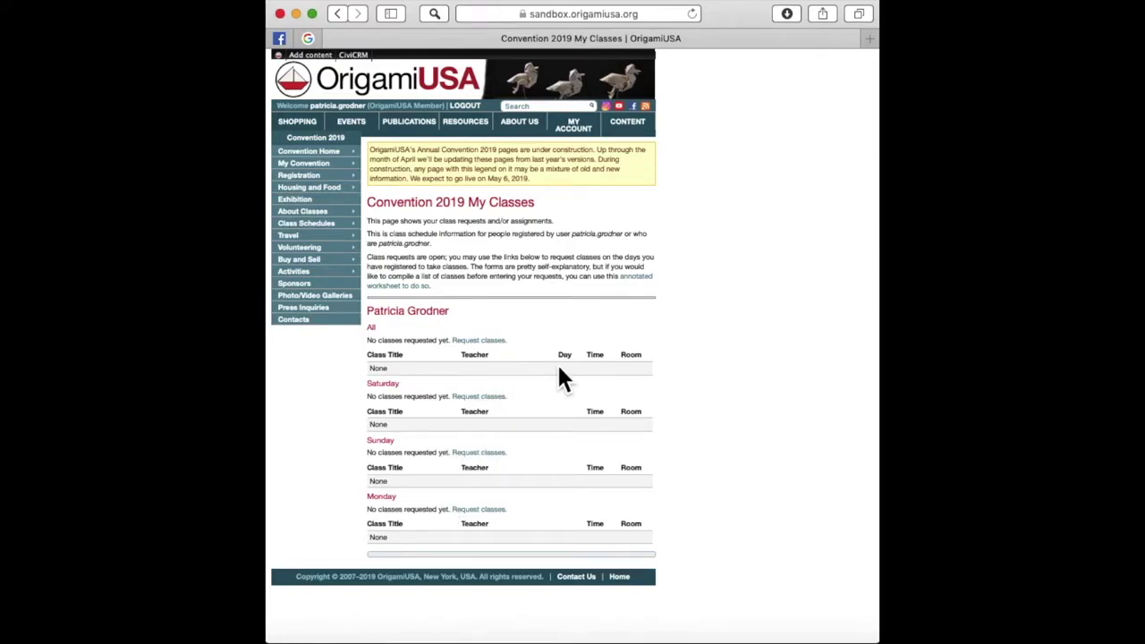
key("super+plus")
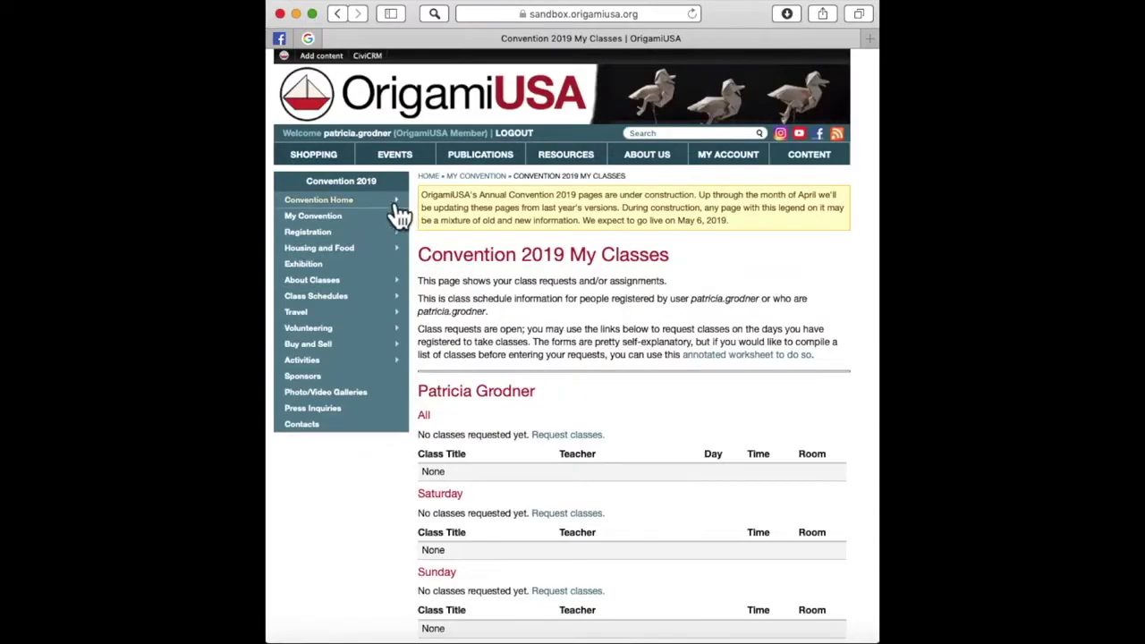
Open the Taking Classes page from the Convention 2019 class information.
mouse_move(349, 286)
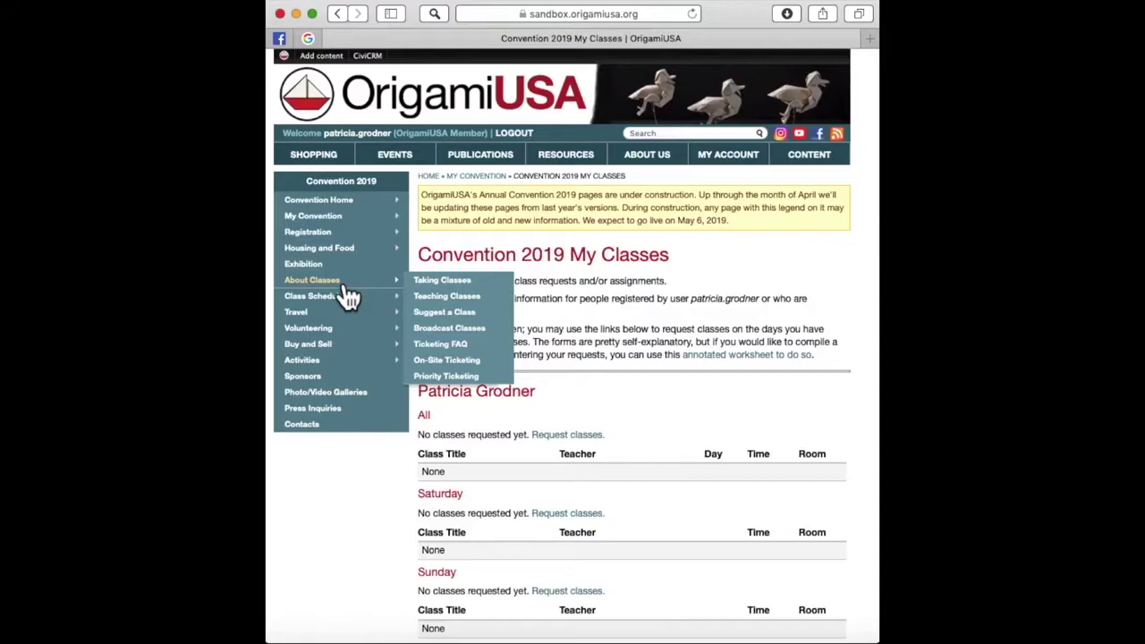
key("super+equal")
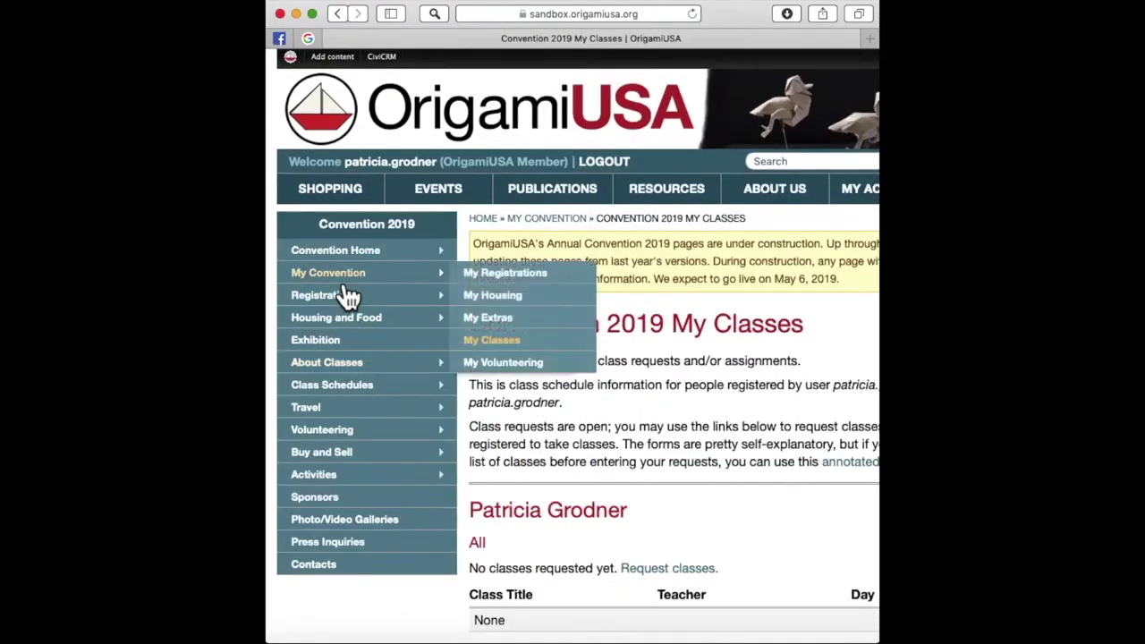
mouse_move(334, 366)
scroll(336, 370, "right", 2)
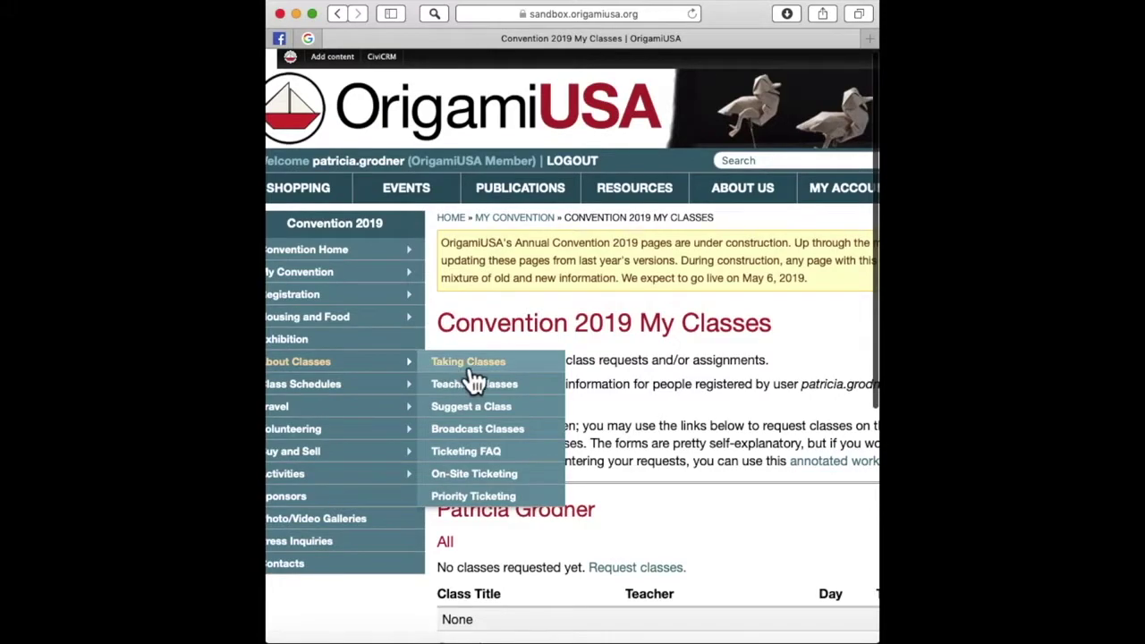
scroll(473, 381, "left", 1)
scroll(472, 380, "left", 1)
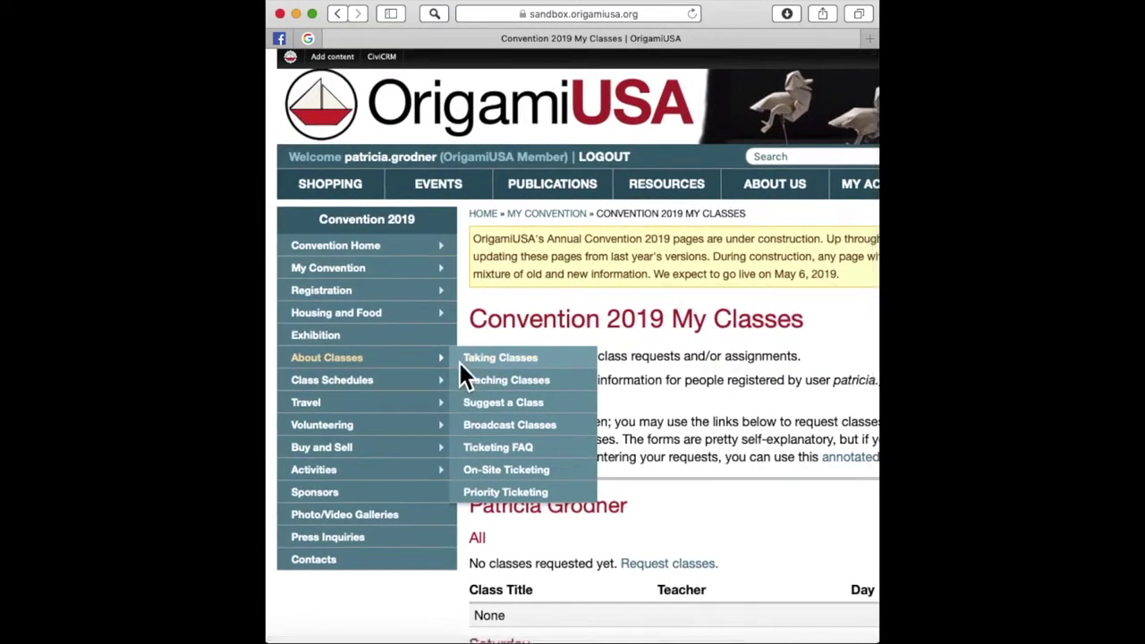
left_click(483, 359)
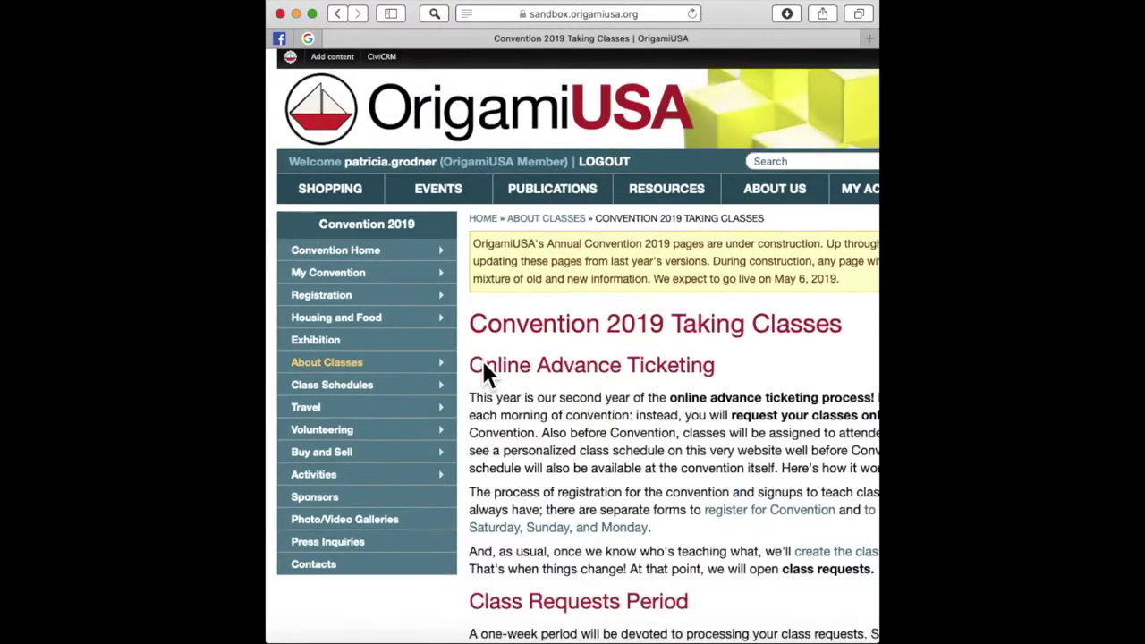
Read through the Taking Classes page, examining the class requests period, class-related dates and ticketing sections.
key("super+plus")
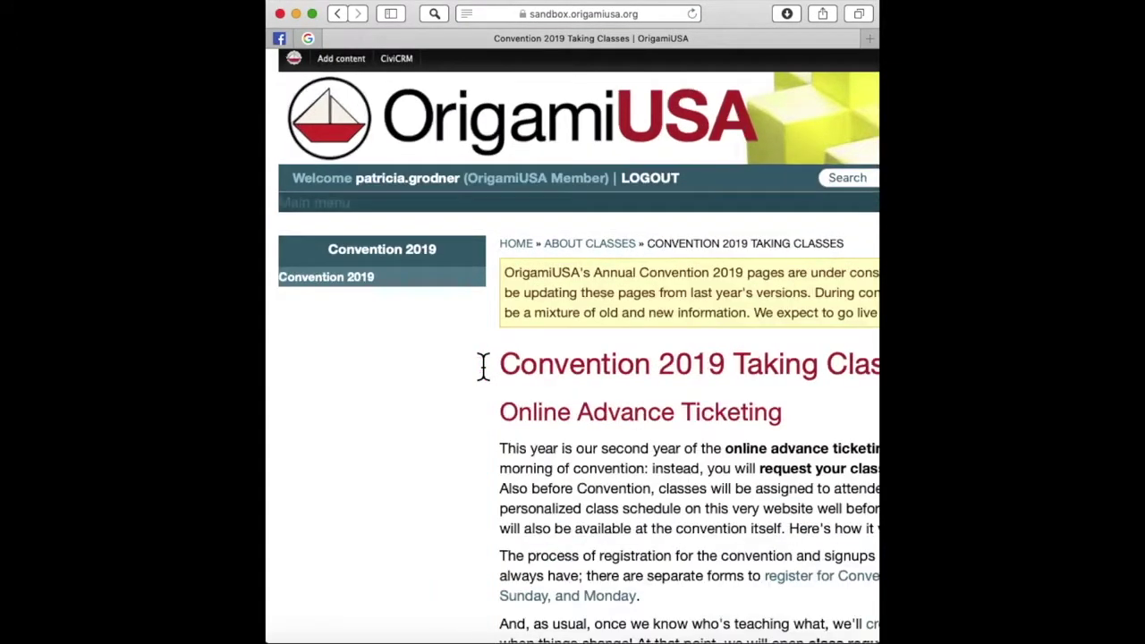
key("super+minus")
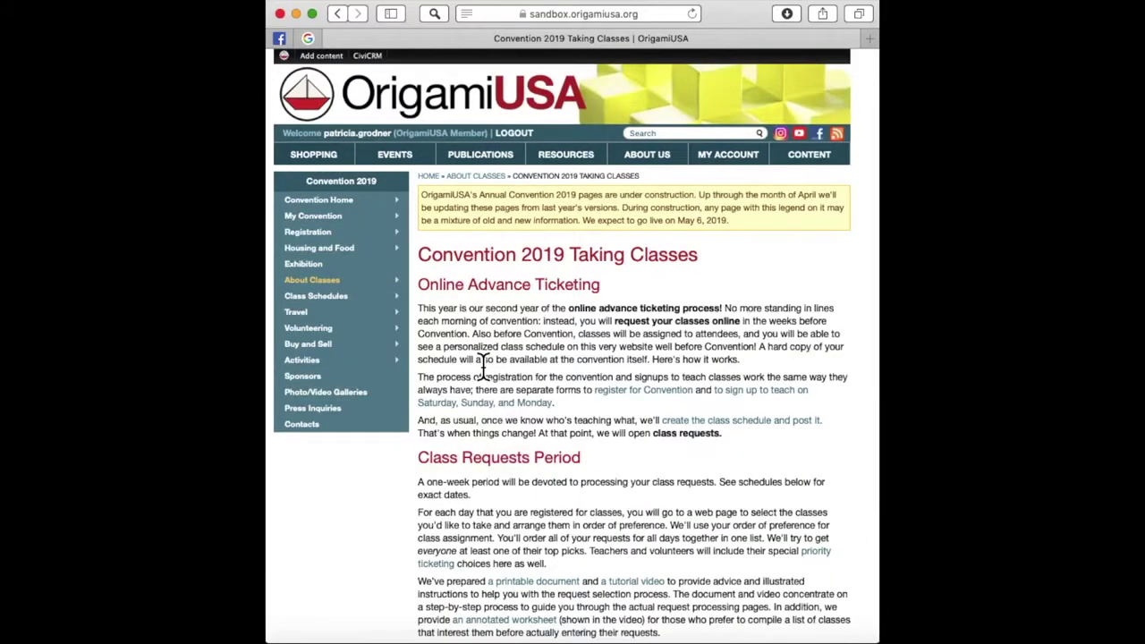
scroll(481, 367, "down", 3)
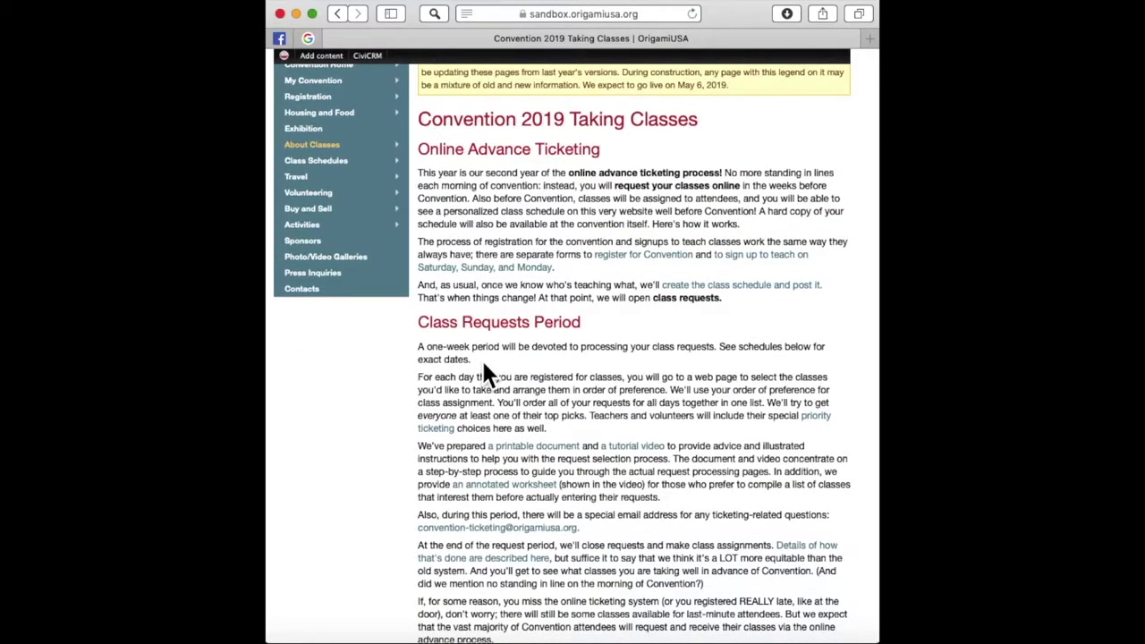
scroll(481, 357, "down", 1)
scroll(483, 364, "down", 5)
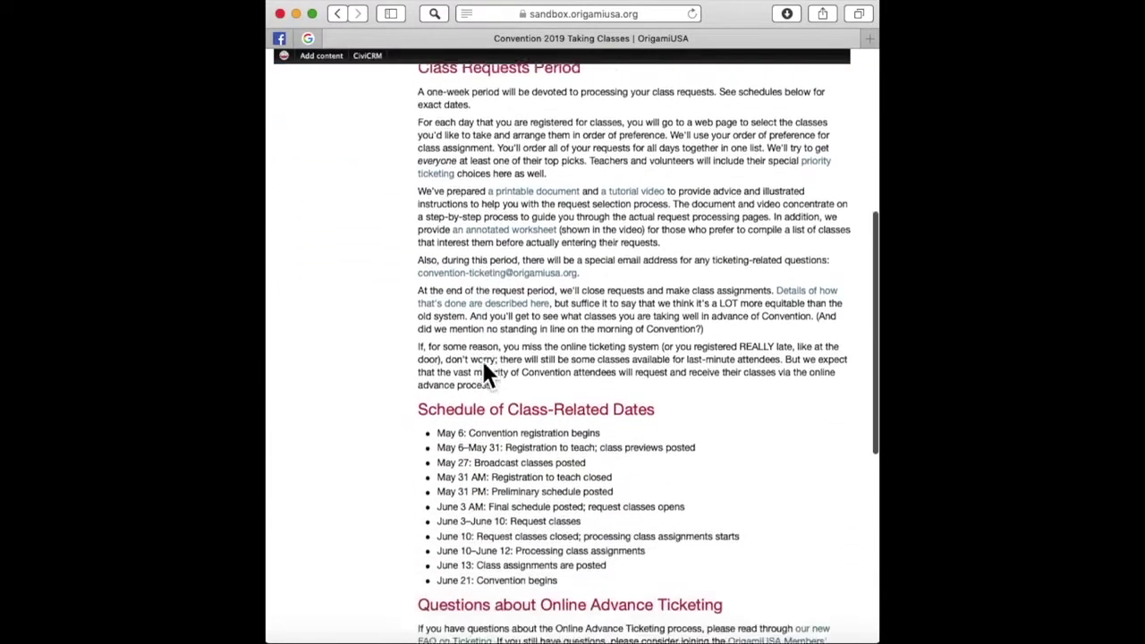
scroll(630, 480, "down", 2)
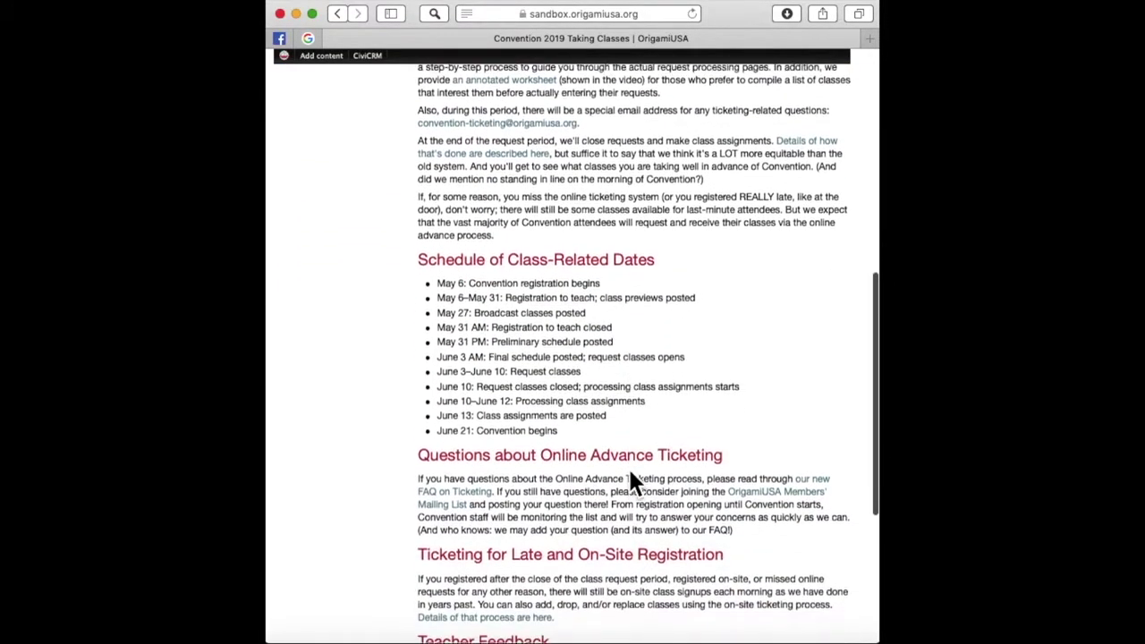
scroll(630, 475, "down", 3)
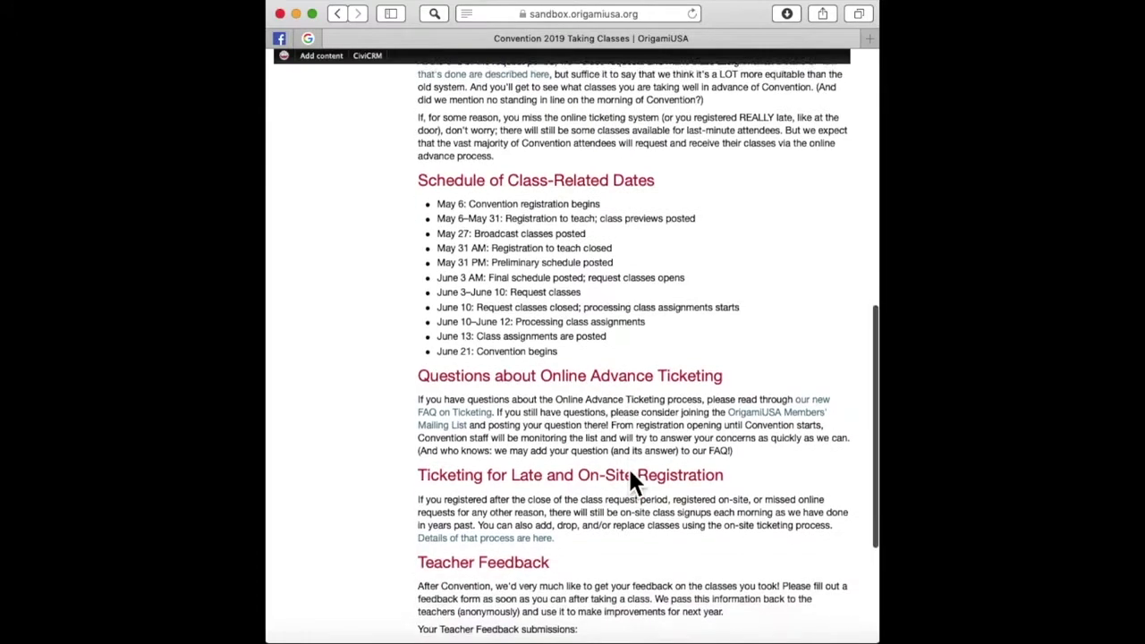
scroll(629, 480, "up", 6)
scroll(630, 484, "down", 7)
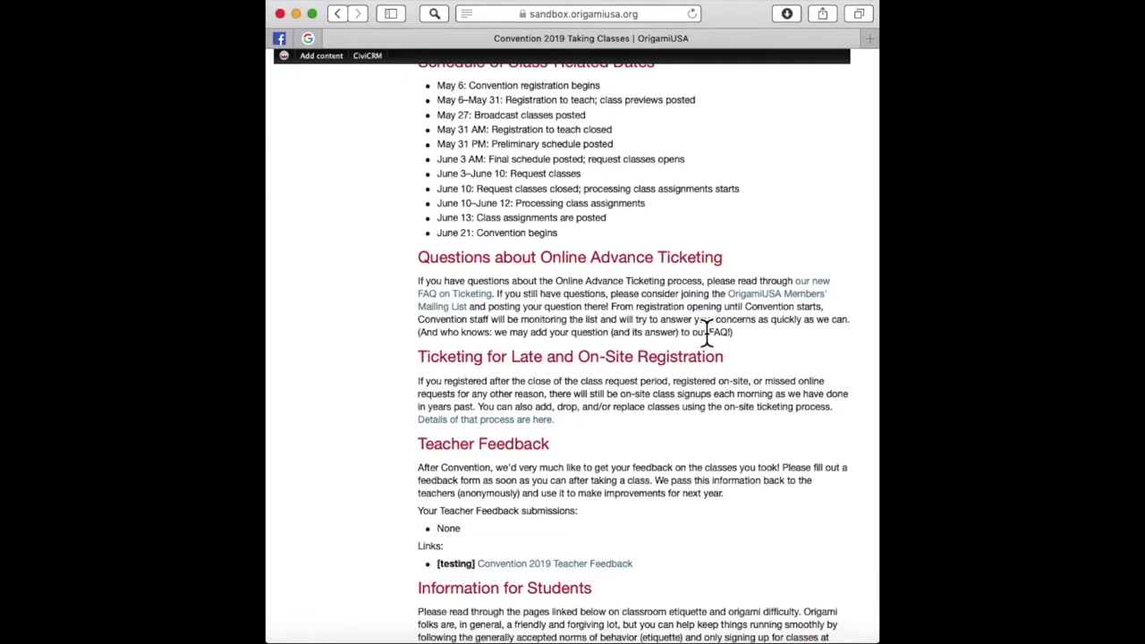
scroll(709, 333, "up", 1)
scroll(709, 332, "up", 2)
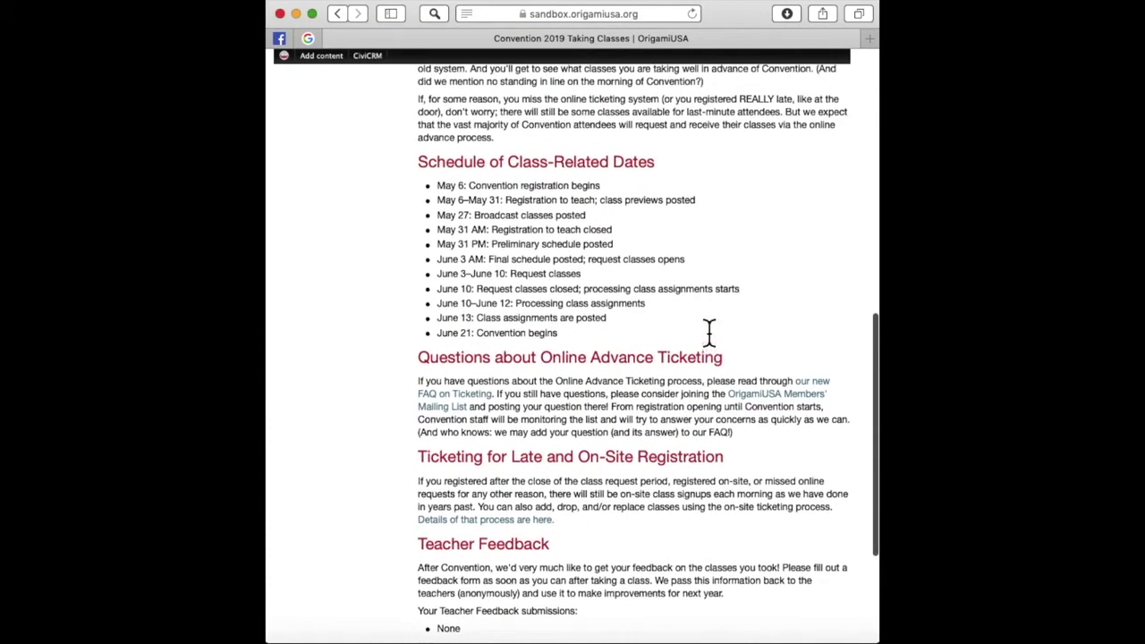
scroll(709, 331, "up", 10)
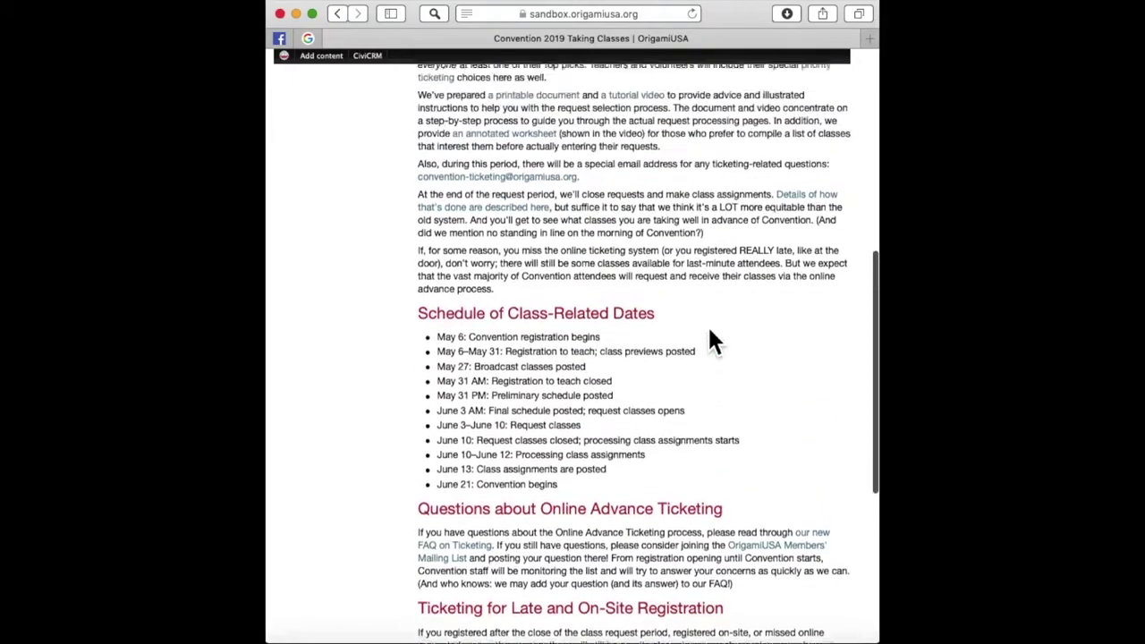
scroll(711, 336, "up", 4)
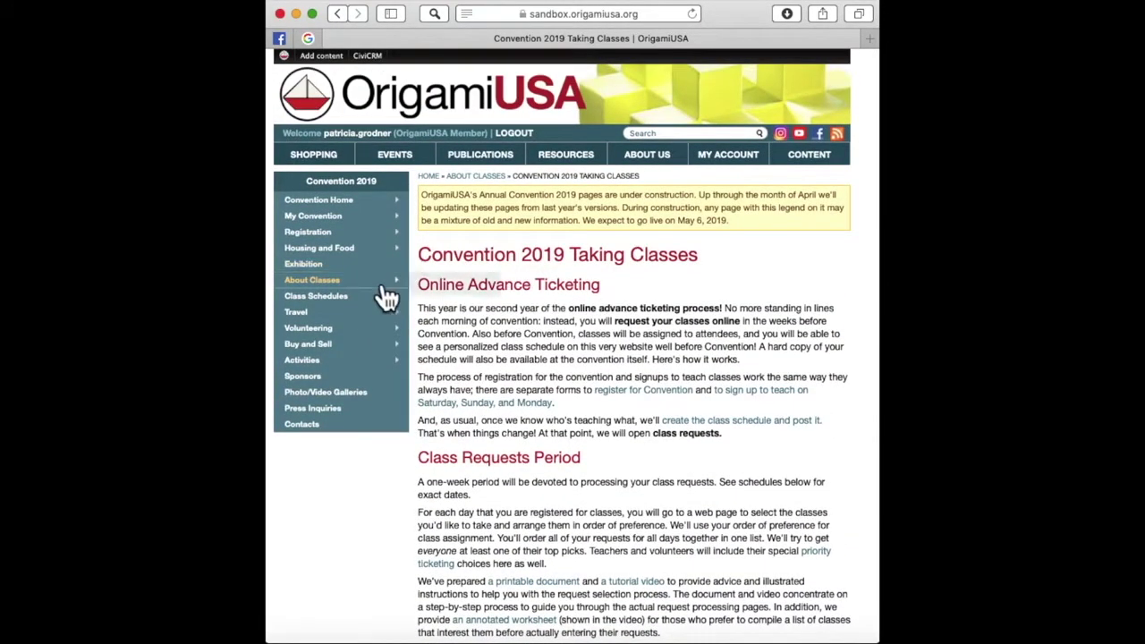
Open the Convention 2019 Ticketing FAQ and skim its questions and answers to the end and back.
mouse_move(393, 284)
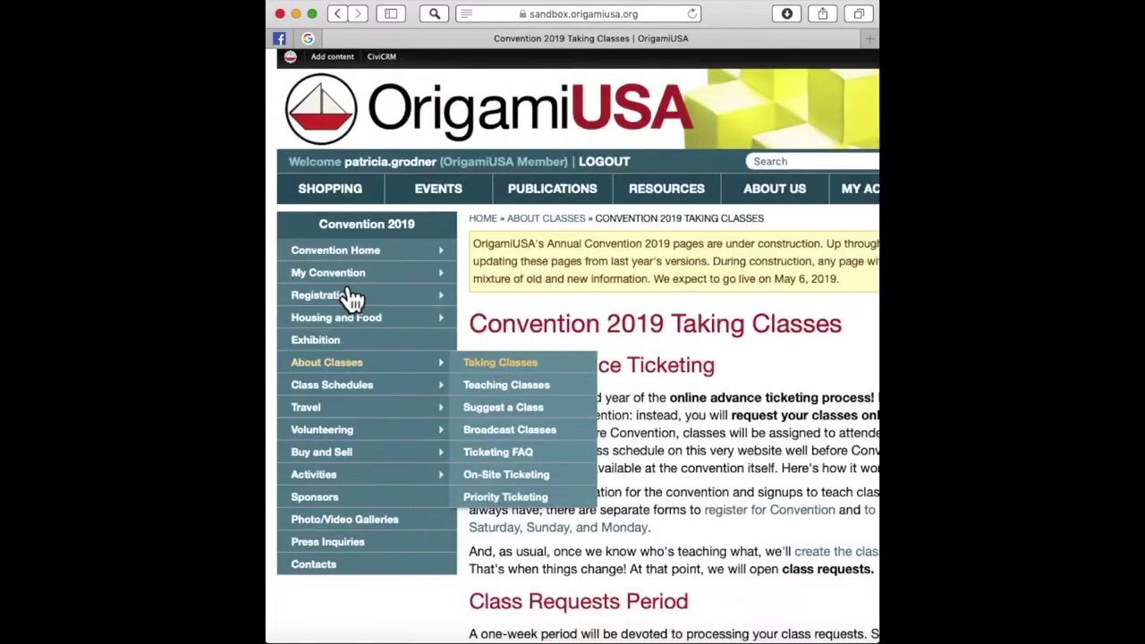
mouse_move(358, 368)
left_click(537, 464)
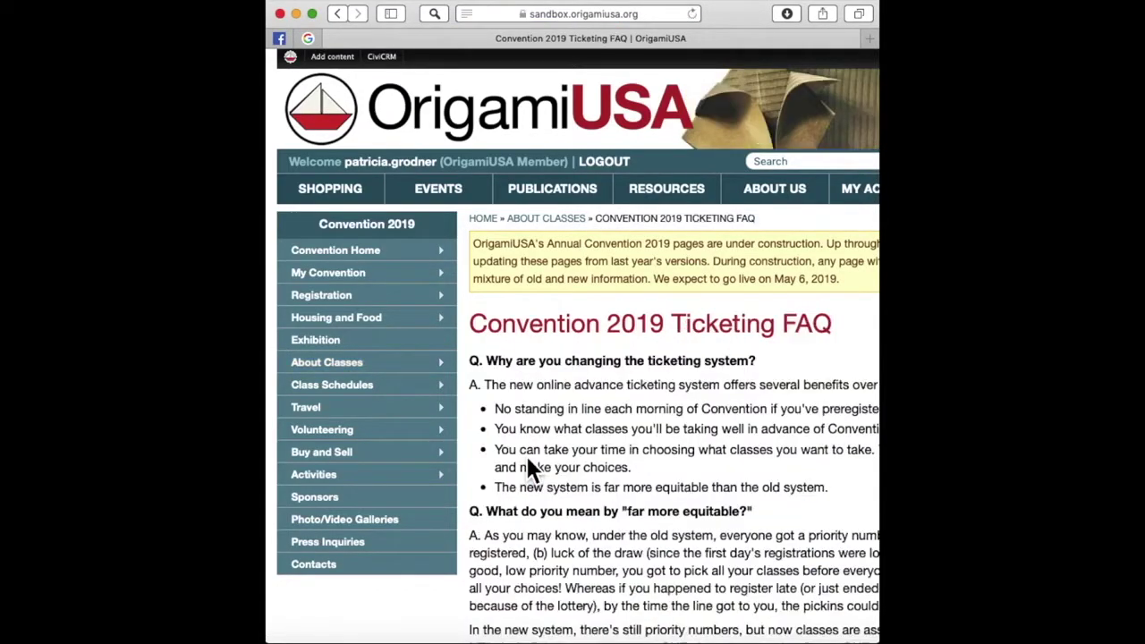
key("super+minus")
key("super+minus")
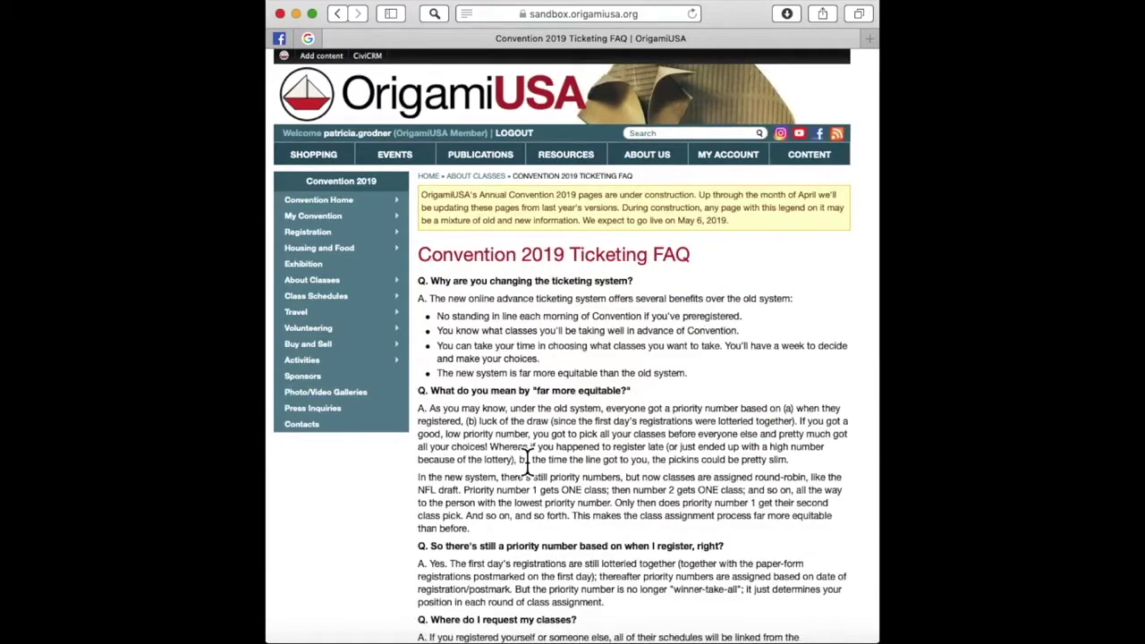
scroll(702, 586, "down", 3)
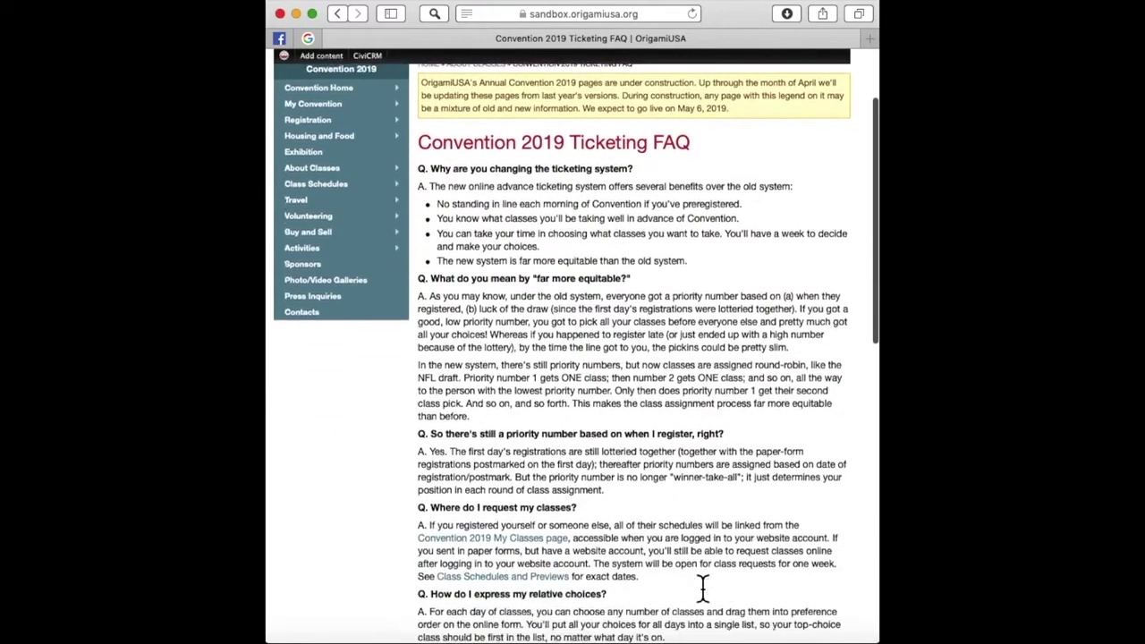
scroll(702, 586, "down", 15)
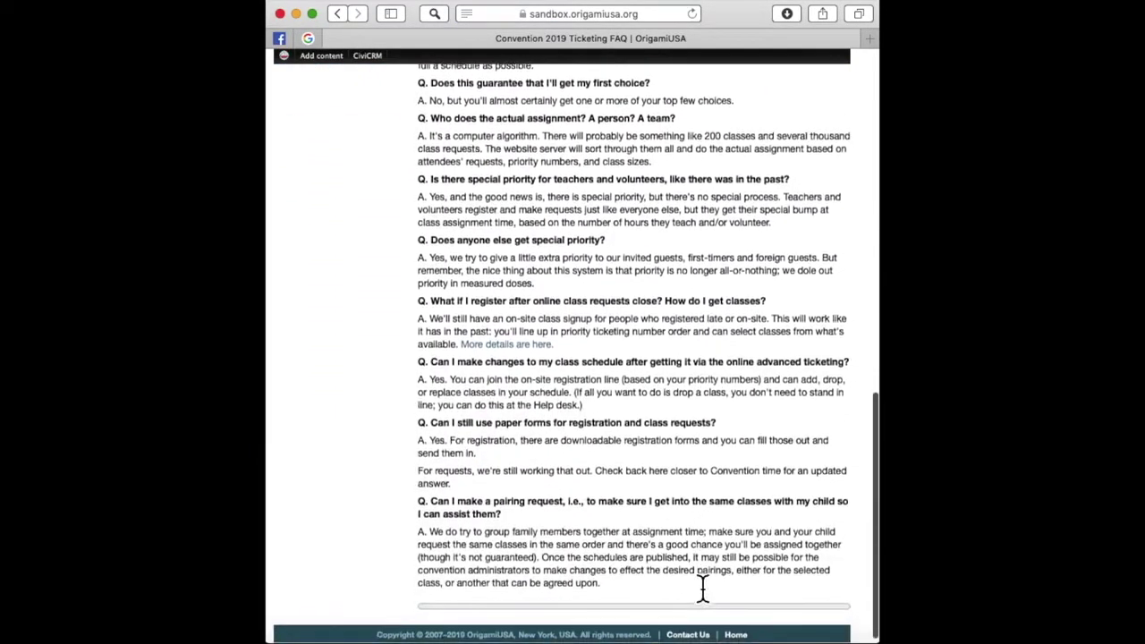
scroll(702, 587, "up", 15)
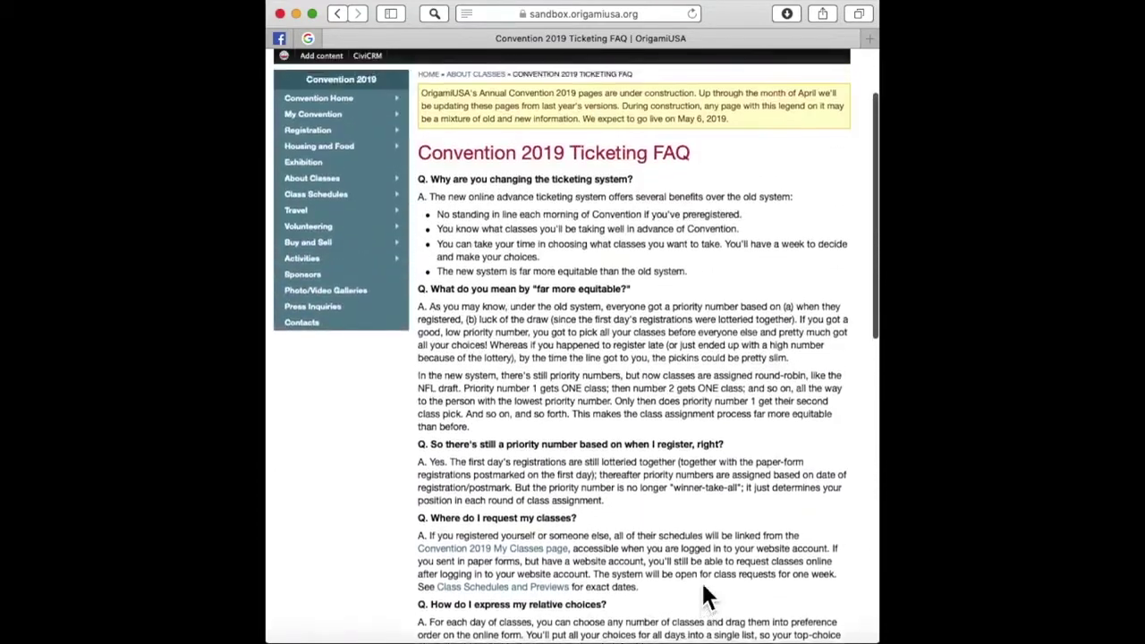
scroll(700, 580, "up", 2)
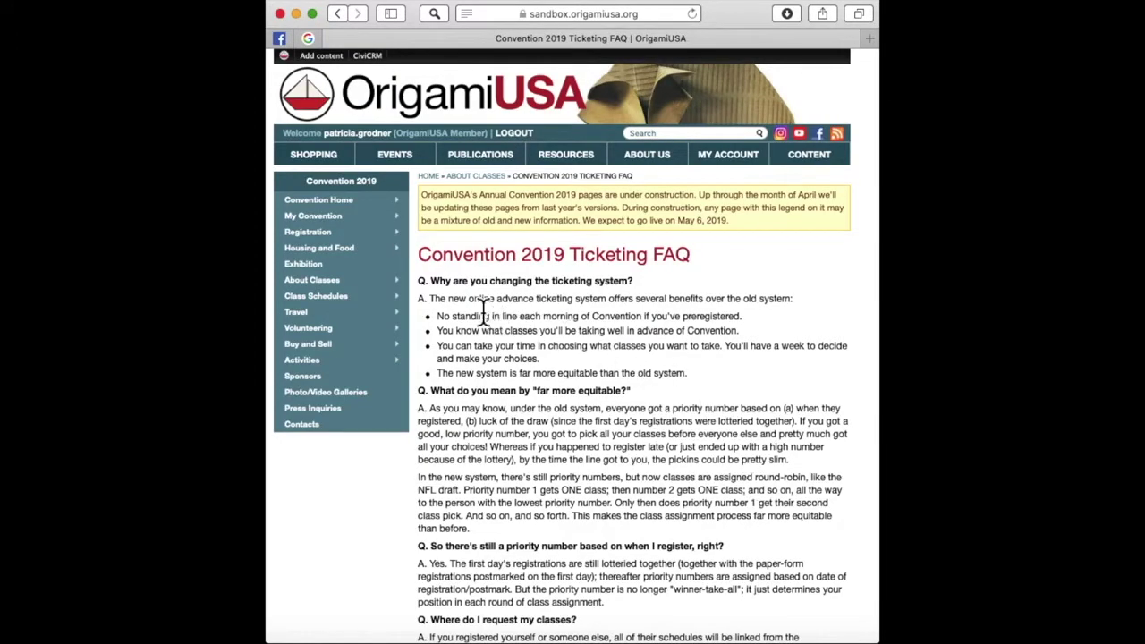
mouse_move(401, 306)
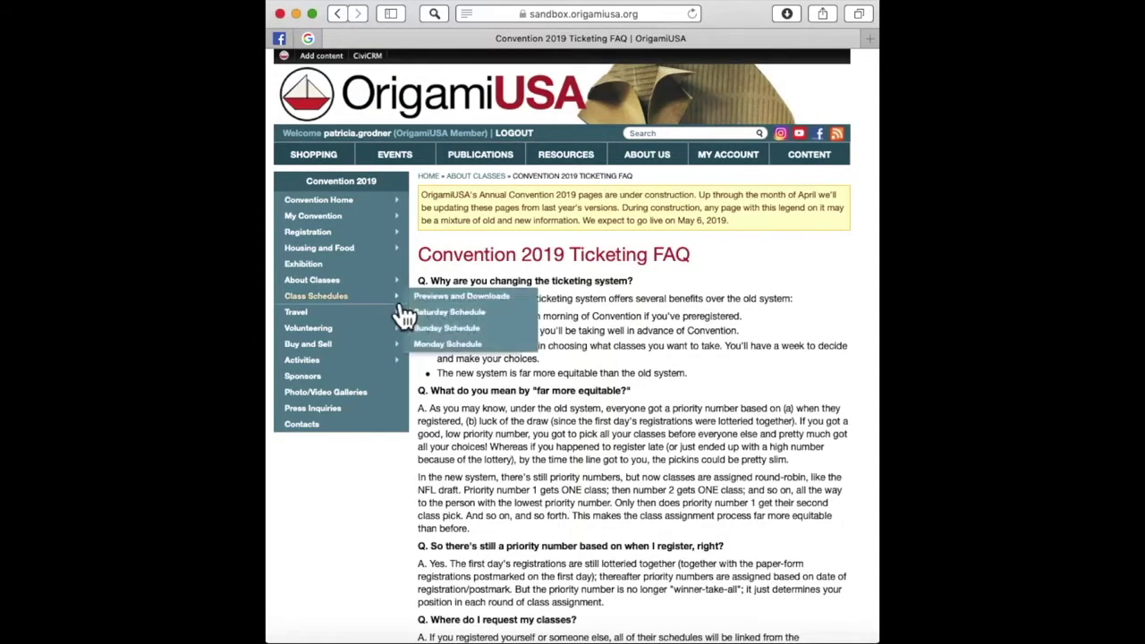
key("super+plus")
key("super+plus")
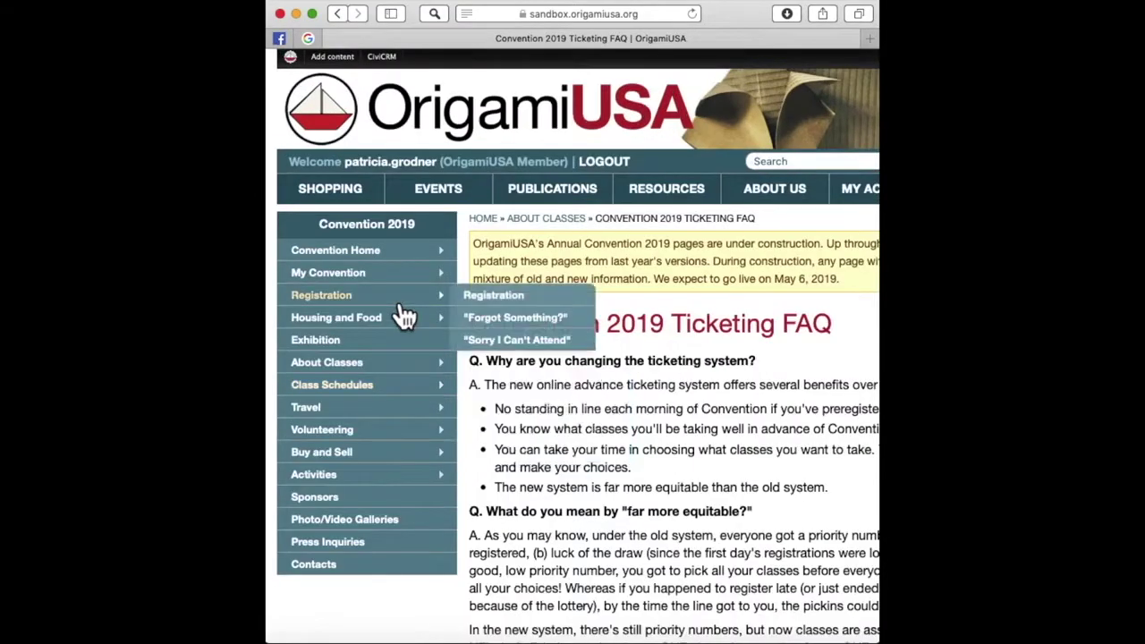
mouse_move(388, 401)
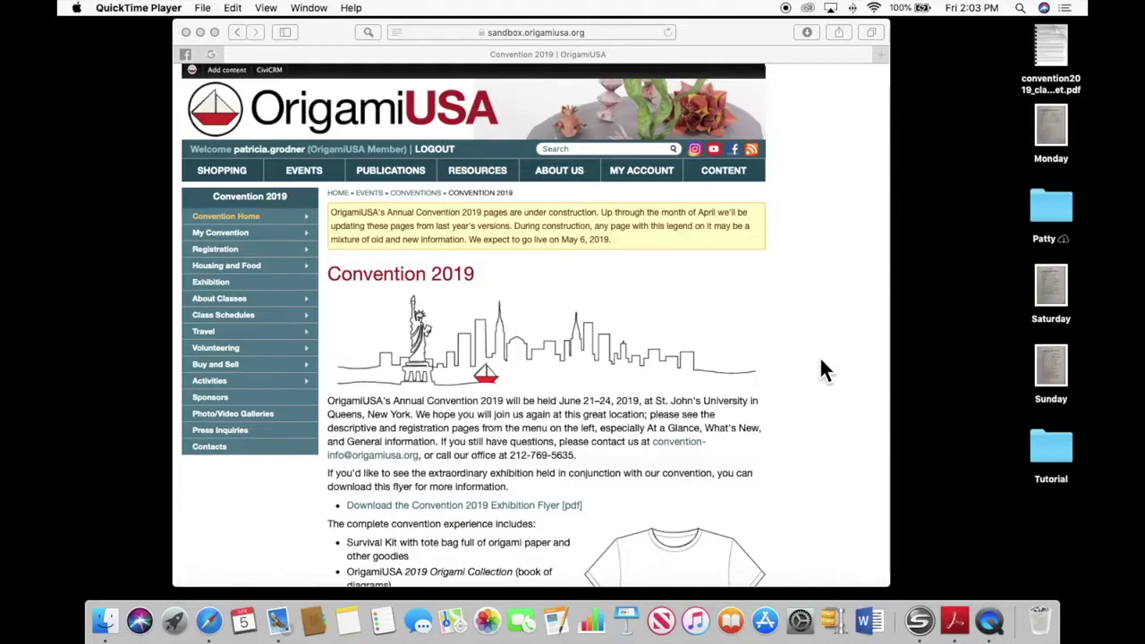
Open the My Classes page from the Convention 2019 home page and shrink it so the request tables fit.
left_click(821, 360)
key("super+equal")
key("super+equal")
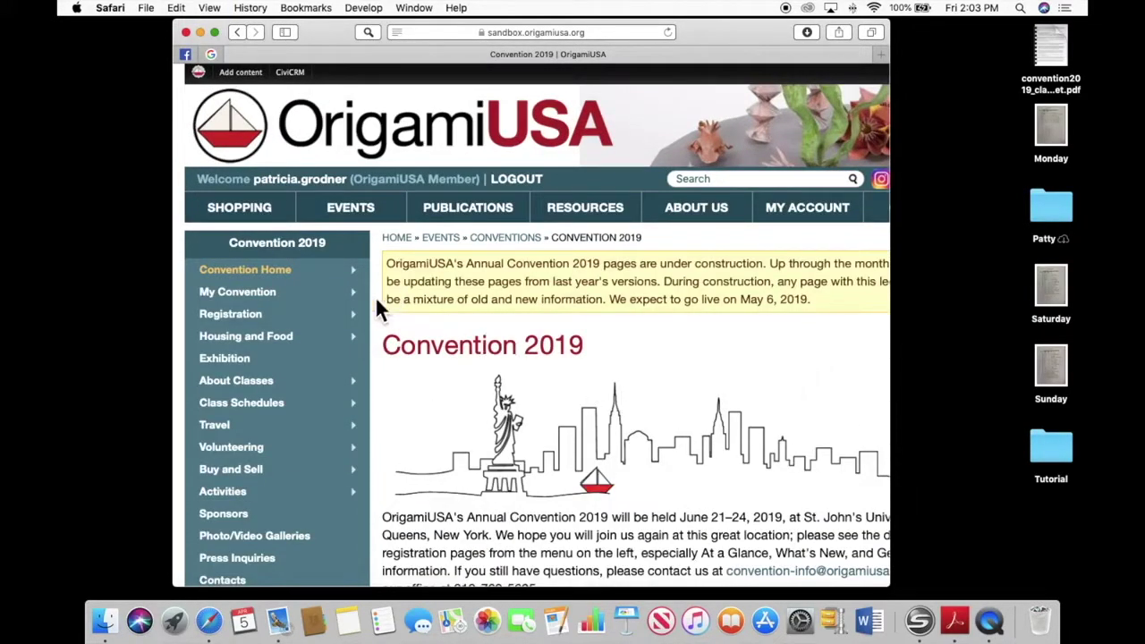
mouse_move(301, 302)
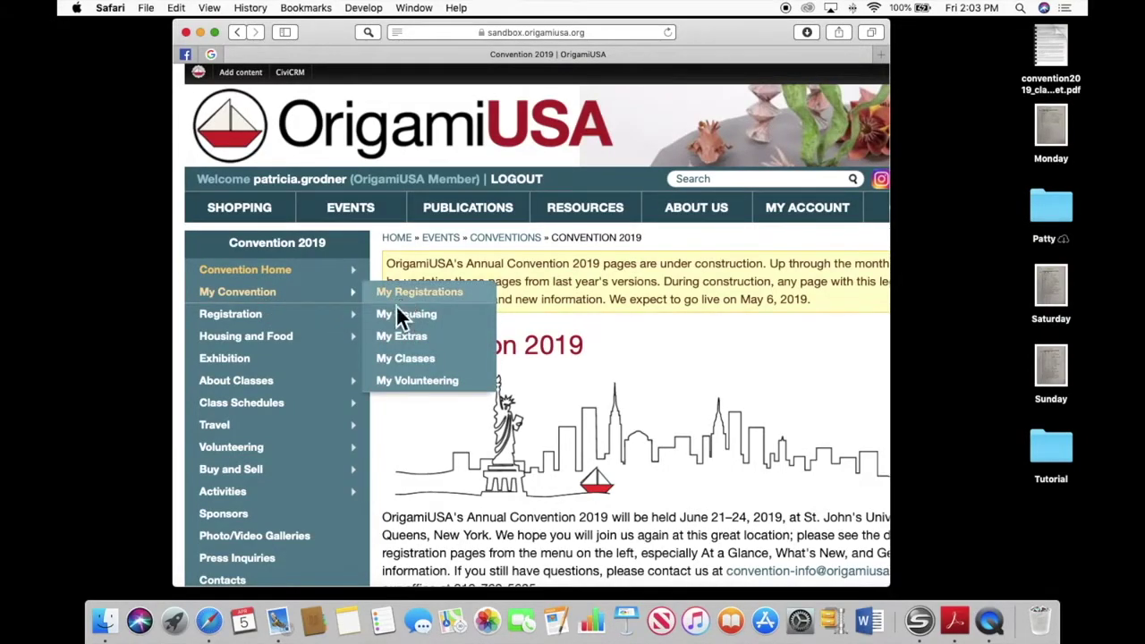
left_click(410, 362)
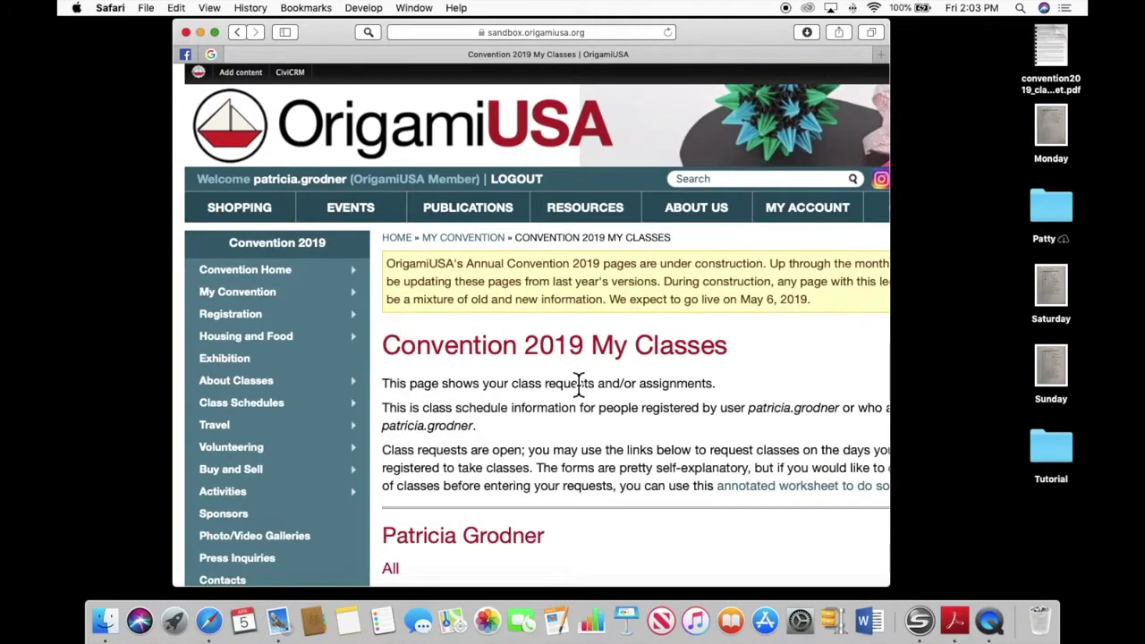
key("super+minus")
key("super+minus")
scroll(579, 382, "down", 3)
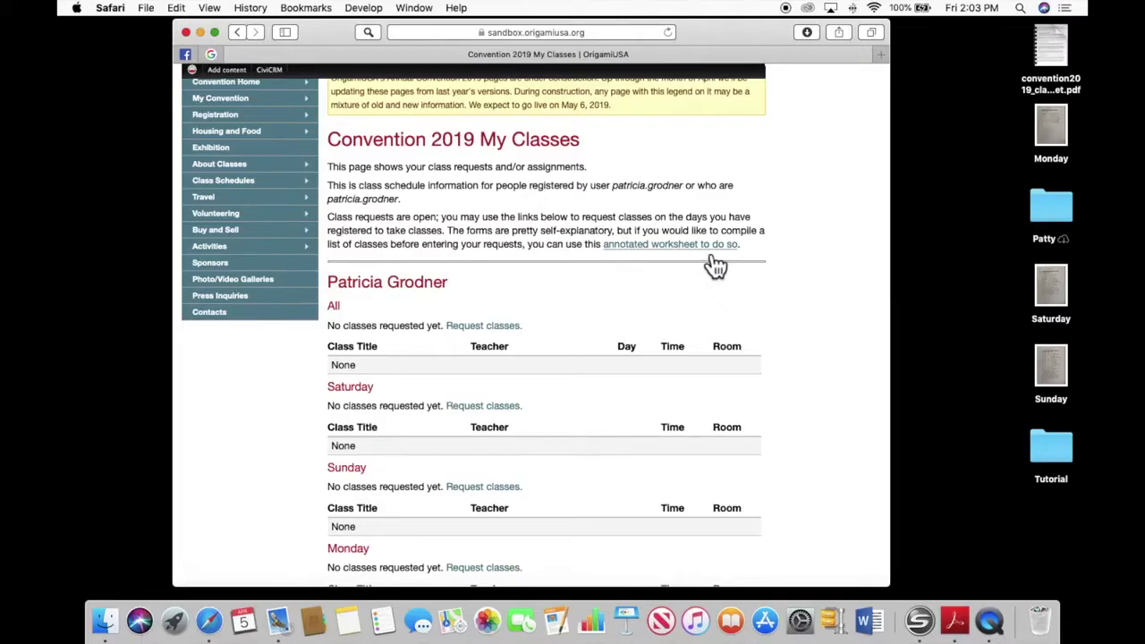
Open the class requests worksheet PDF from the desktop and look through its instructions to the blank worksheet on page 2.
double_click(1058, 53)
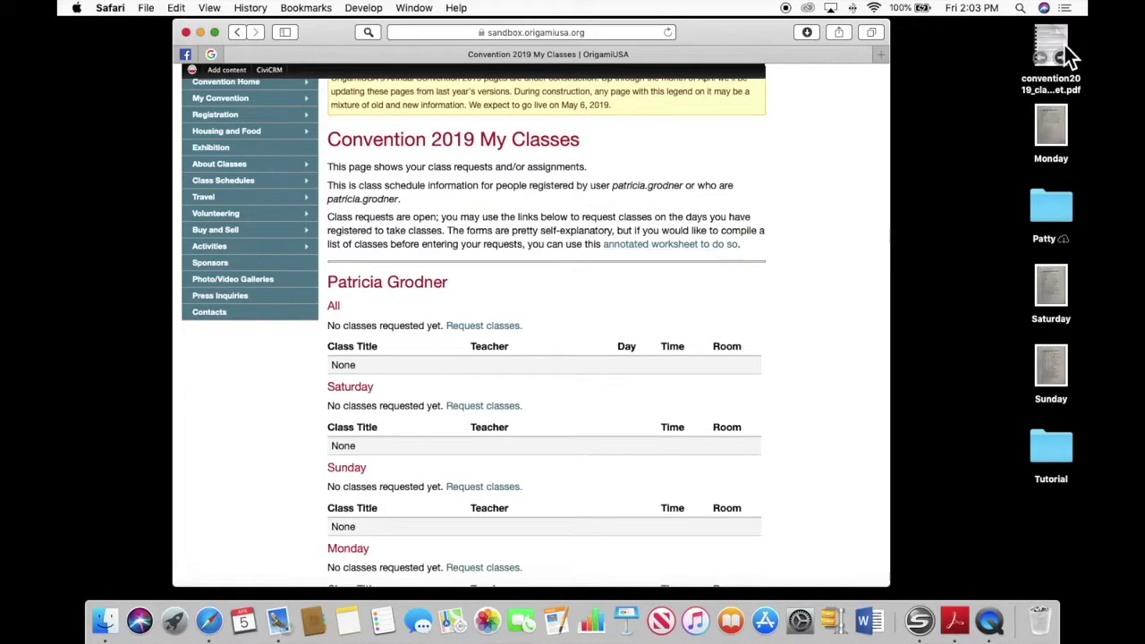
scroll(729, 403, "down", 10)
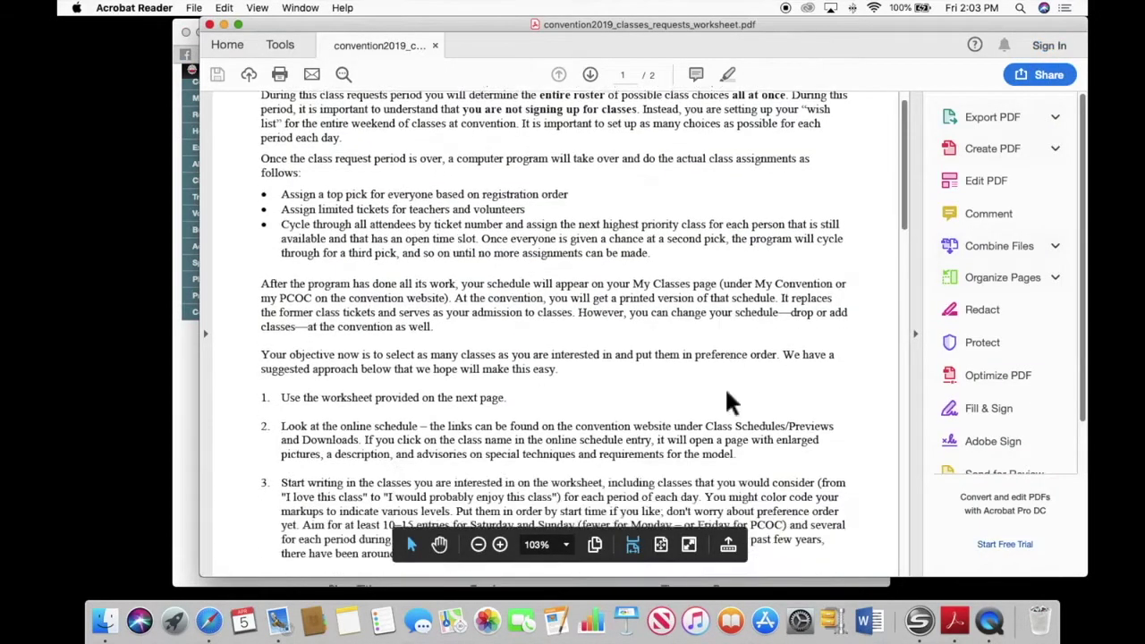
scroll(729, 402, "down", 8)
scroll(729, 402, "up", 7)
scroll(729, 403, "down", 6)
scroll(727, 395, "down", 10)
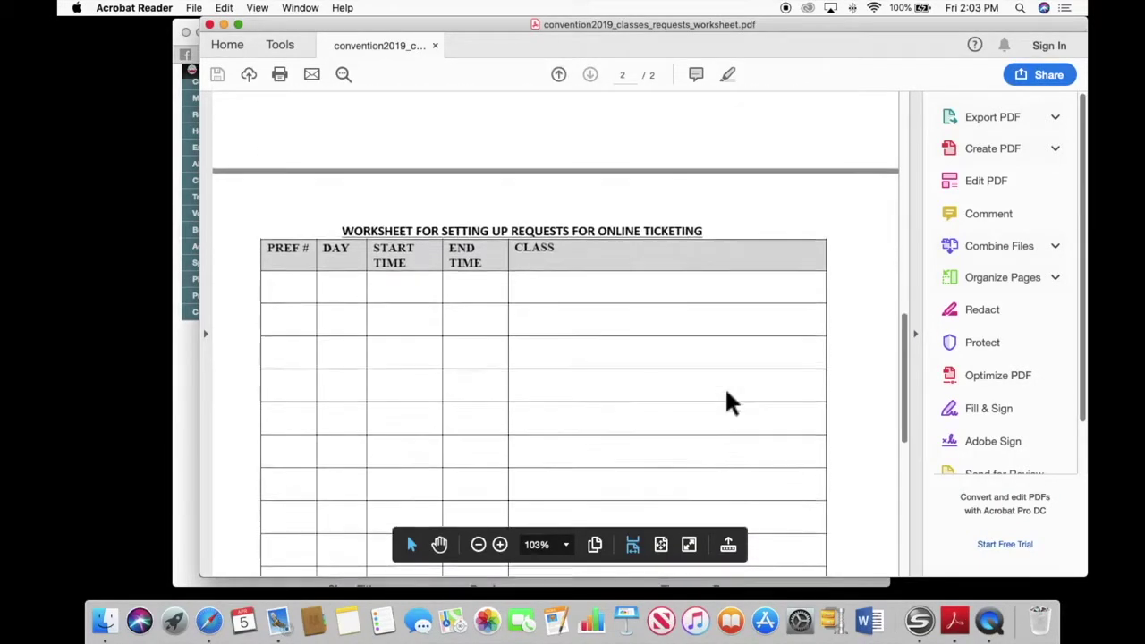
scroll(727, 392, "down", 1)
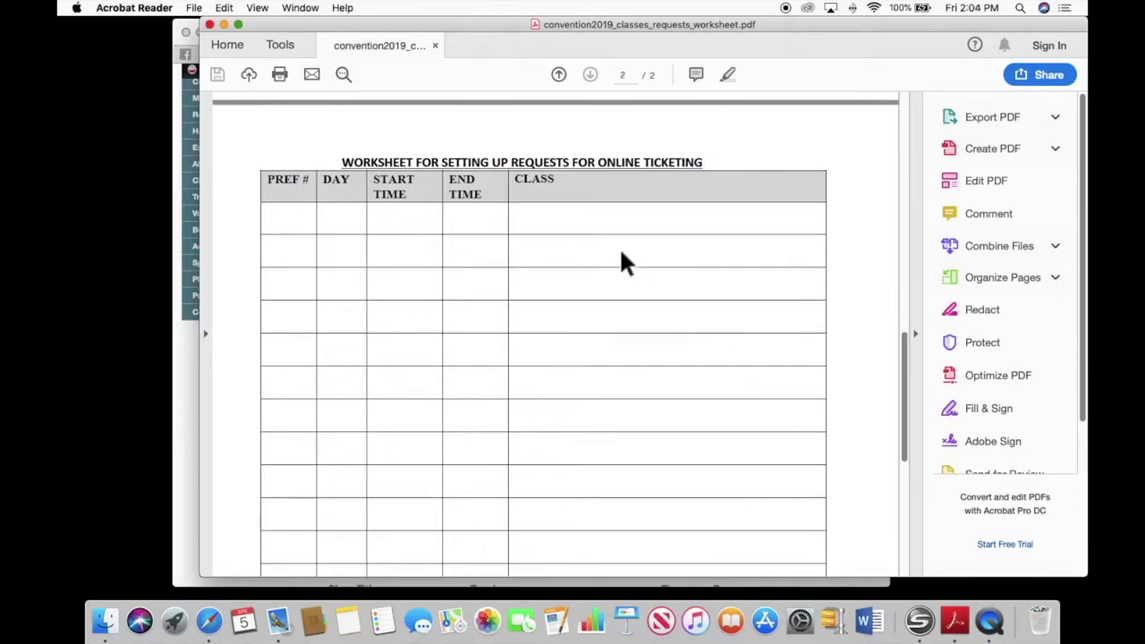
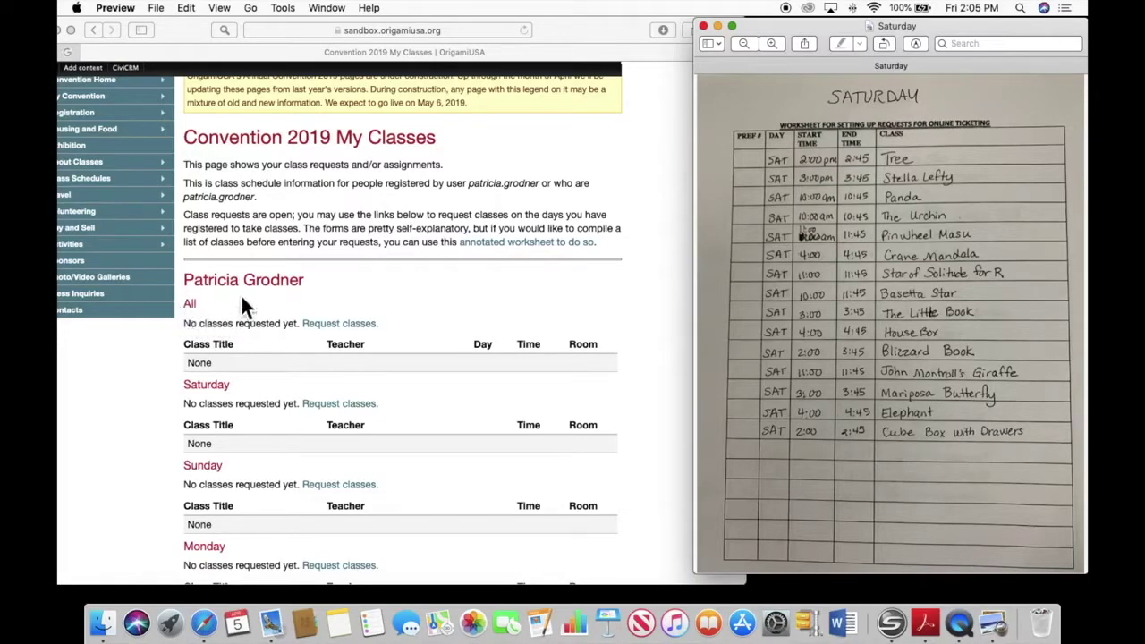
Open the class request form for all days and reposition the browser window so the whole form shows.
left_click(340, 331)
left_click(343, 326)
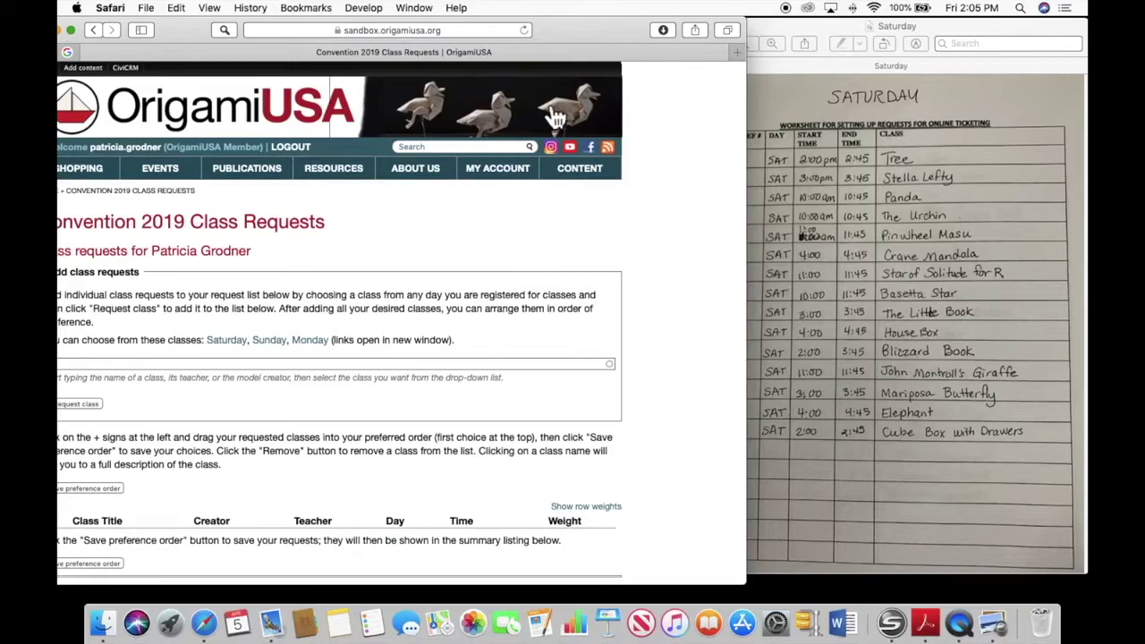
left_click_drag(570, 41, 656, 34)
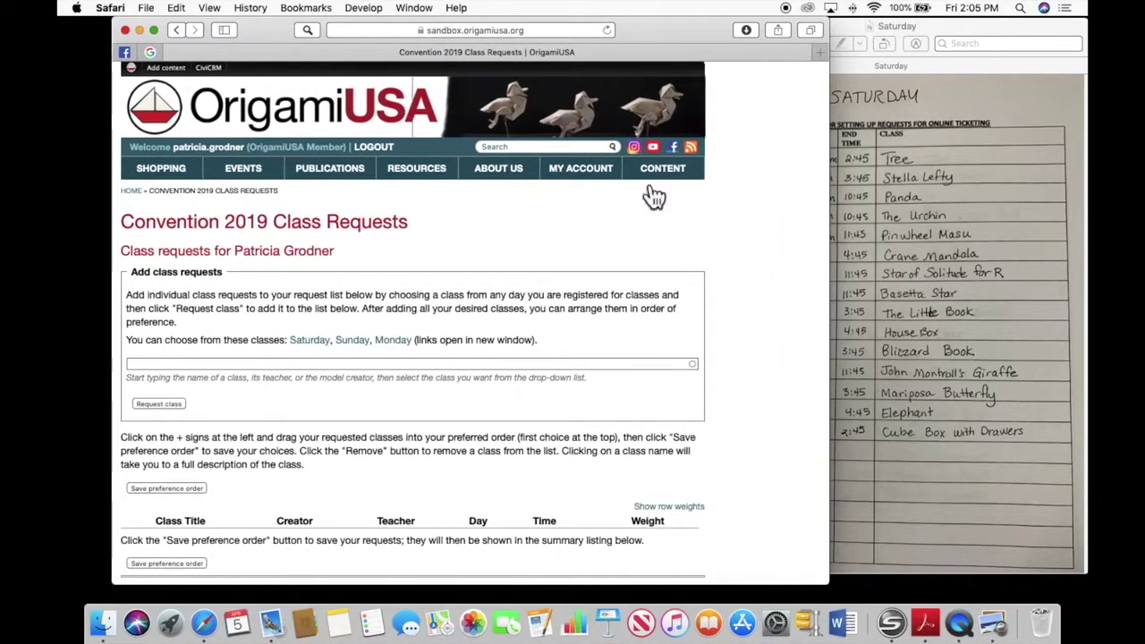
key("super+equal")
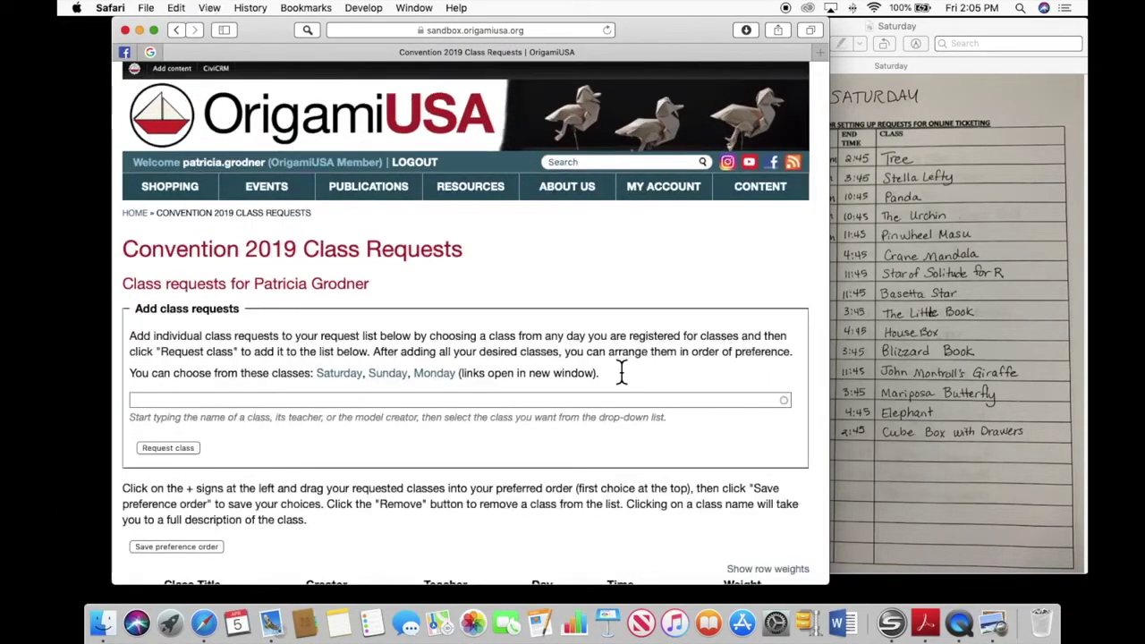
scroll(621, 378, "down", 3)
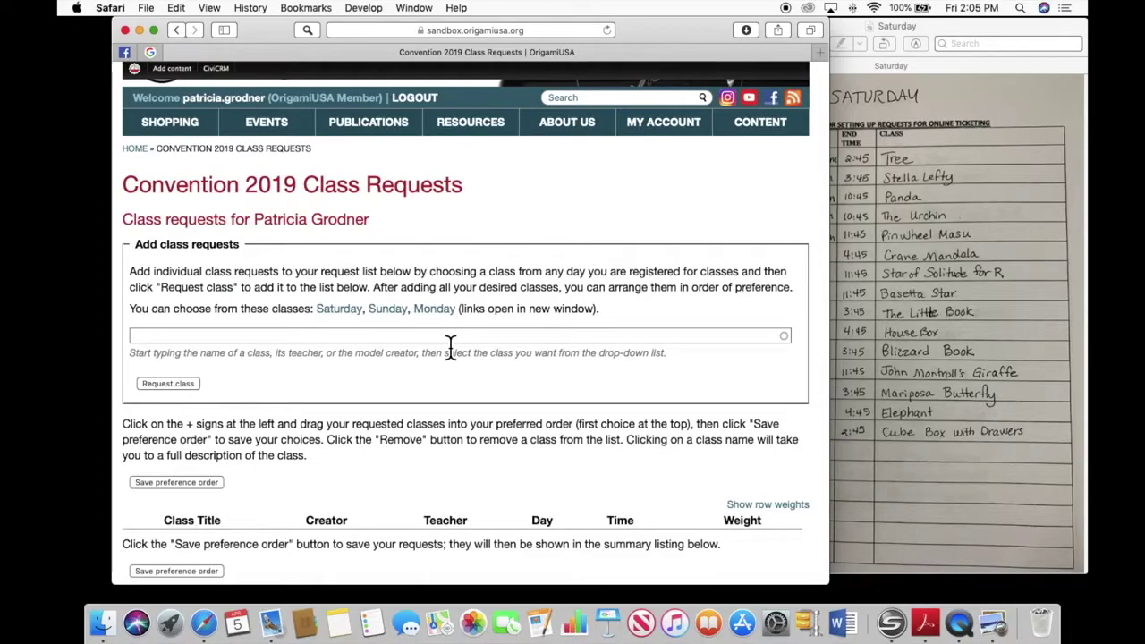
Bring the handwritten Saturday worksheet in front of the class request form to consult its list of classes.
left_click(258, 340)
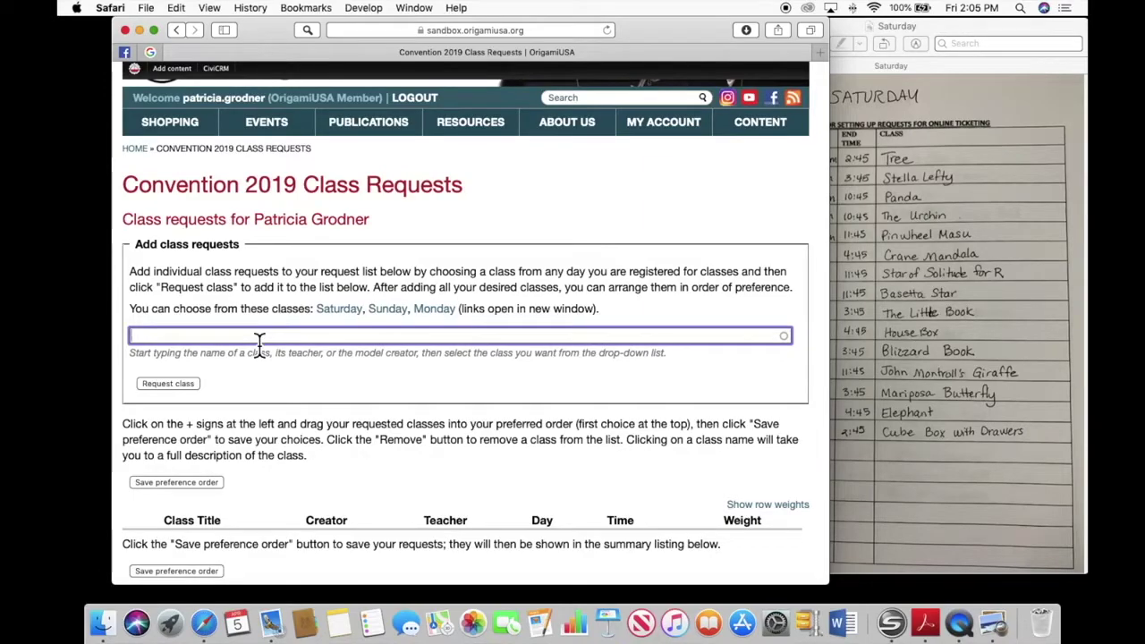
left_click(271, 349)
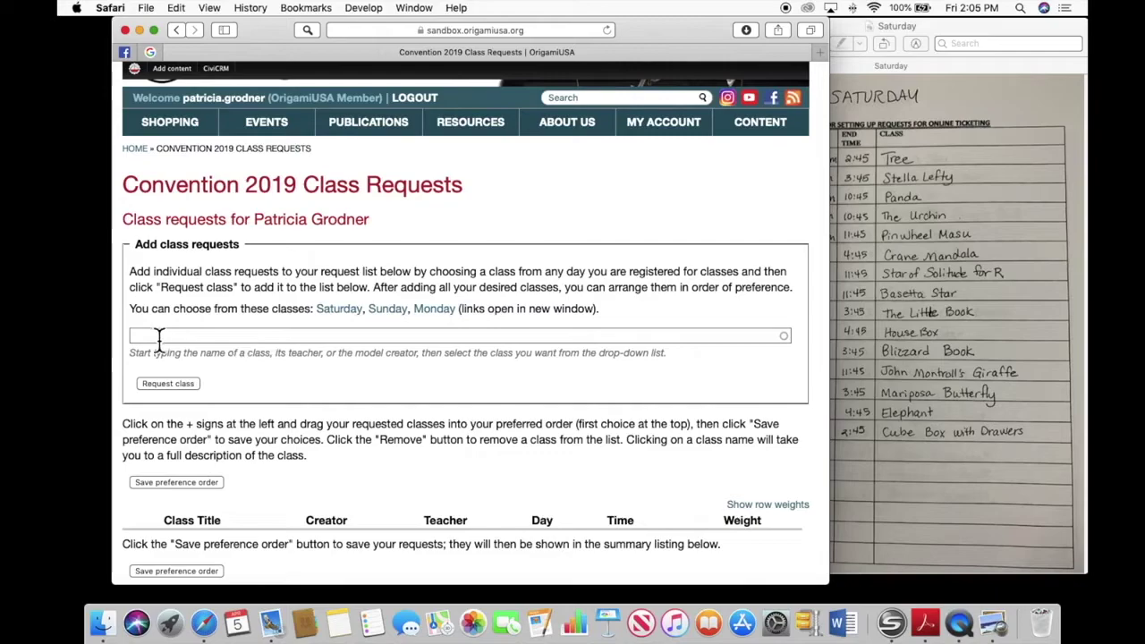
left_click(336, 338)
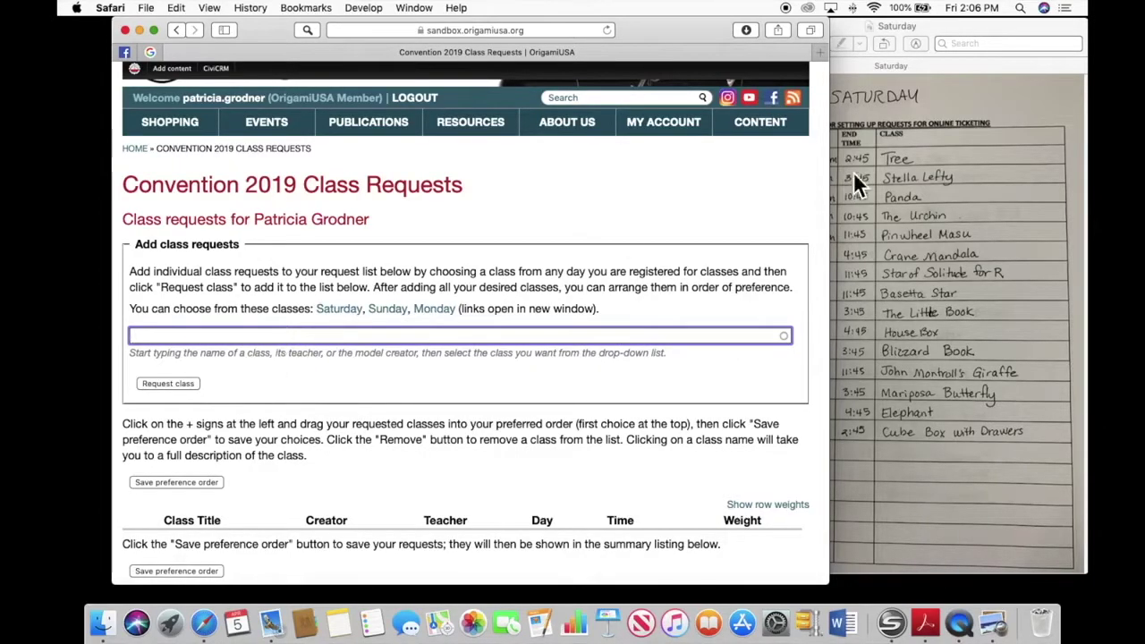
left_click(984, 136)
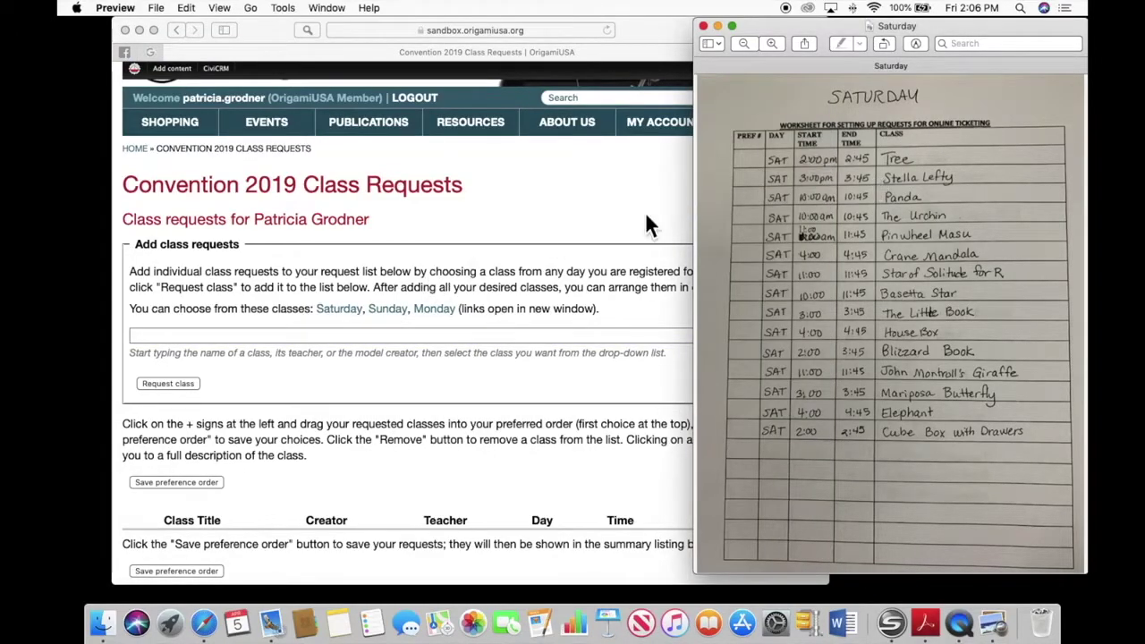
scroll(546, 313, "up", 2)
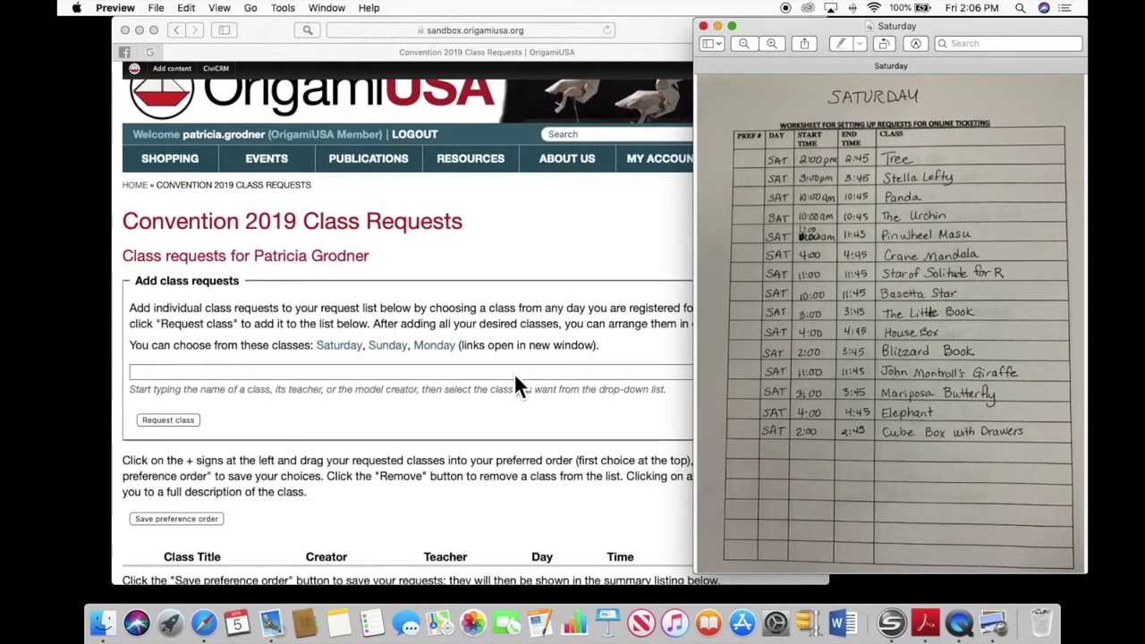
Find the class "tree" in the request form, choose the Saturday 2:00–2:45 Tree class and request it.
left_click(515, 374)
type("t")
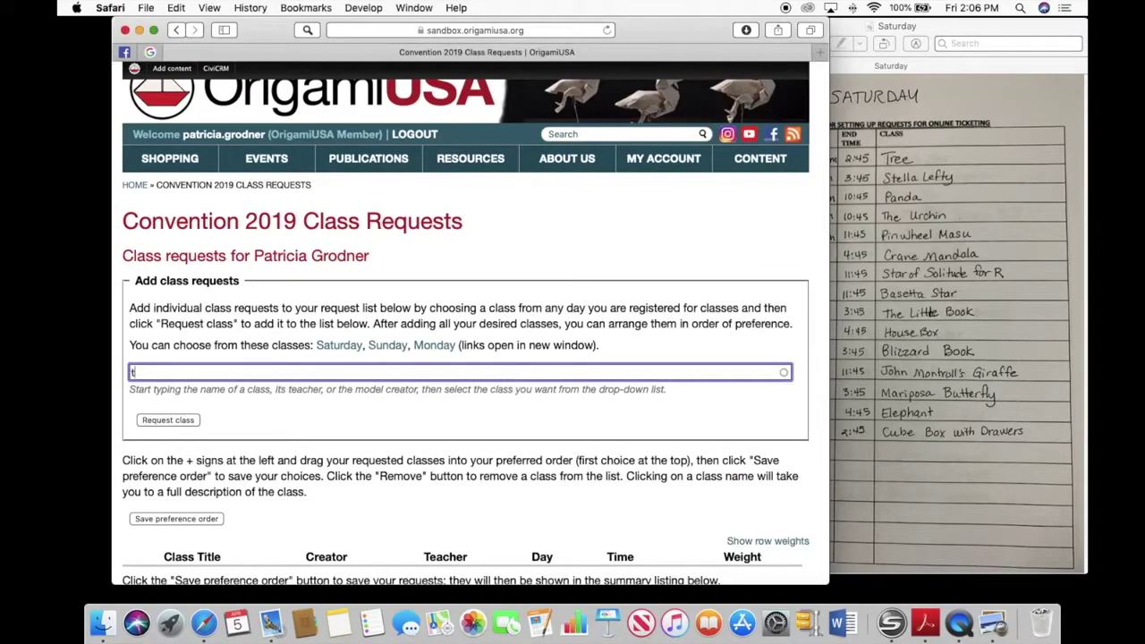
type("ree")
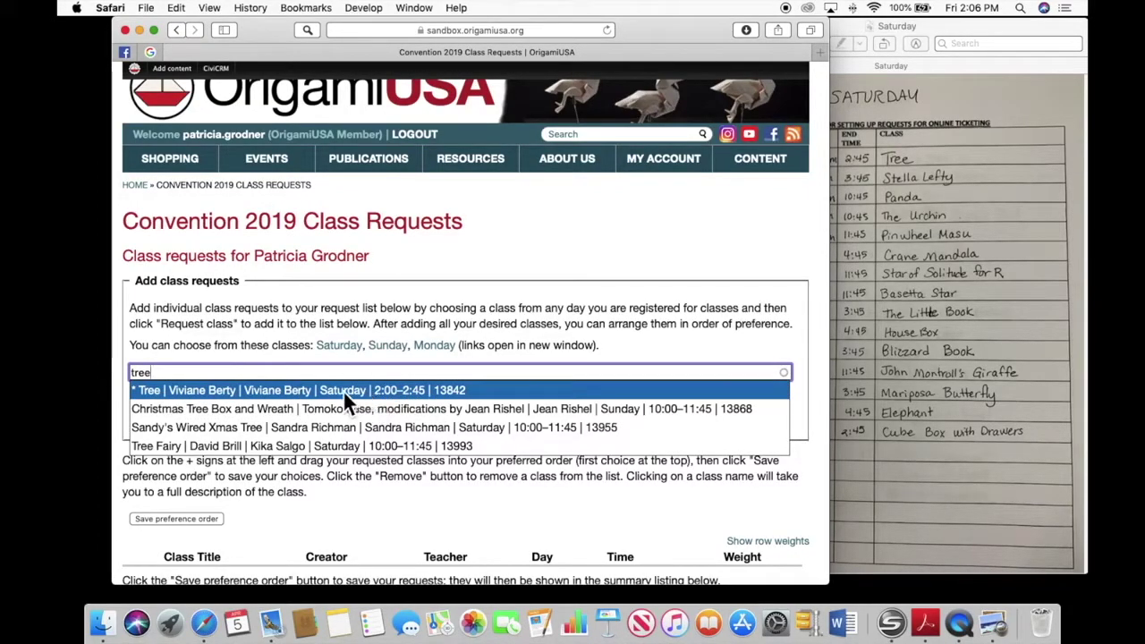
left_click(272, 391)
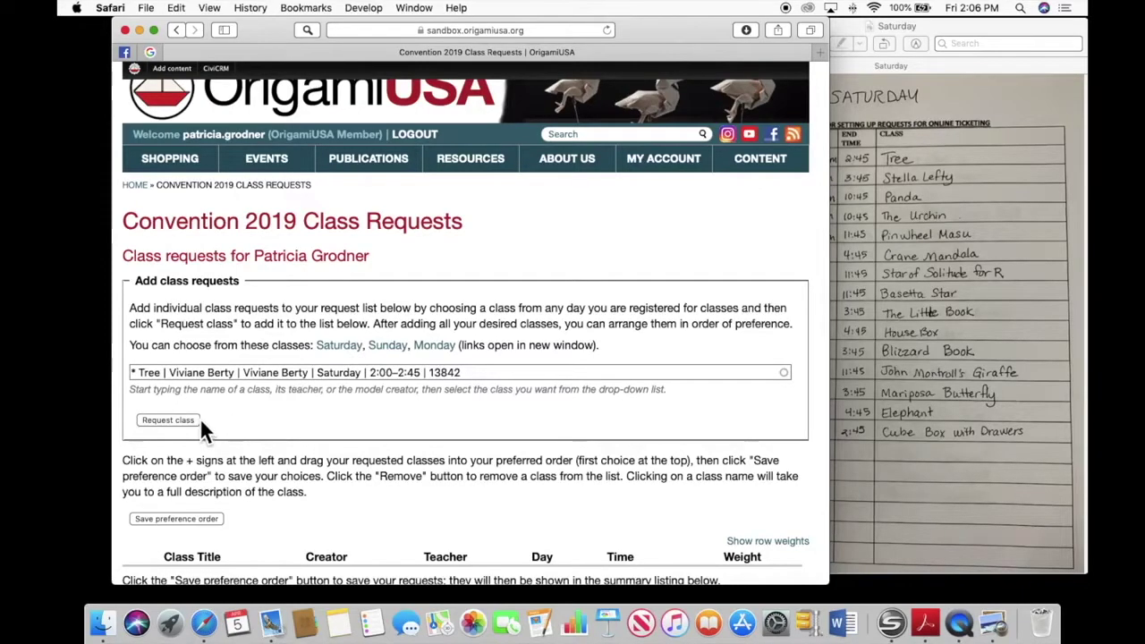
key("super+plus")
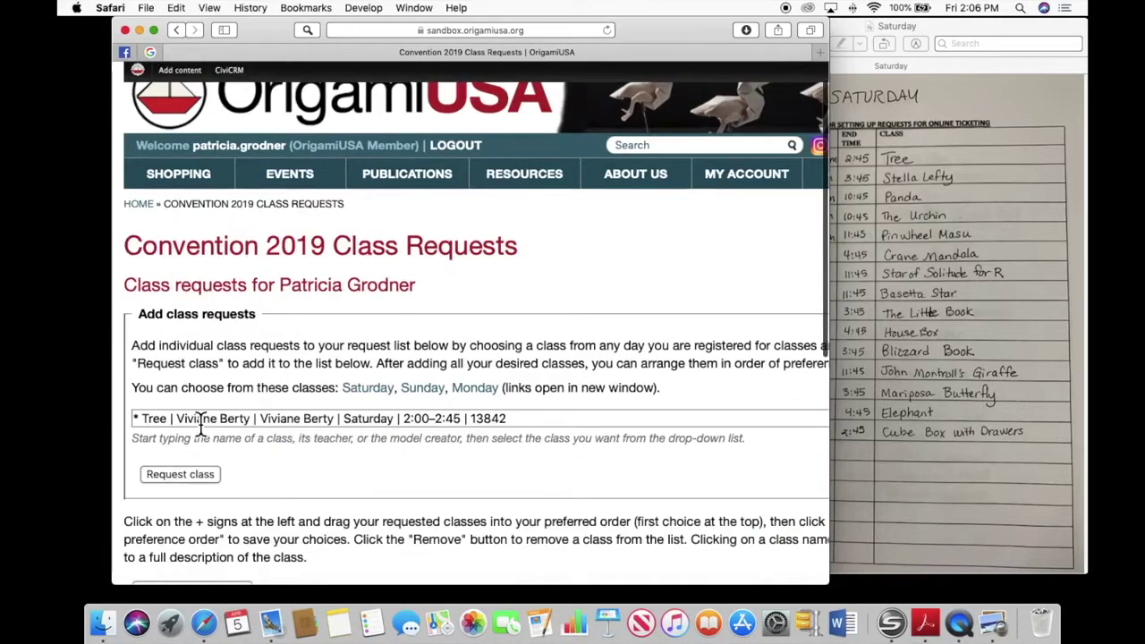
scroll(338, 476, "down", 1)
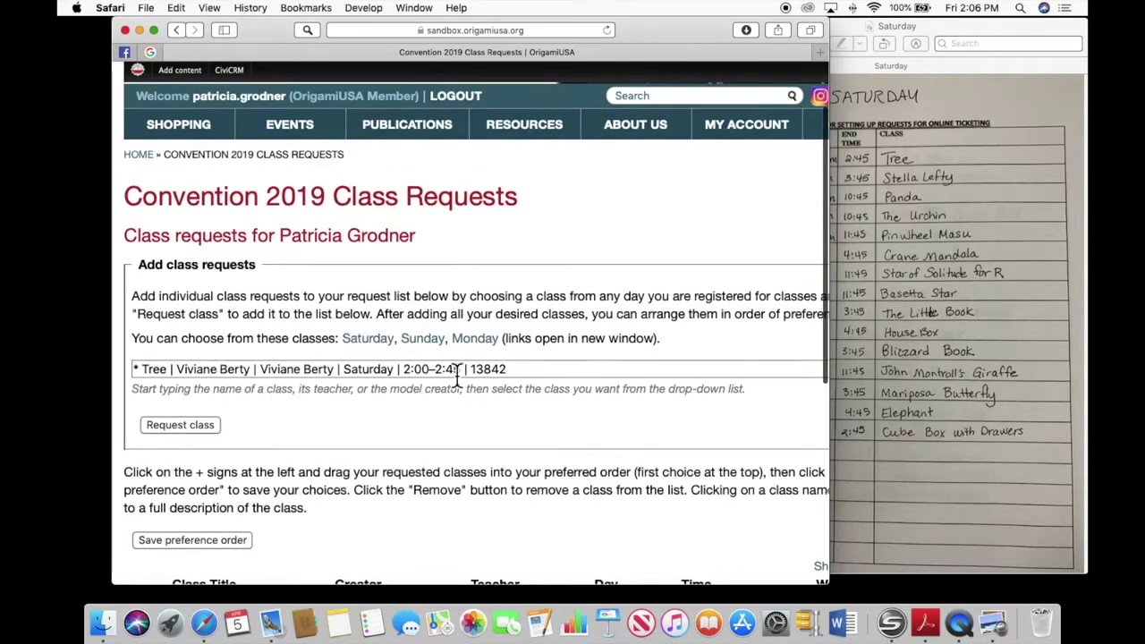
left_click(209, 428)
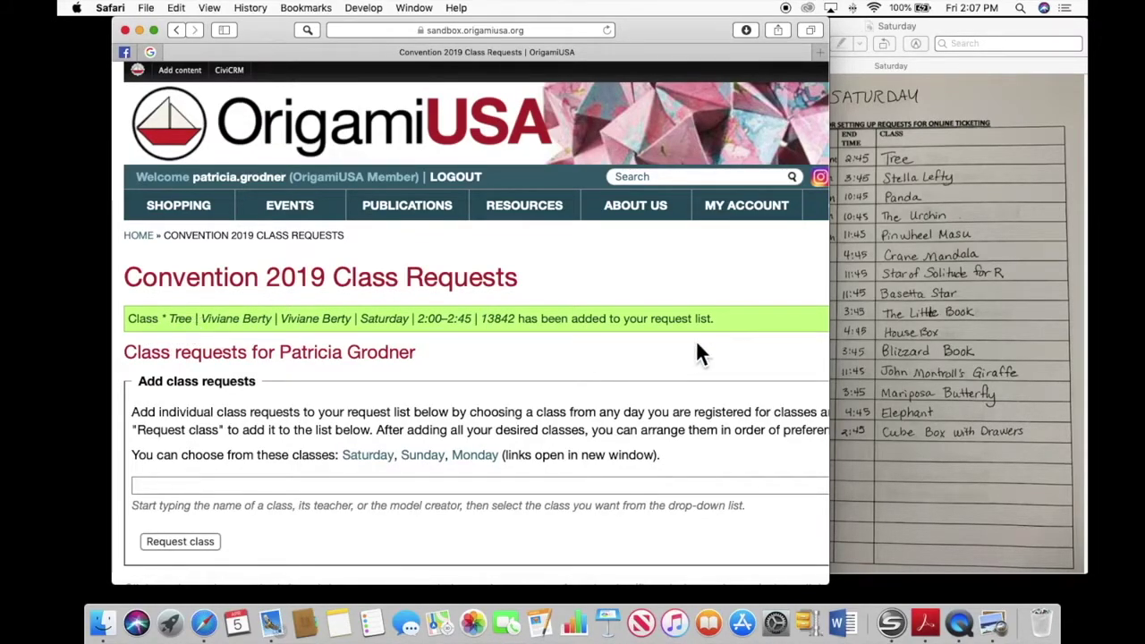
Examine the Tree entry in the request list, its Remove option and the summaries of requests by day.
scroll(697, 343, "down", 4)
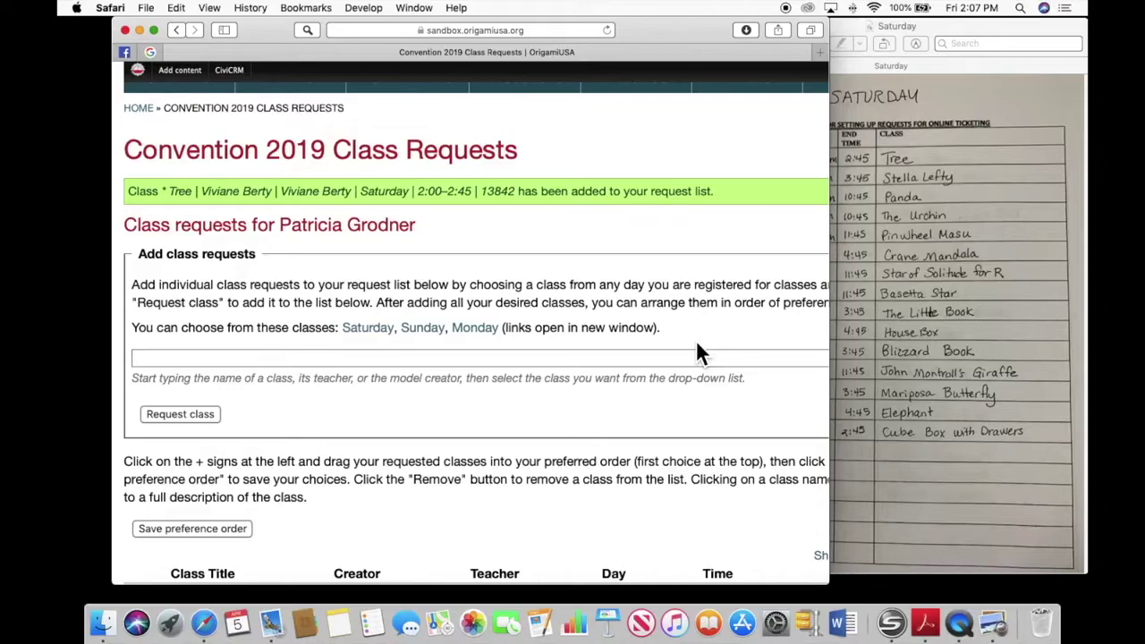
scroll(697, 343, "down", 2)
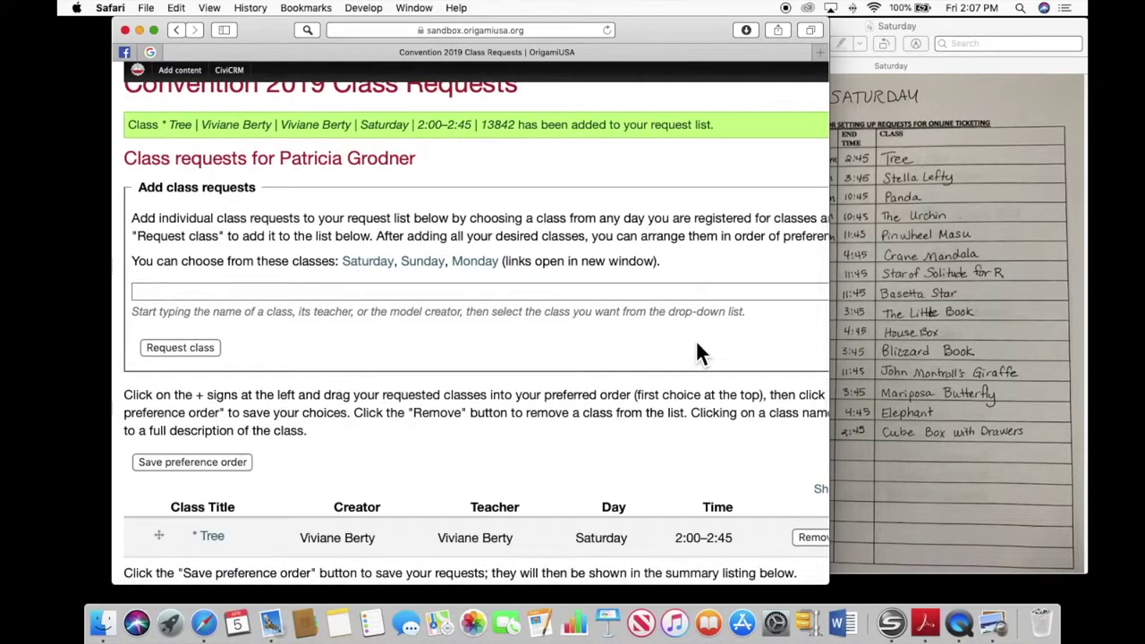
scroll(696, 351, "down", 3)
scroll(697, 342, "down", 3)
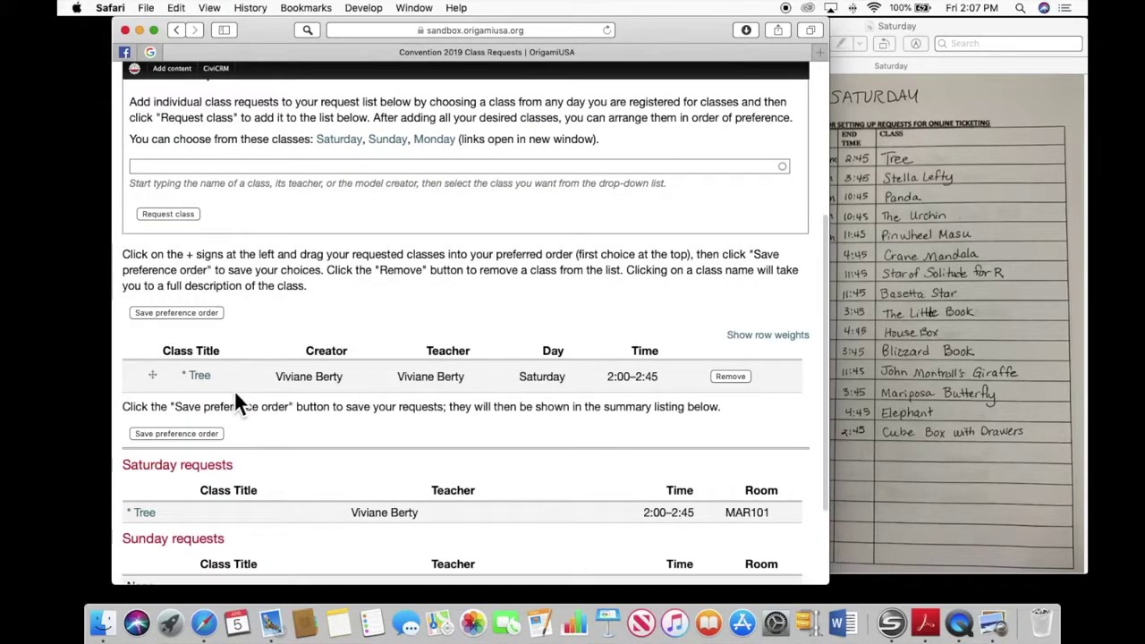
scroll(327, 488, "down", 2)
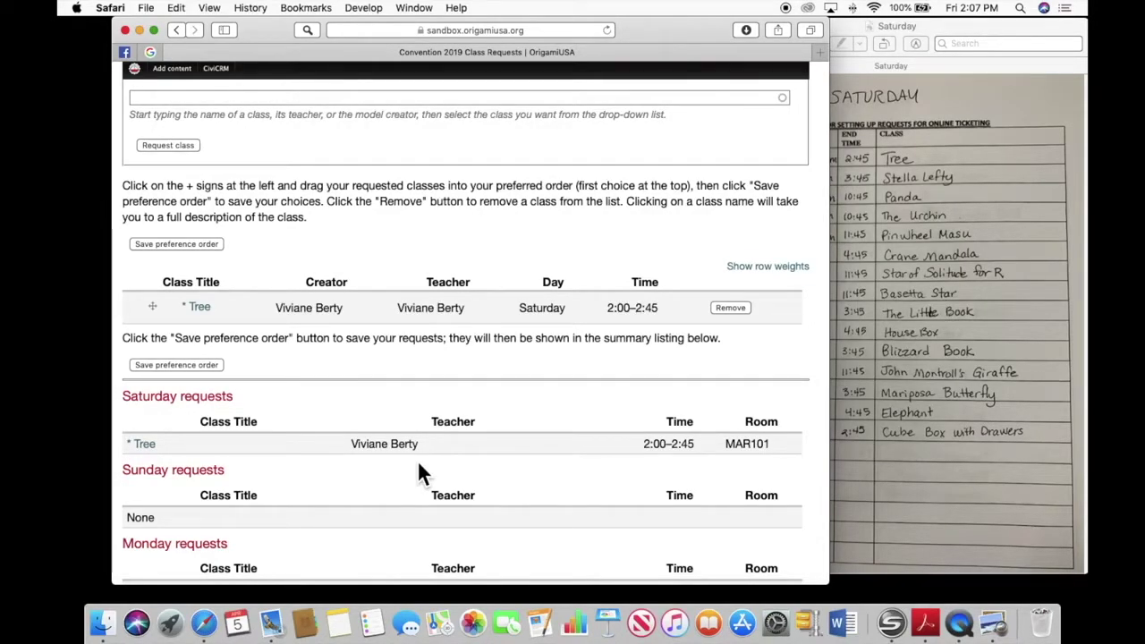
scroll(419, 463, "up", 2)
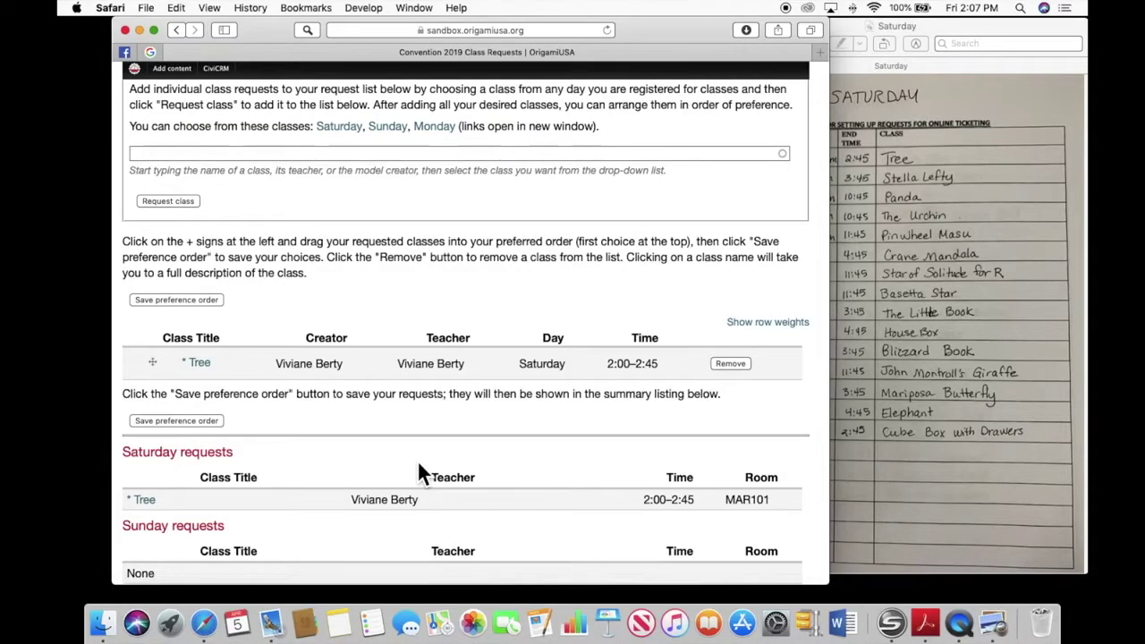
key("super+equal")
key("super+equal")
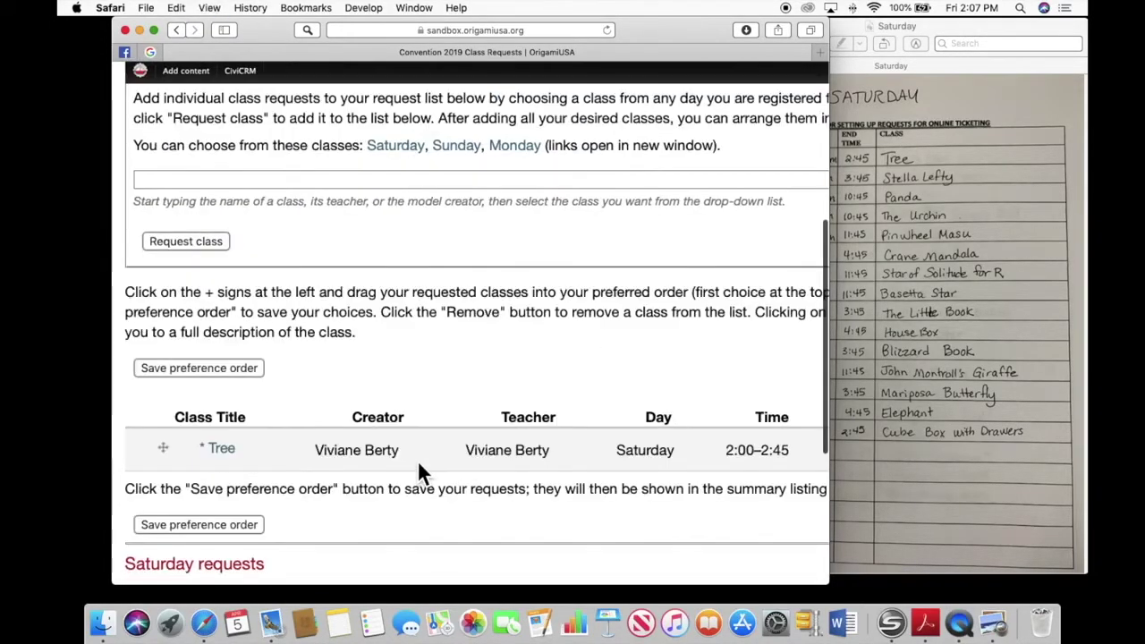
scroll(417, 460, "right", 2)
scroll(417, 459, "right", 2)
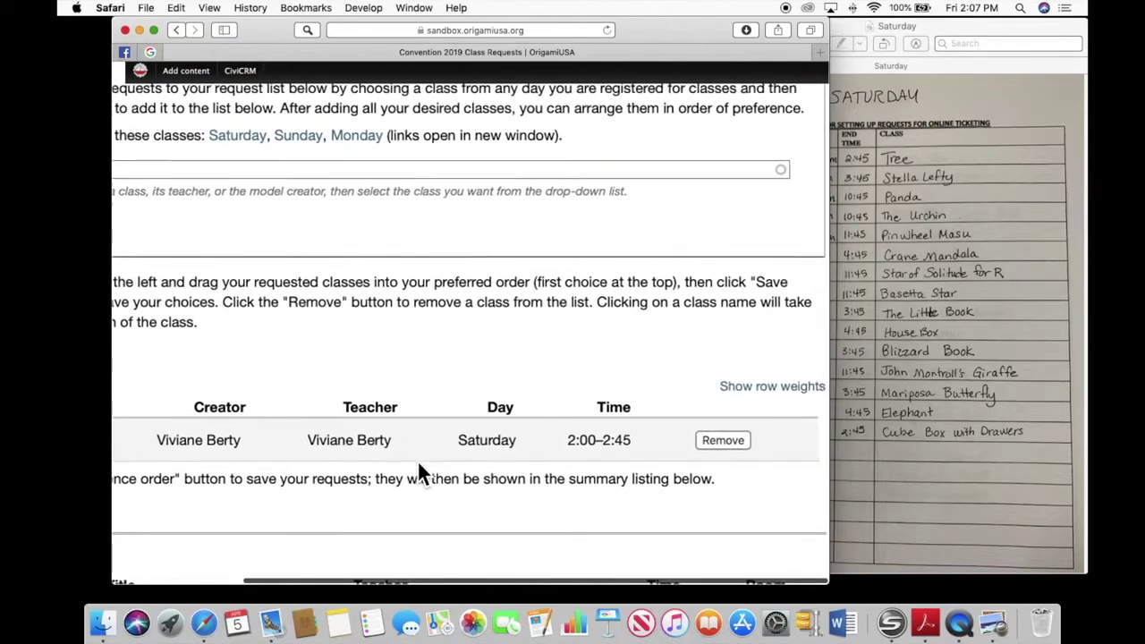
scroll(417, 460, "down", 3)
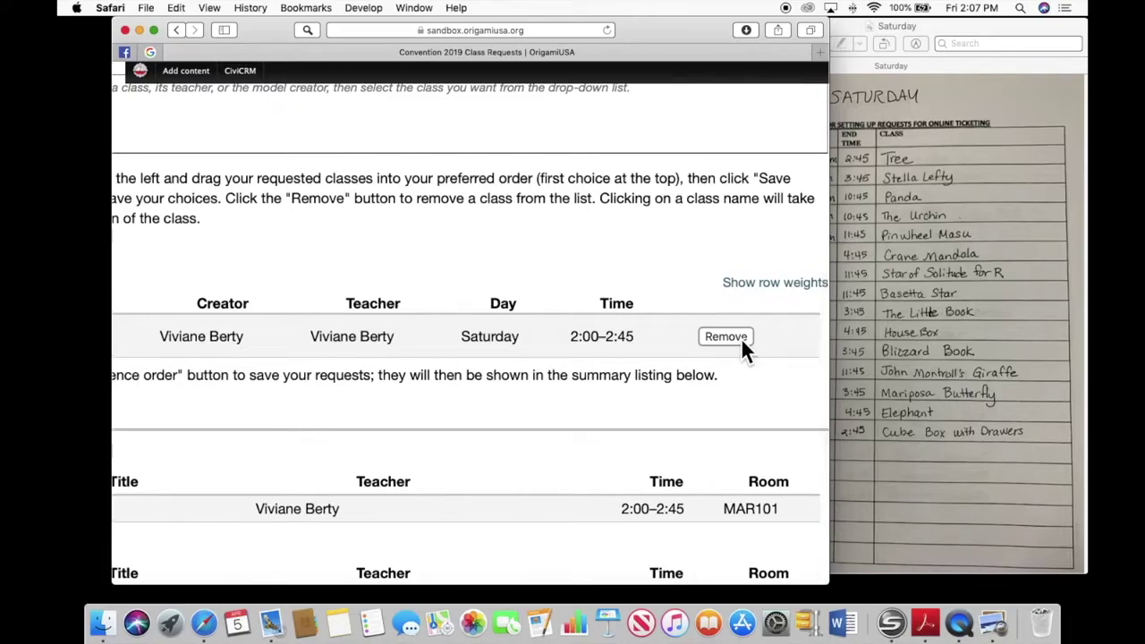
Remove the Saturday Tree class from the request list.
left_click(737, 341)
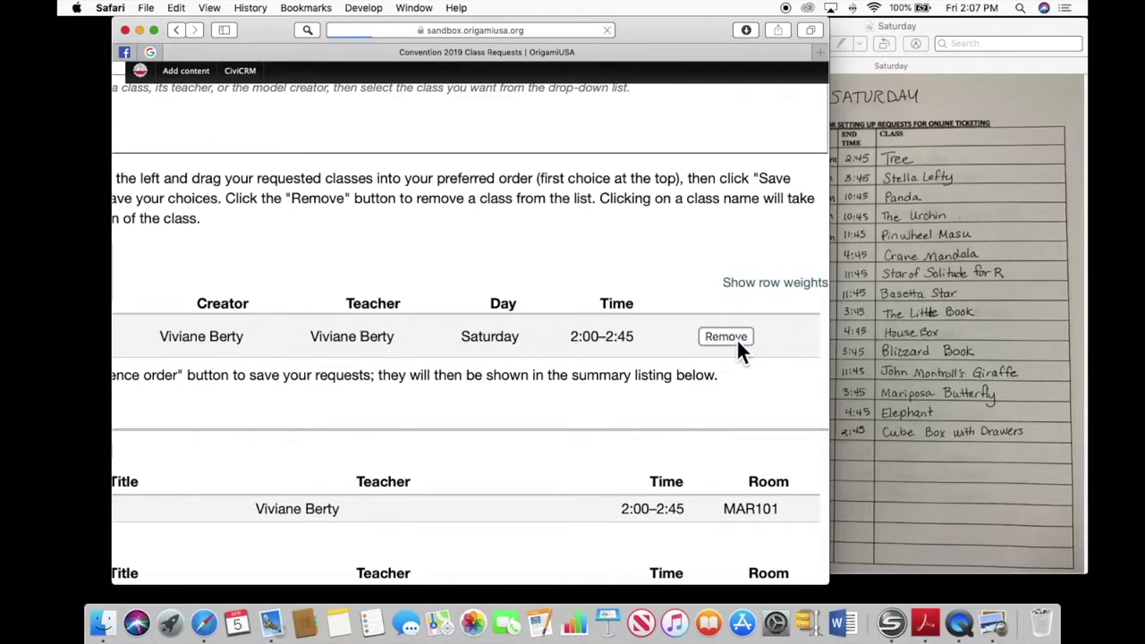
scroll(739, 350, "down", 1)
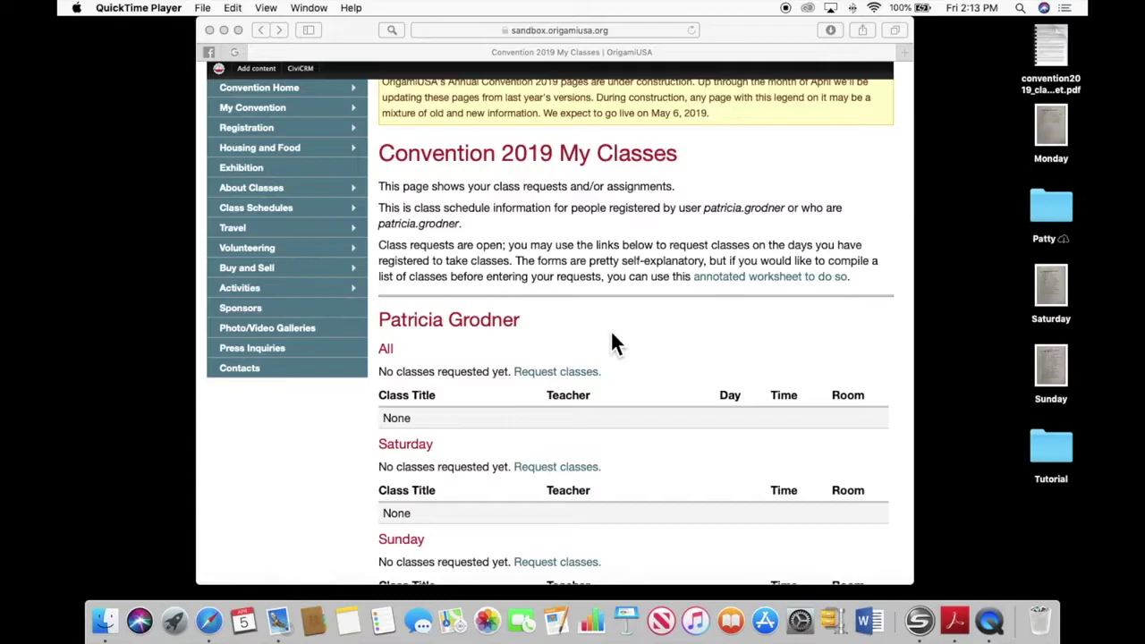
Open the class request form for all days from the My Classes page.
left_click(571, 370)
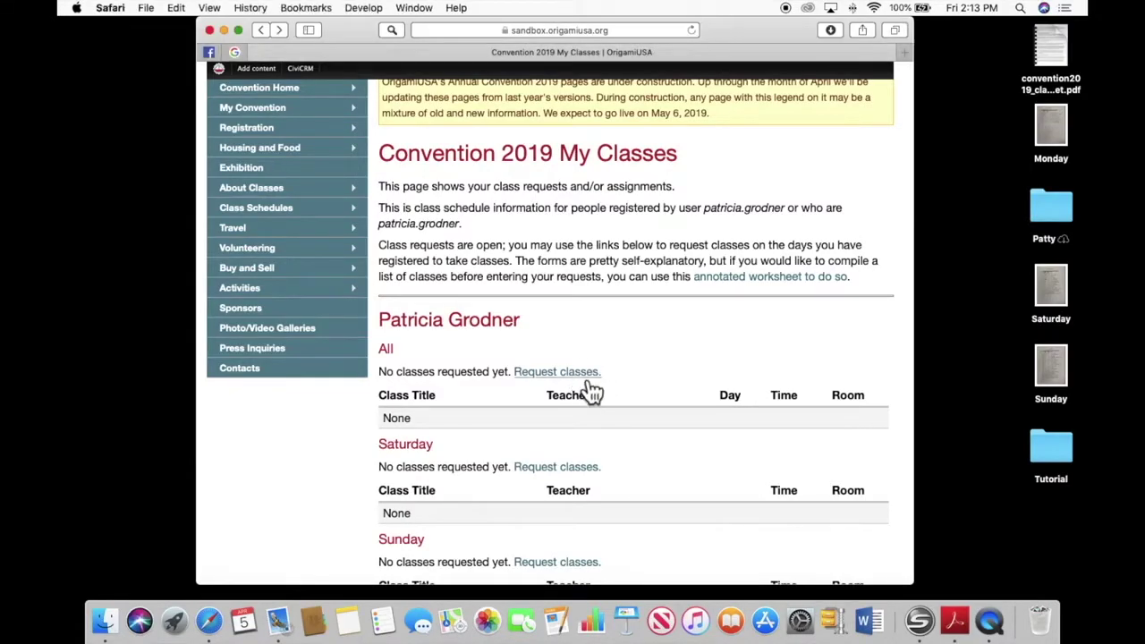
left_click(591, 383)
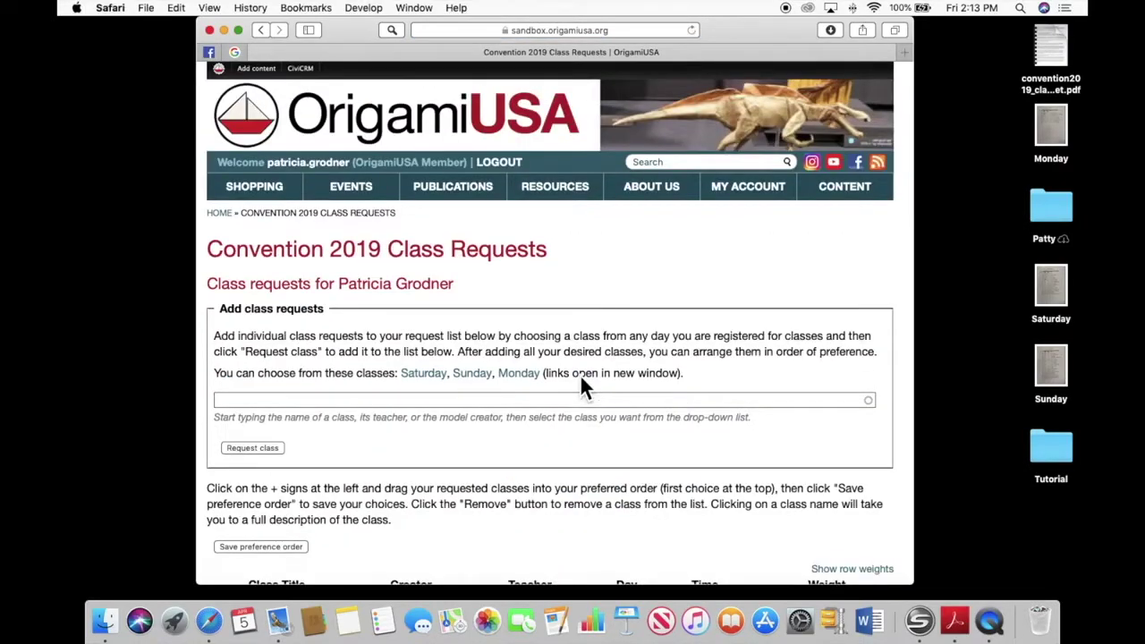
scroll(579, 374, "down", 3)
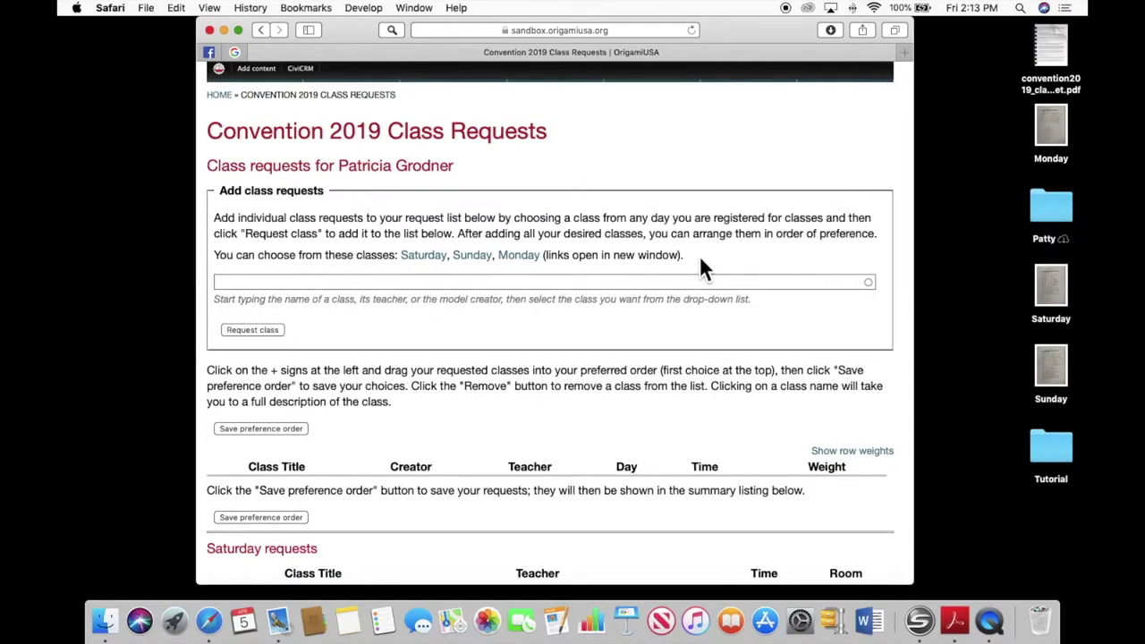
Open the Saturday class schedule from the request form and look through its grid of classes by room and time.
key("super+equal")
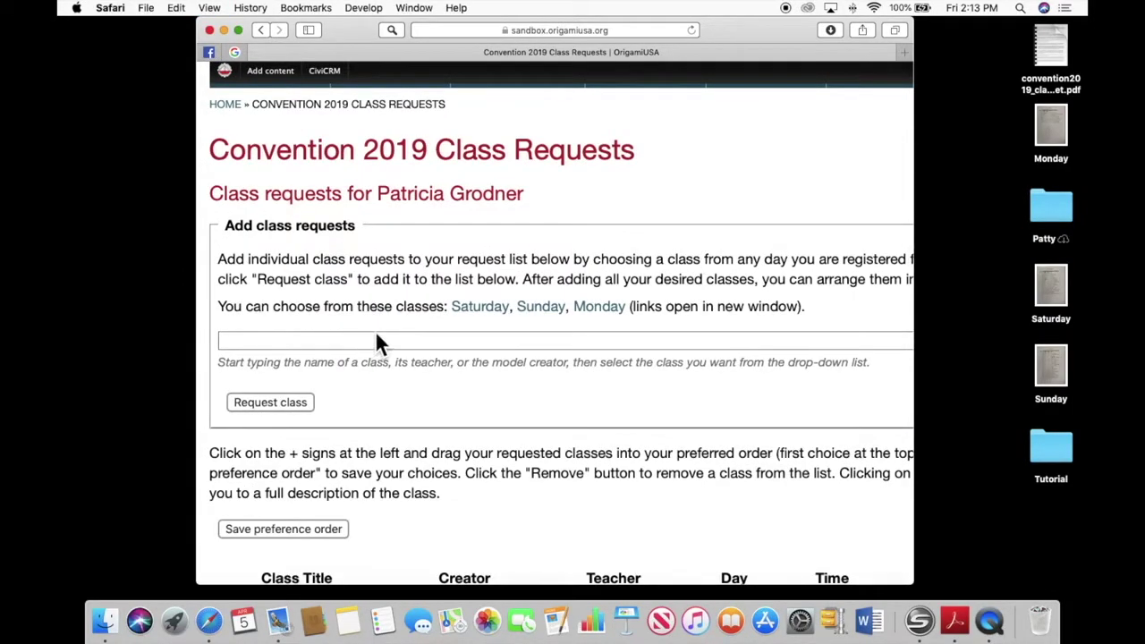
left_click(490, 312)
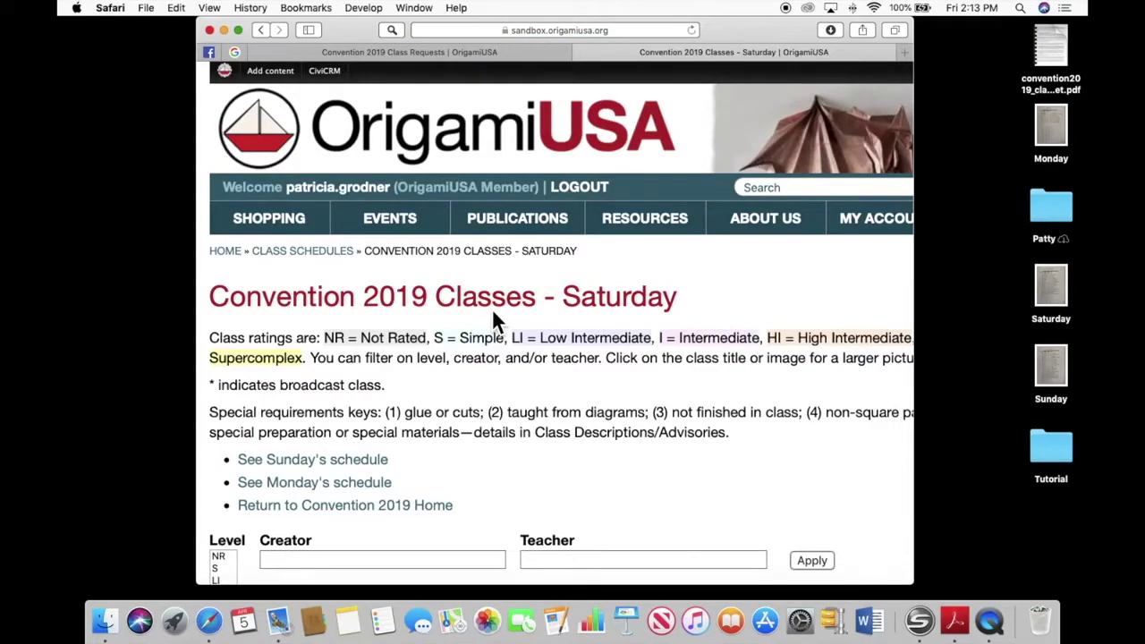
key("super+minus")
key("super+minus")
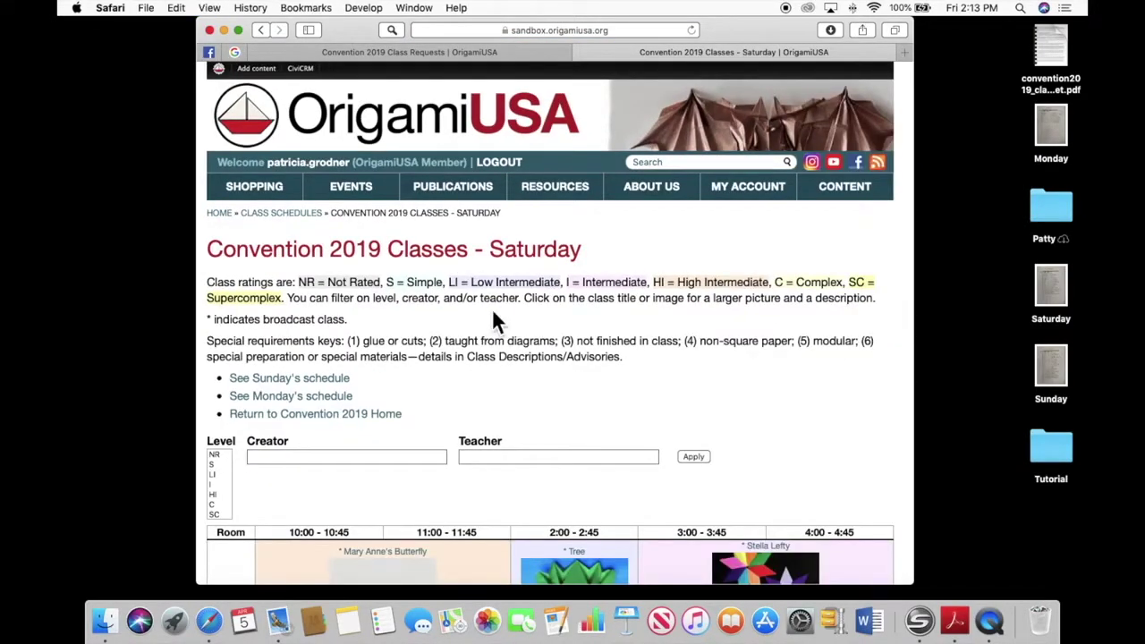
scroll(493, 313, "down", 5)
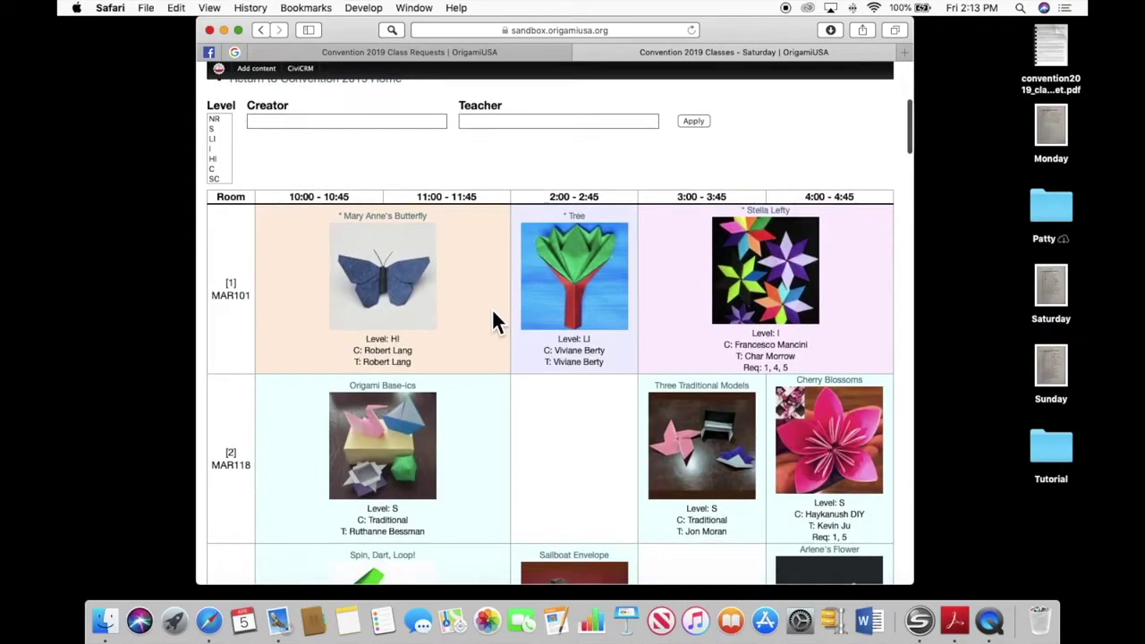
scroll(492, 313, "up", 5)
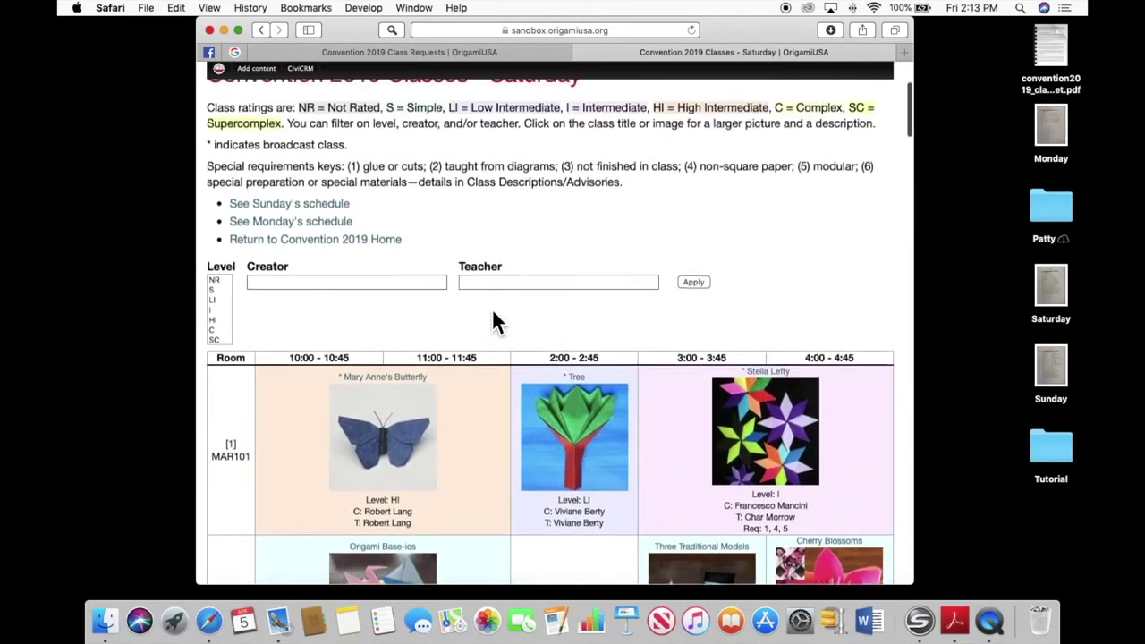
scroll(492, 313, "down", 6)
scroll(492, 309, "down", 2)
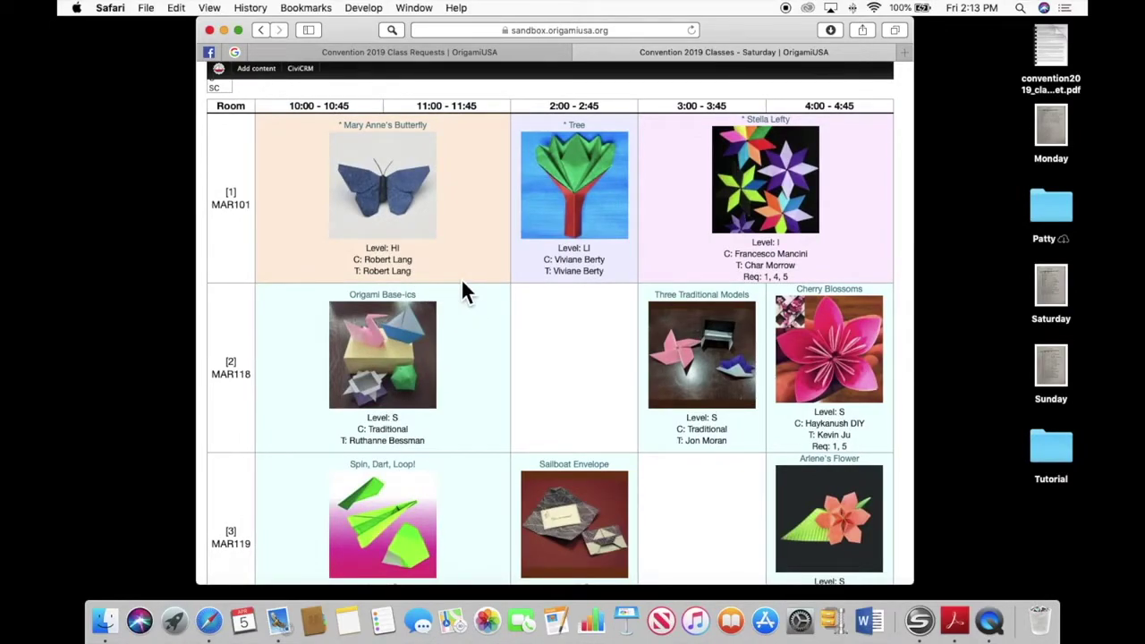
scroll(464, 291, "down", 10)
scroll(464, 291, "up", 12)
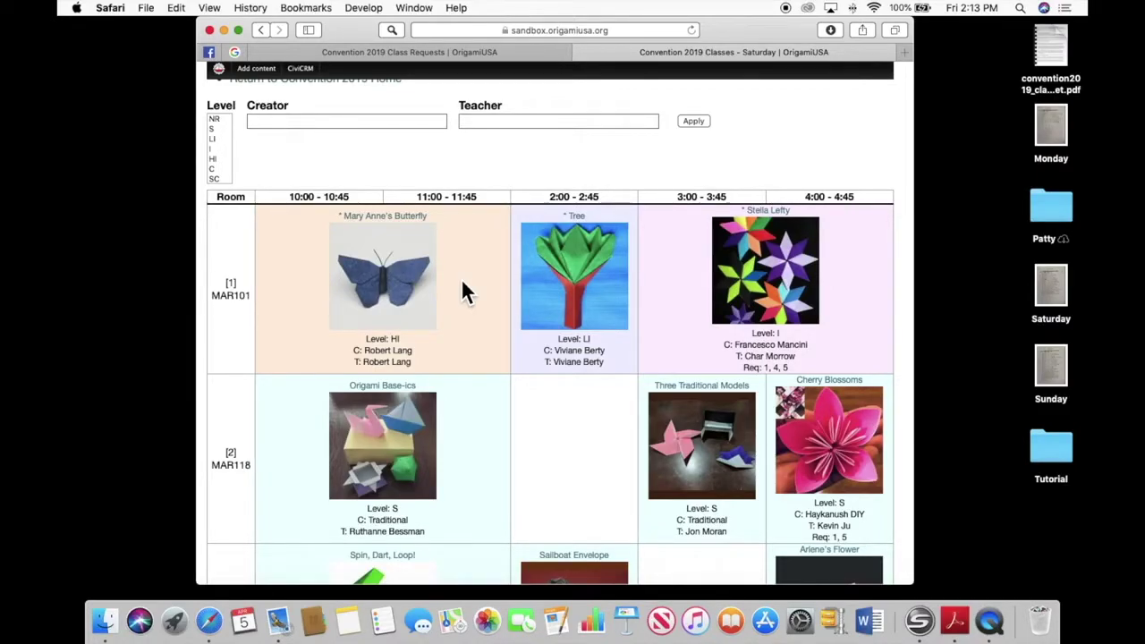
Open the Mary Anne's Butterfly class description from the Saturday schedule and request that class.
left_click(401, 313)
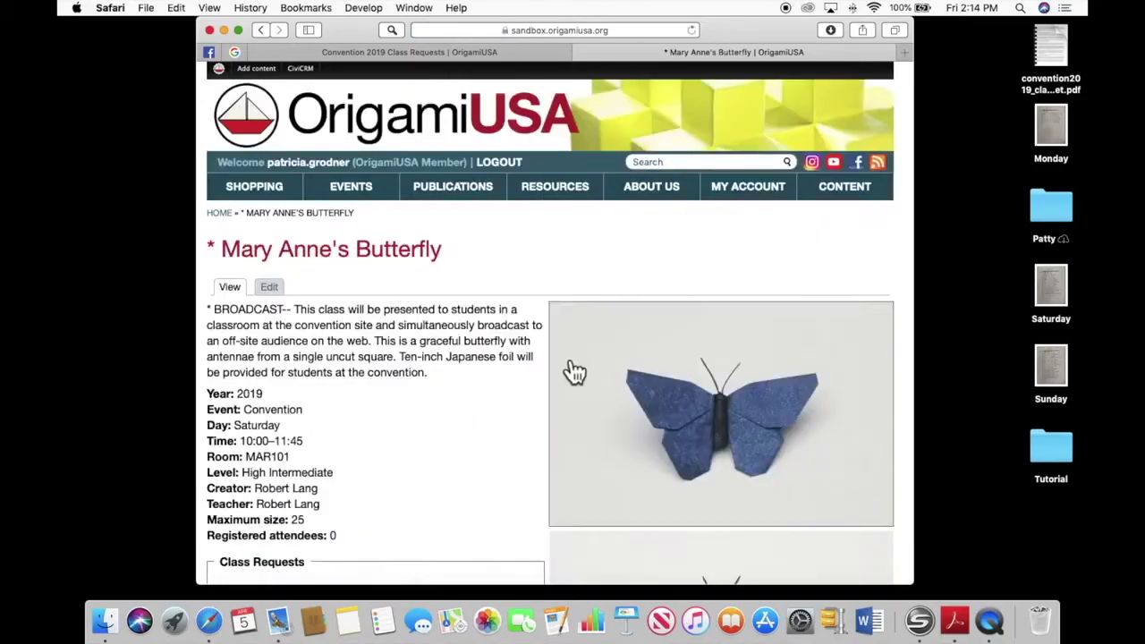
scroll(574, 372, "down", 3)
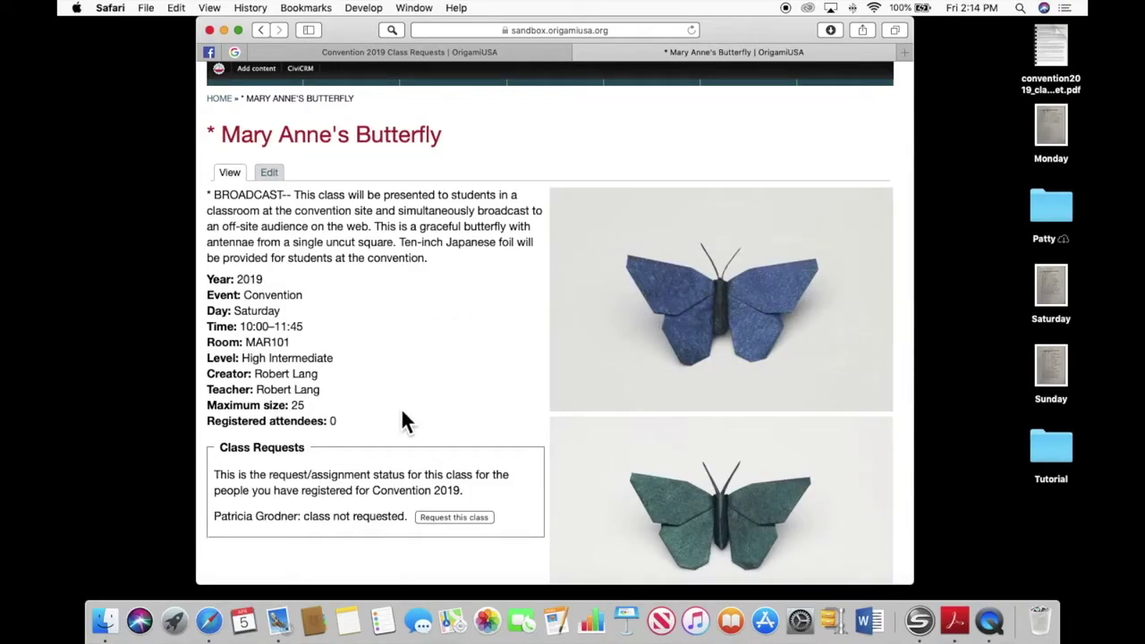
scroll(402, 415, "down", 4)
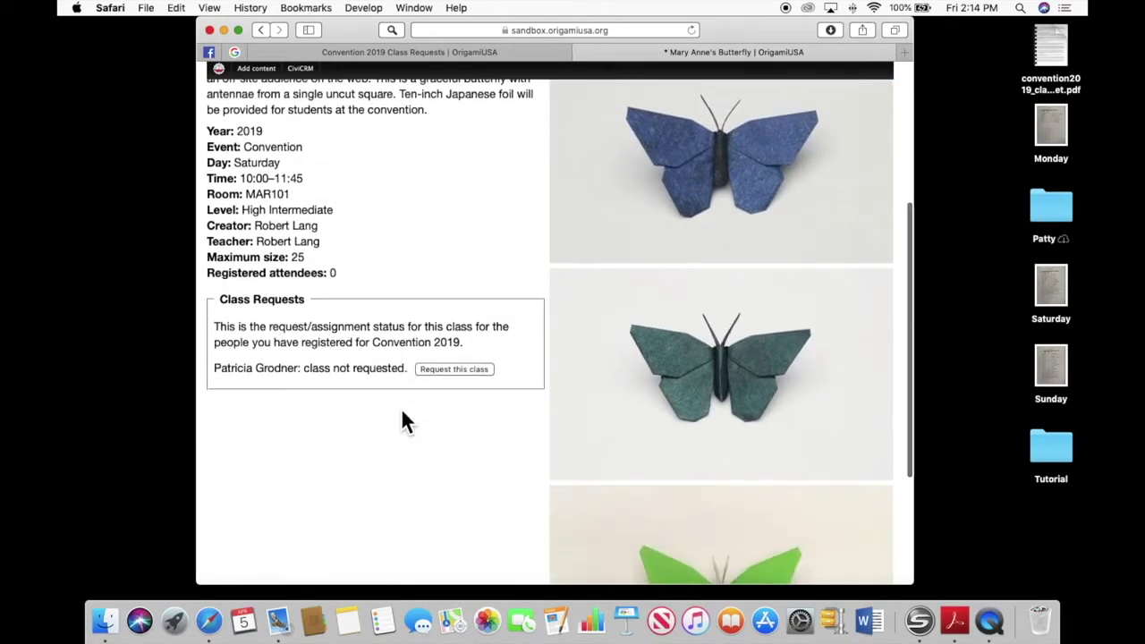
key("super+equal")
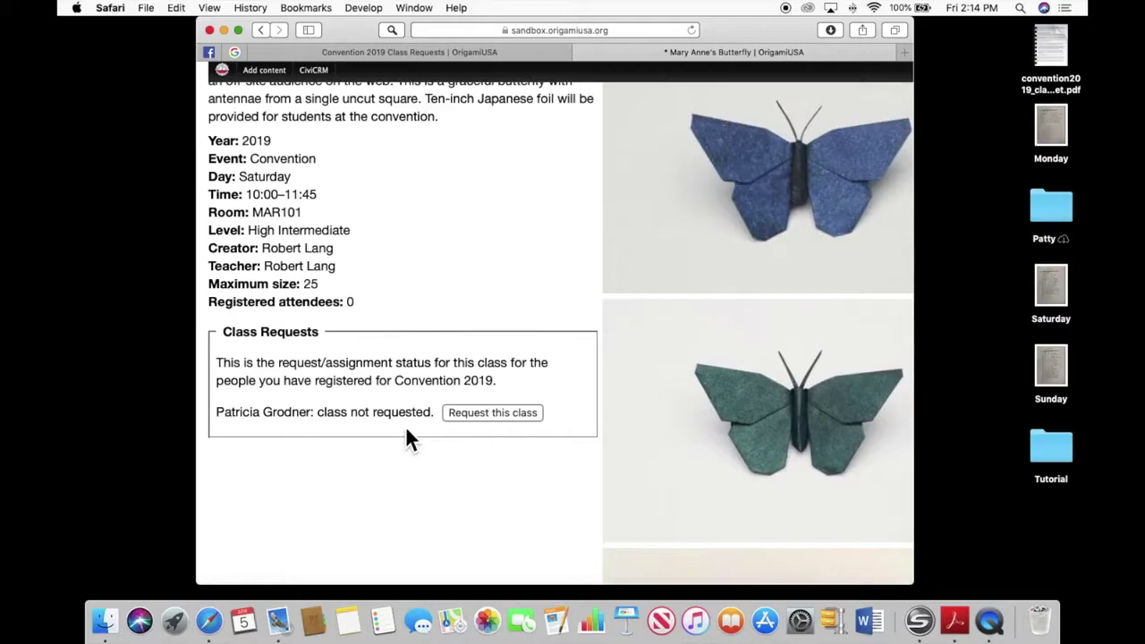
left_click(497, 415)
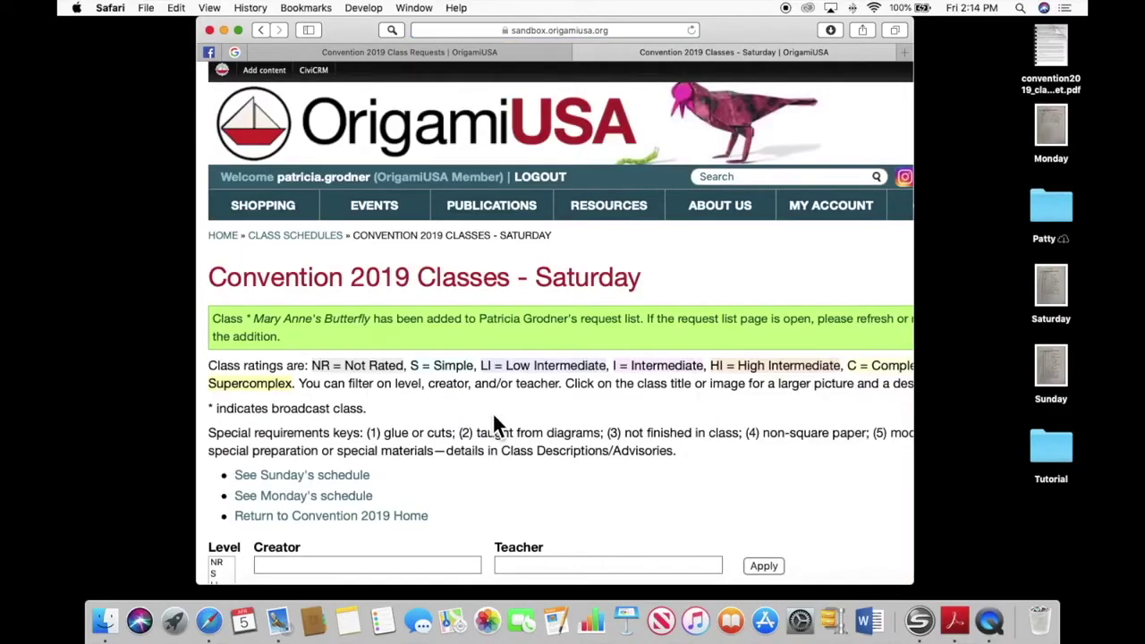
key("super+minus")
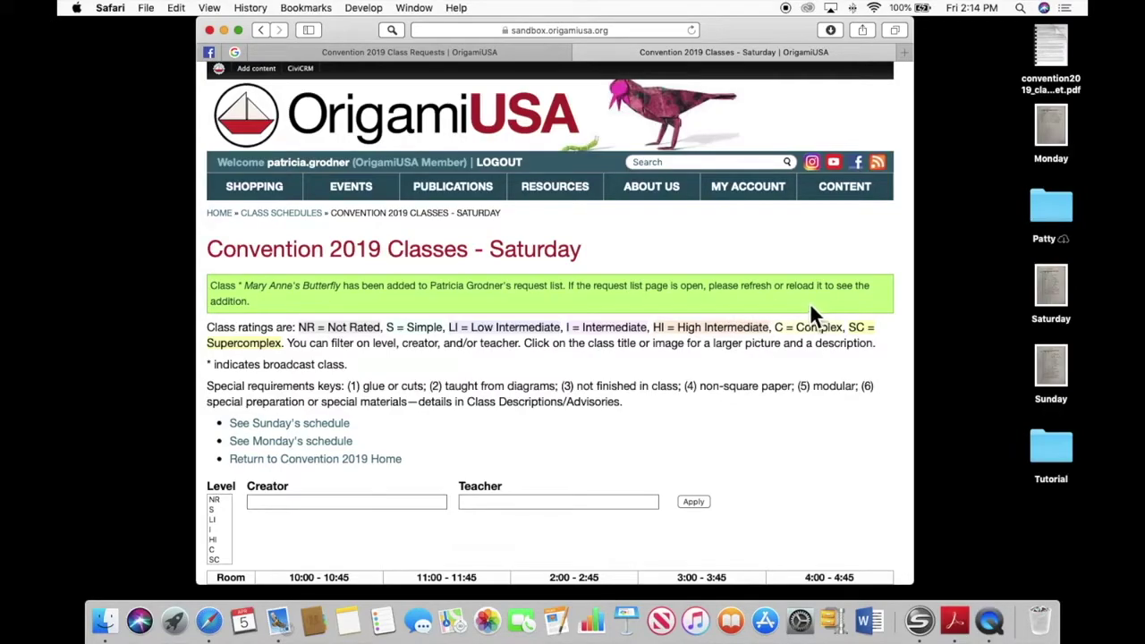
scroll(381, 474, "down", 5)
scroll(380, 473, "up", 5)
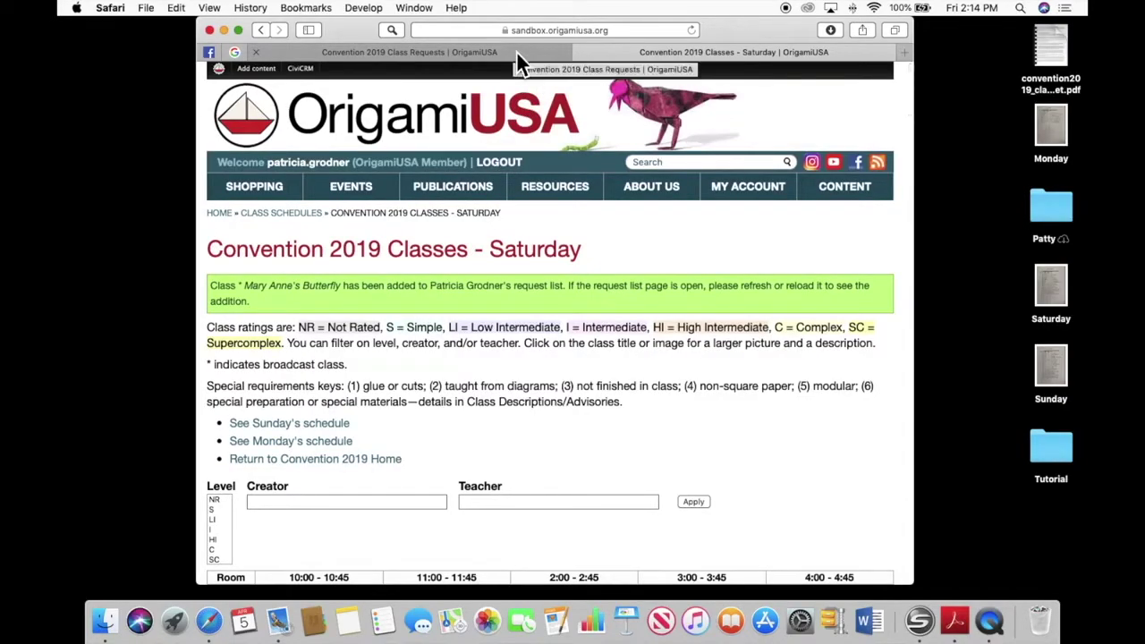
left_click(265, 30)
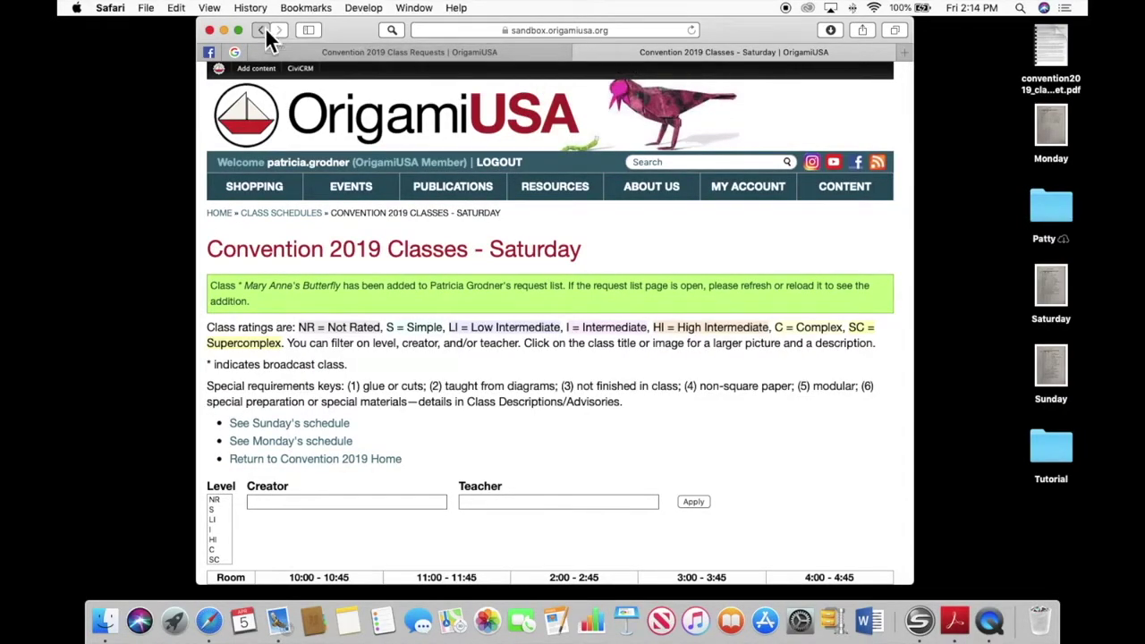
left_click(279, 31)
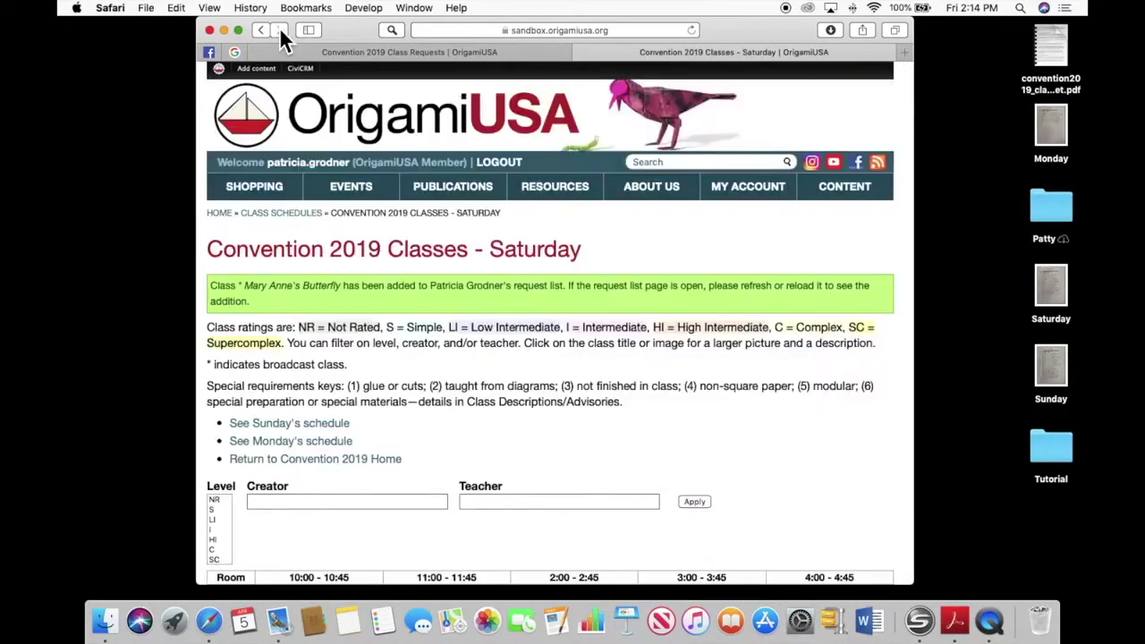
Return to the open Class Requests page and reload it to update the request list.
left_click(374, 54)
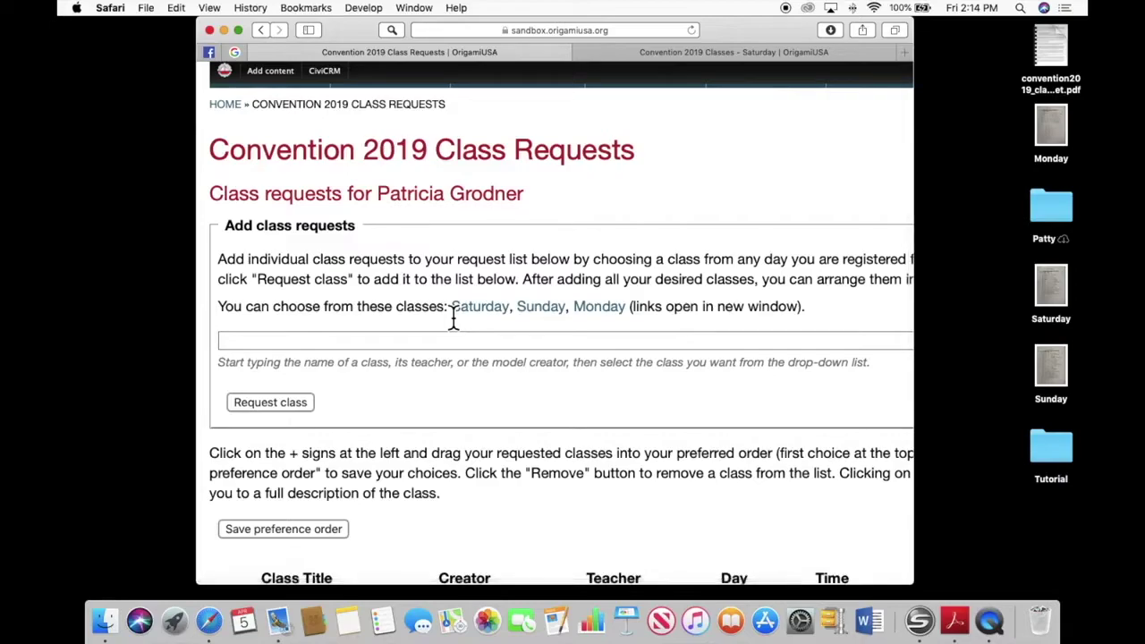
key("super+minus")
key("super+minus")
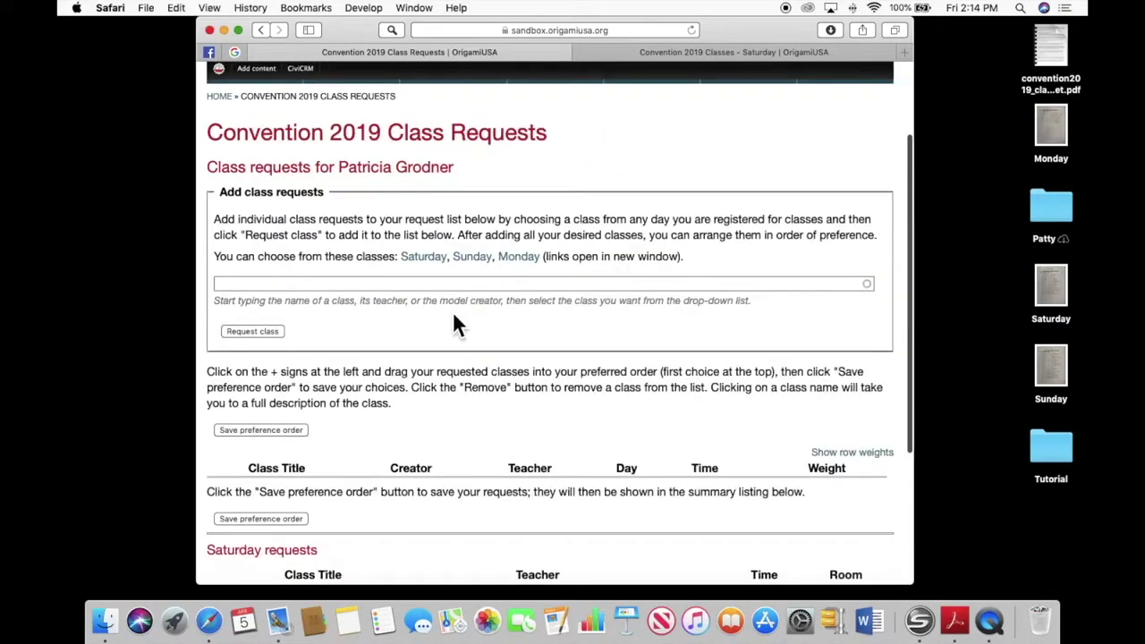
key("super+minus")
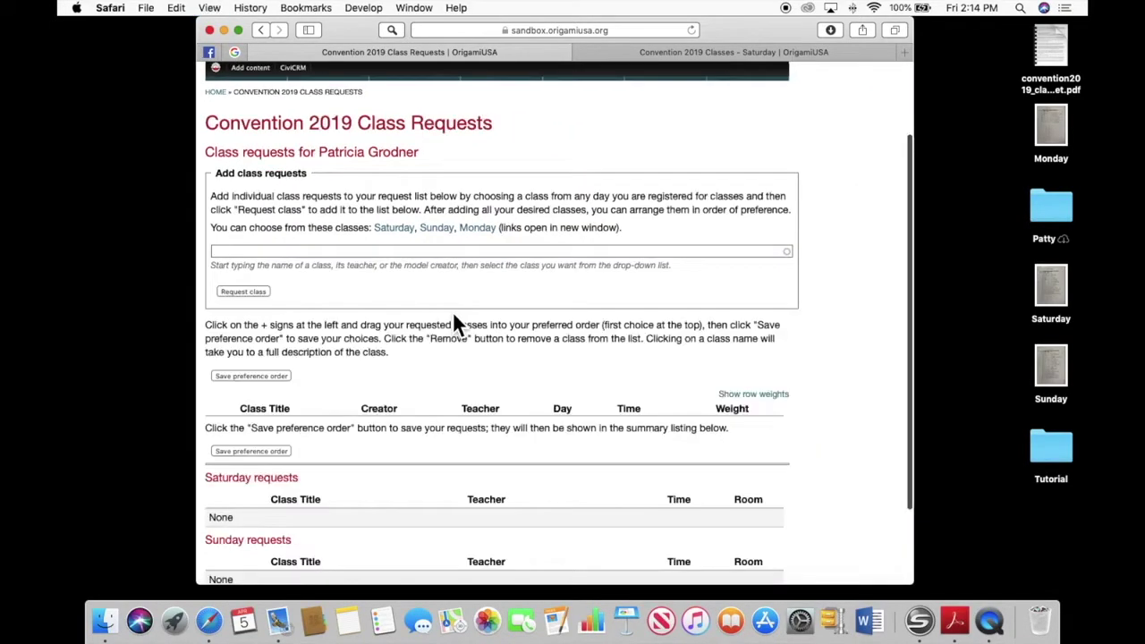
scroll(454, 323, "up", 3)
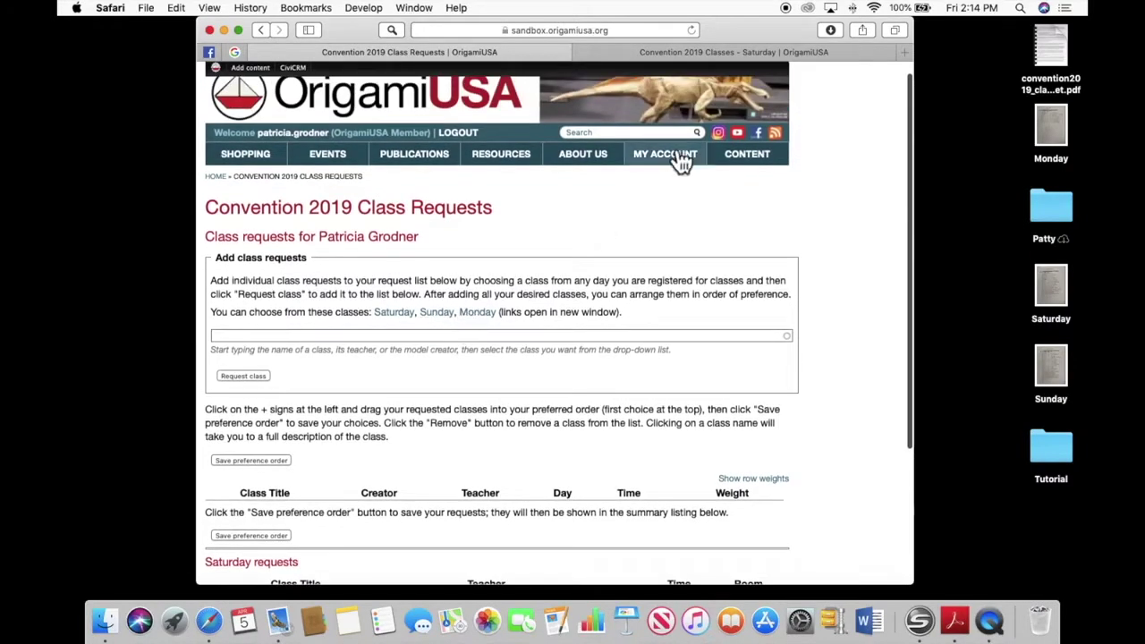
left_click(693, 32)
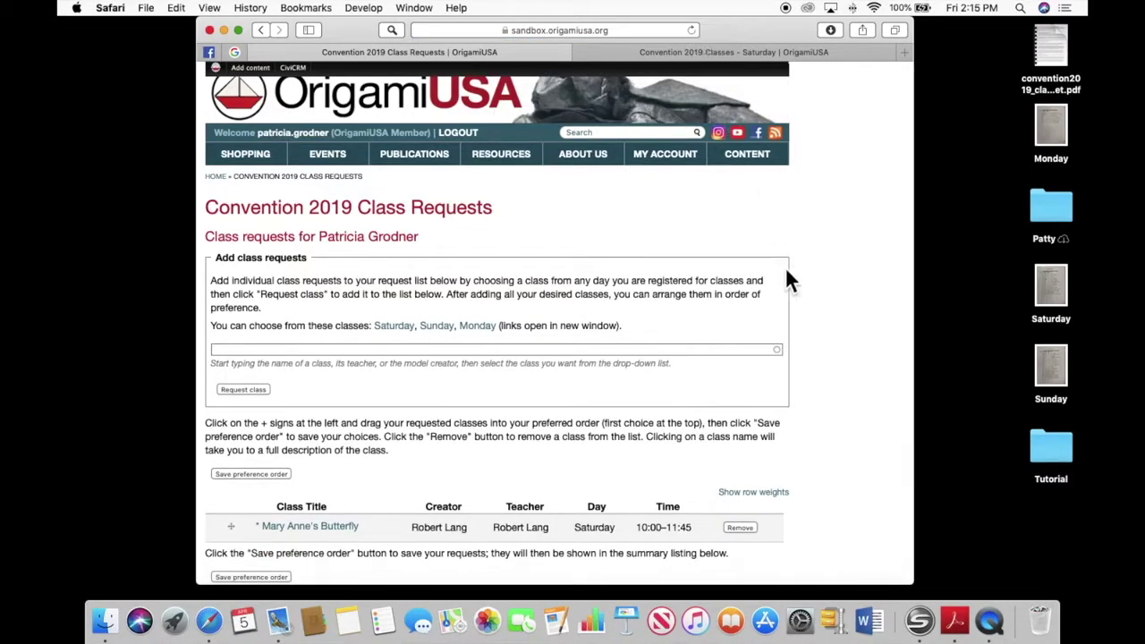
Examine the Mary Anne's Butterfly entry in the request list and the request summaries for Saturday, Sunday and Monday.
scroll(788, 279, "down", 5)
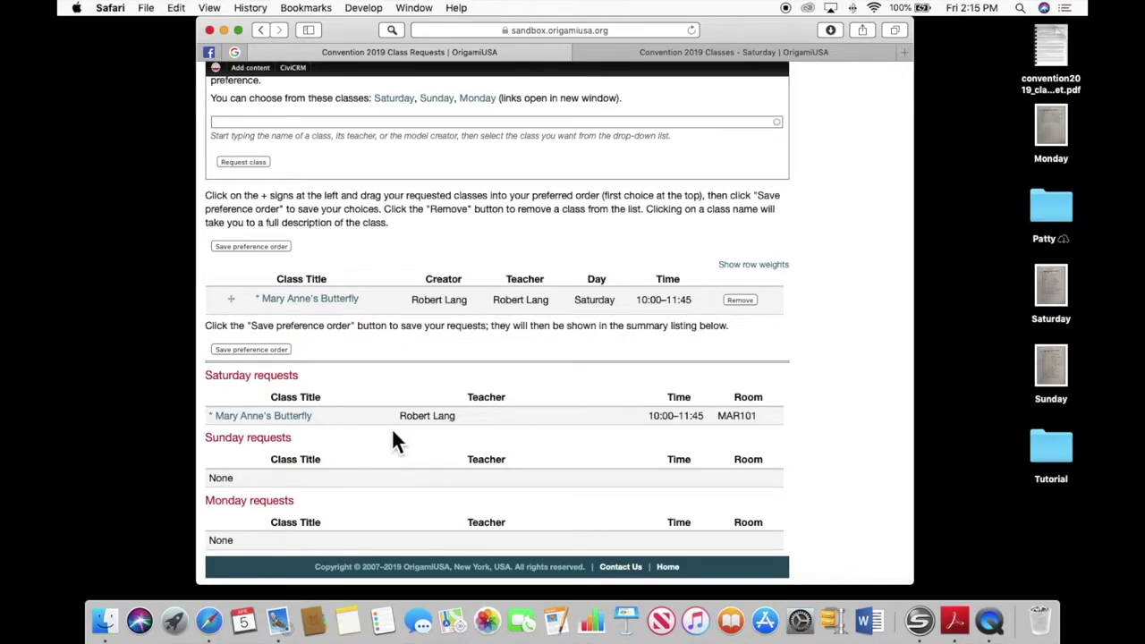
scroll(392, 428, "up", 5)
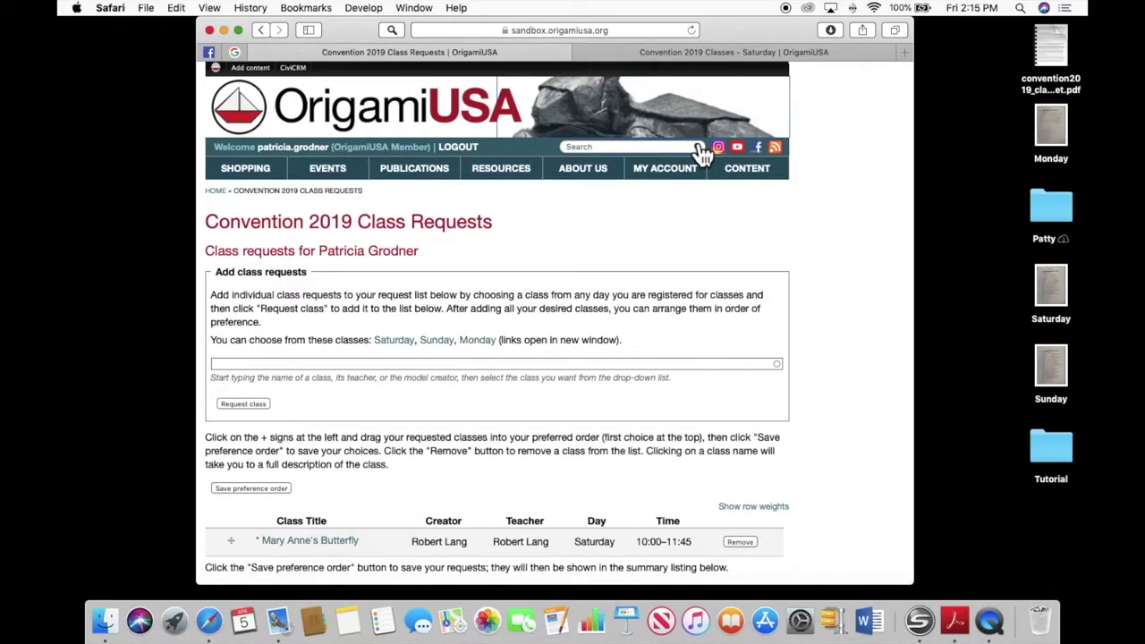
key("super+equal")
key("super+equal")
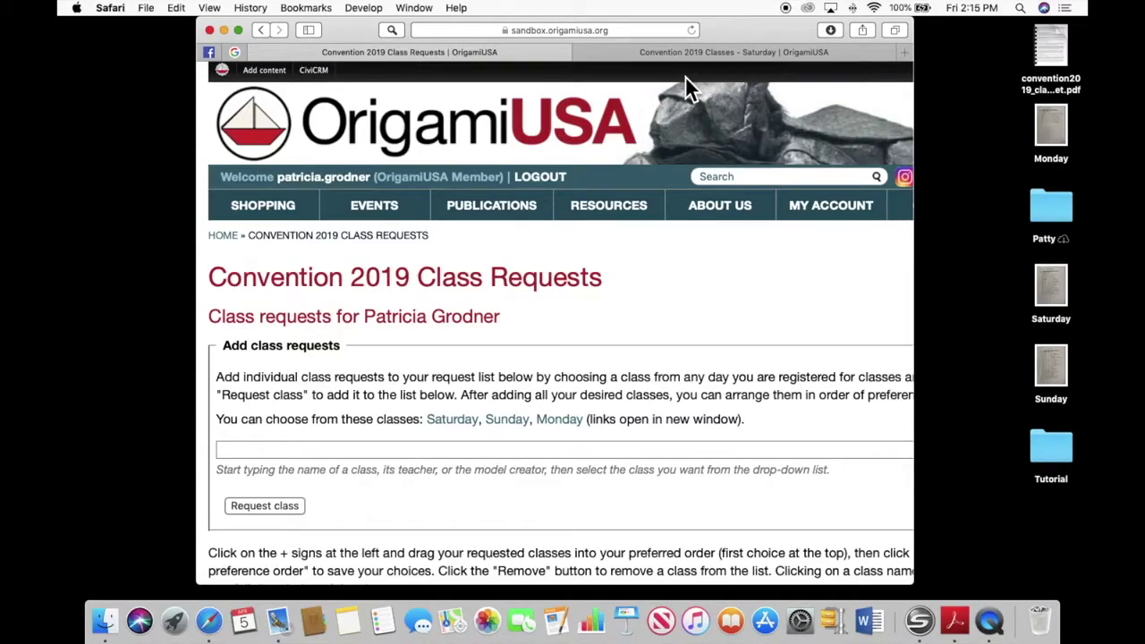
scroll(555, 170, "down", 5)
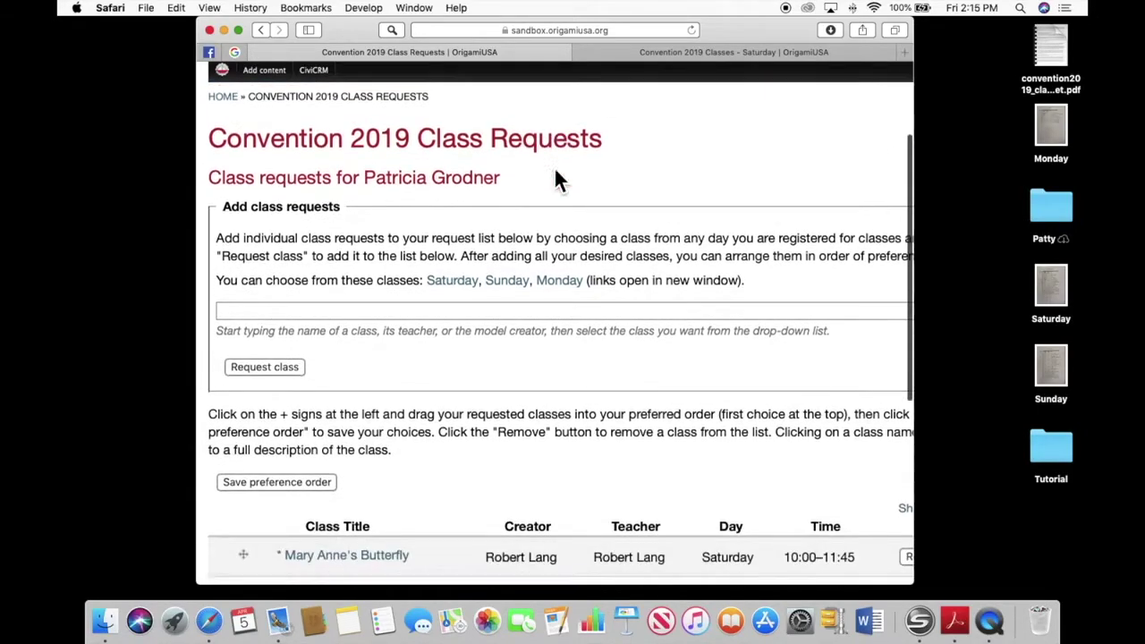
scroll(623, 176, "up", 5)
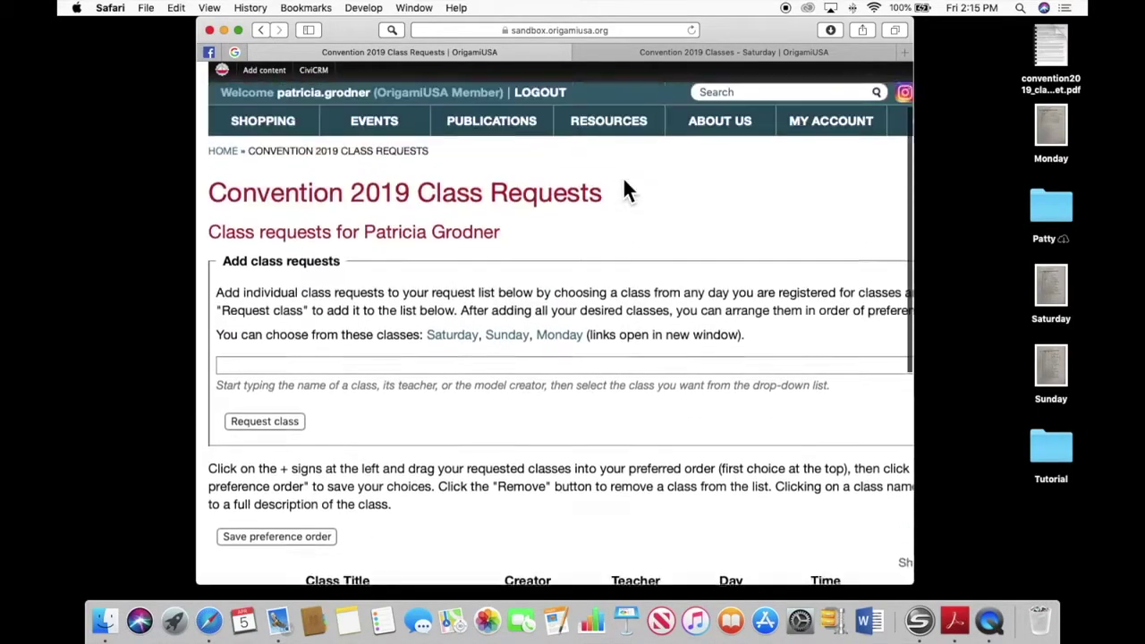
scroll(622, 177, "down", 5)
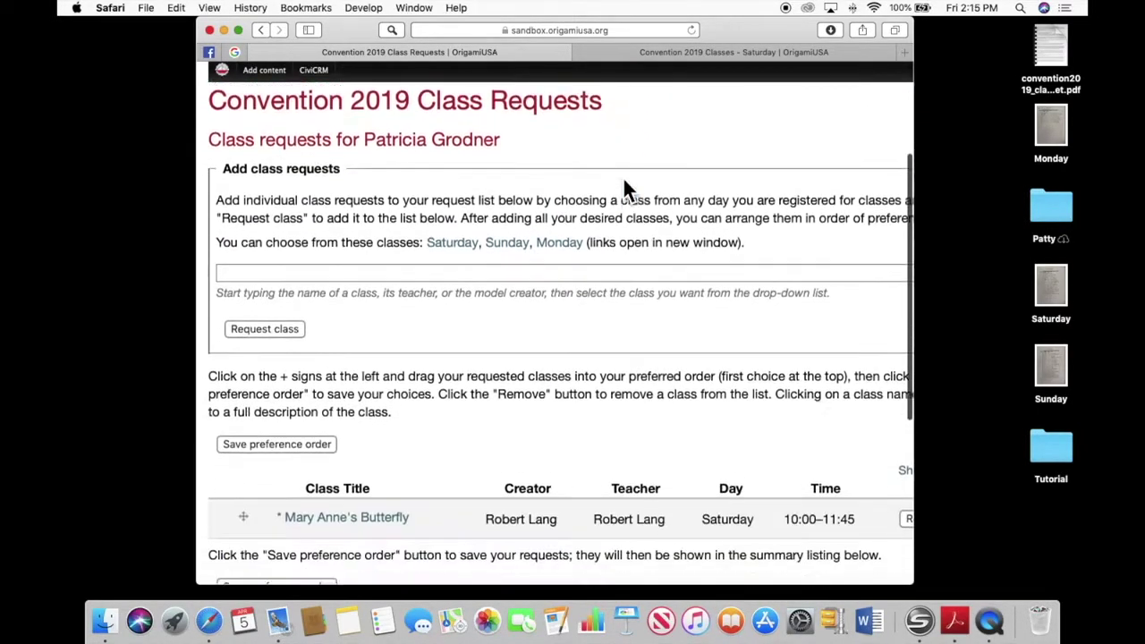
scroll(623, 176, "up", 5)
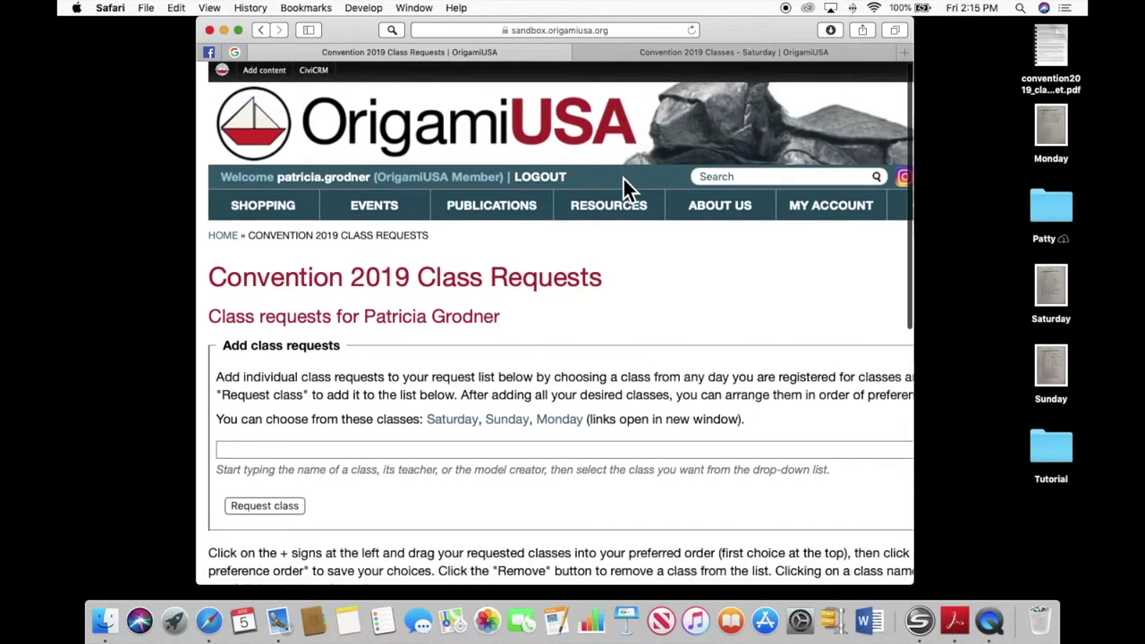
Open the Sunday class schedule from the class request form.
scroll(622, 176, "down", 3)
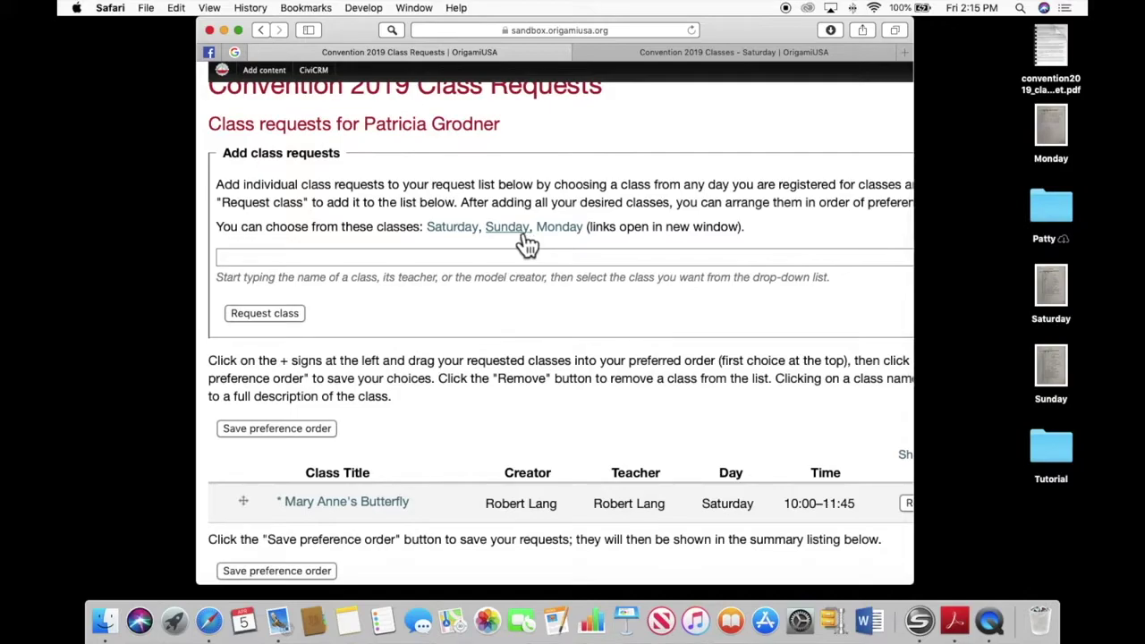
left_click(508, 227)
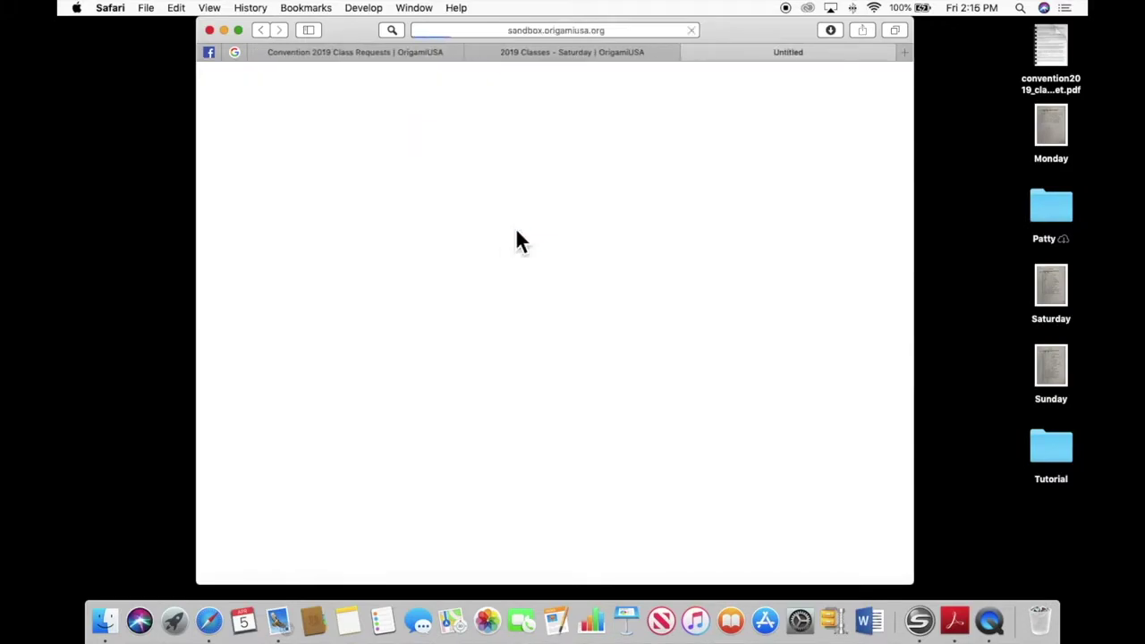
Open the Sliding Parts class description from the Sunday schedule's 2:00 - 2:45 slot and request that class.
scroll(517, 233, "down", 5)
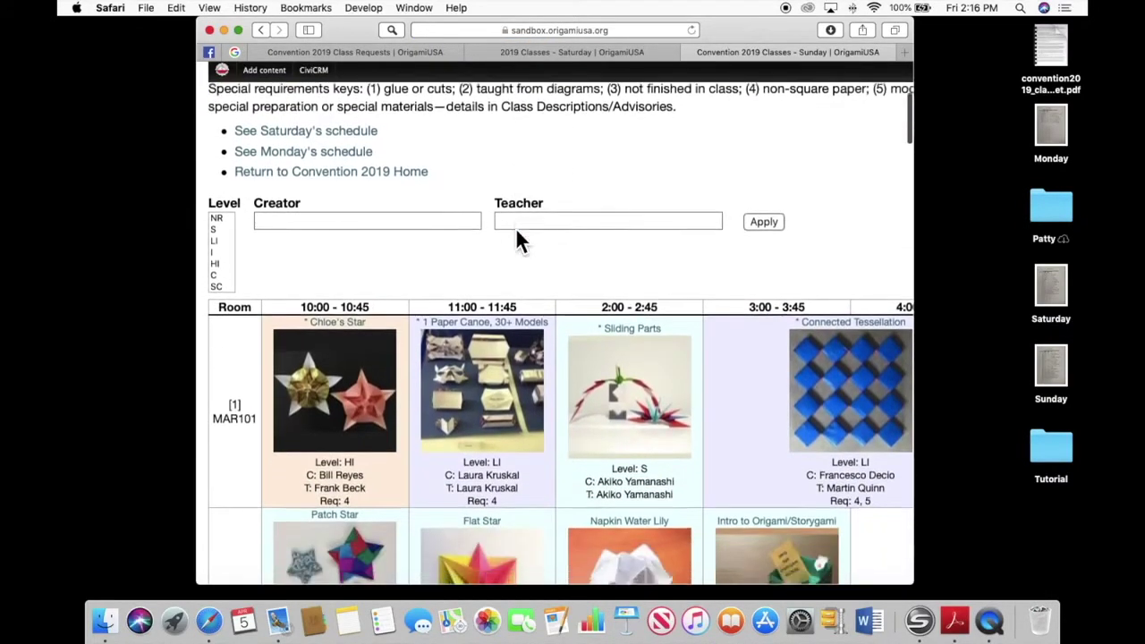
scroll(517, 232, "down", 4)
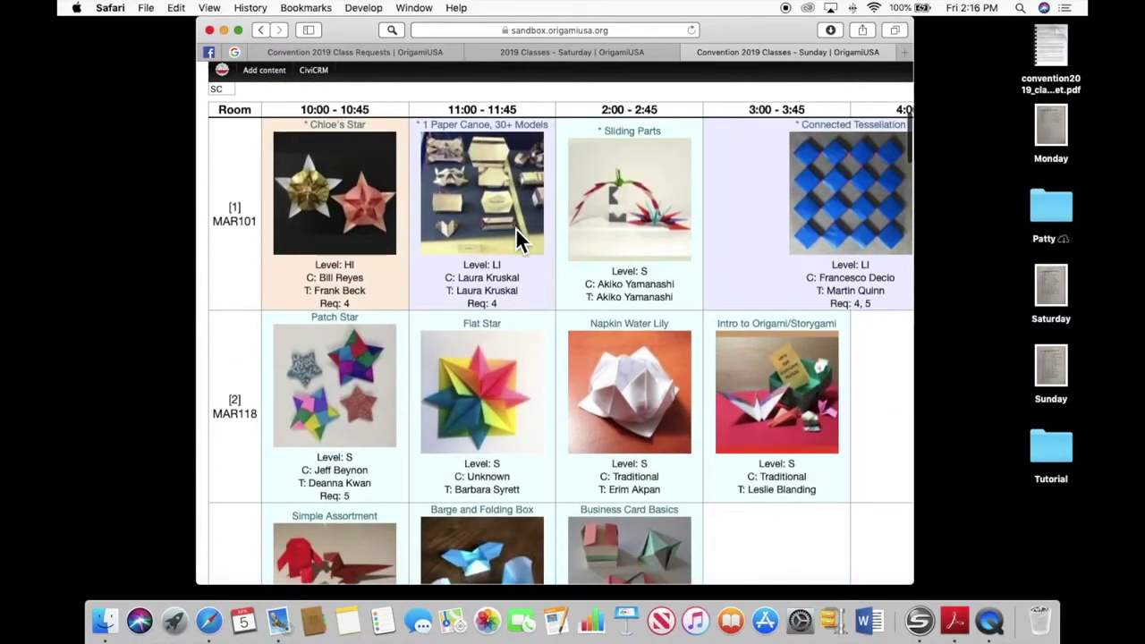
scroll(515, 227, "up", 1)
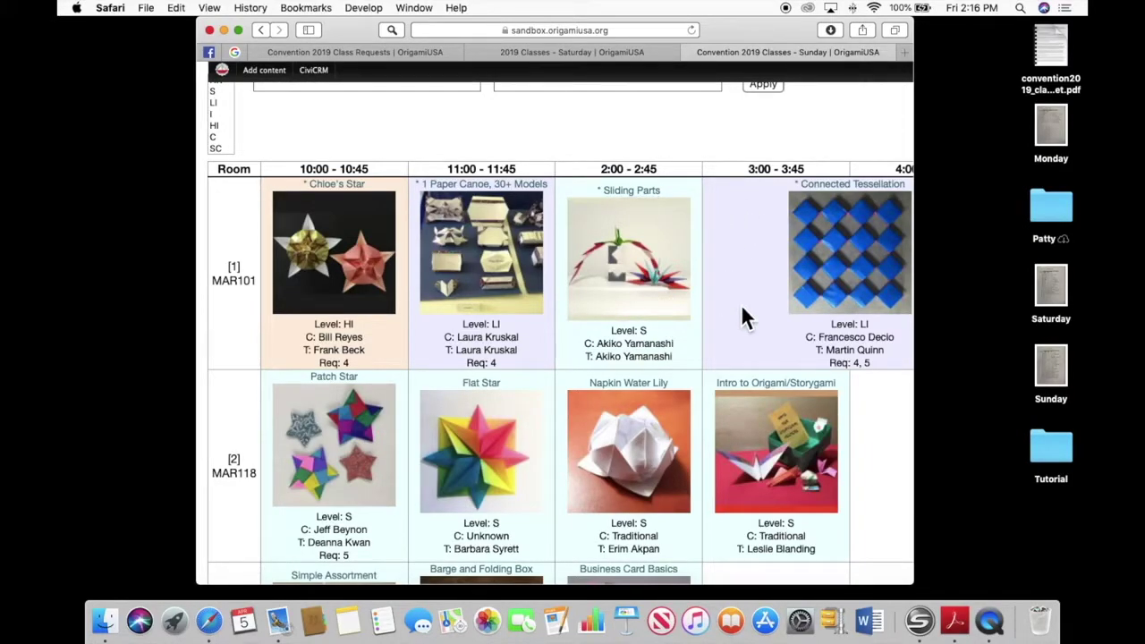
left_click(647, 204)
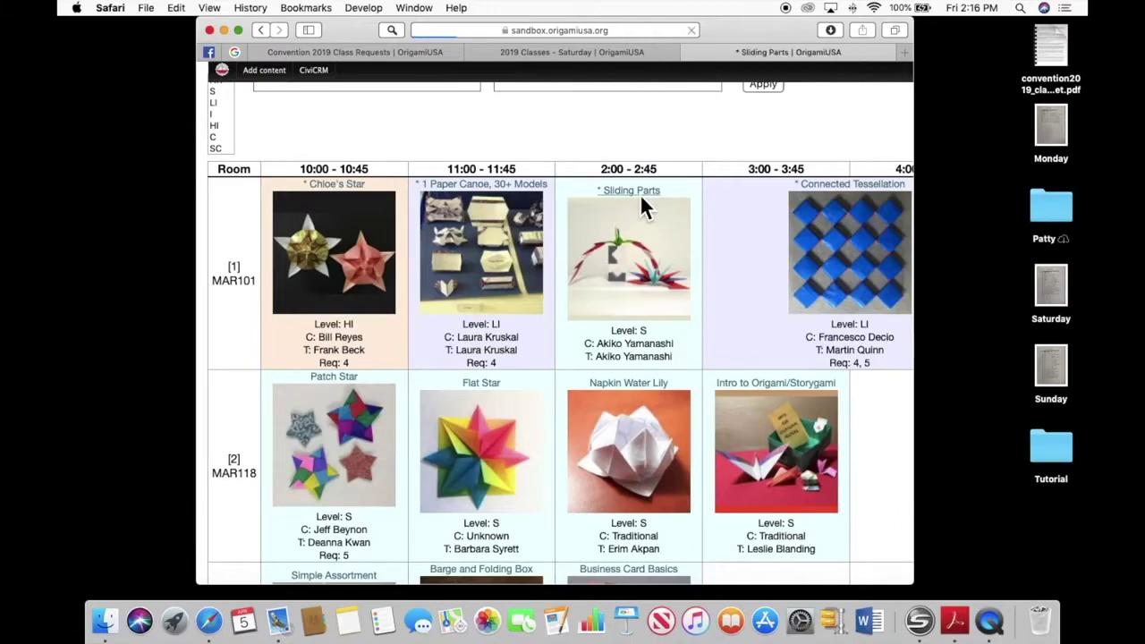
scroll(642, 200, "down", 5)
scroll(642, 202, "down", 2)
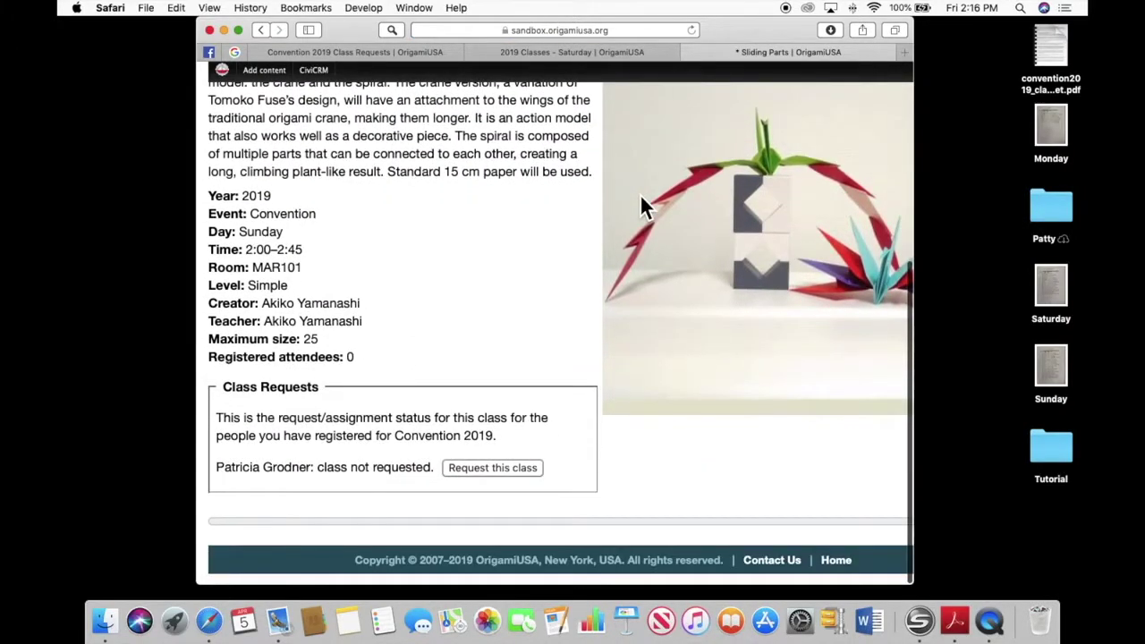
left_click(514, 474)
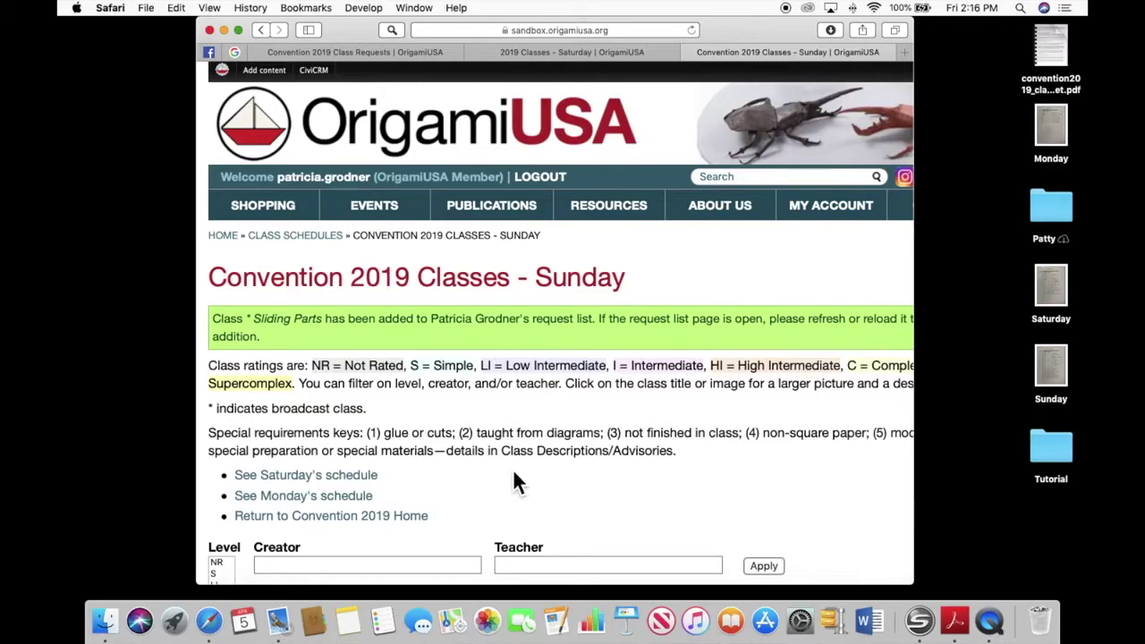
Find the Simple Owl class in the Sunday schedule's 11:00 - 11:45 slot, open its description and request that class.
scroll(514, 474, "down", 5)
scroll(516, 475, "down", 2)
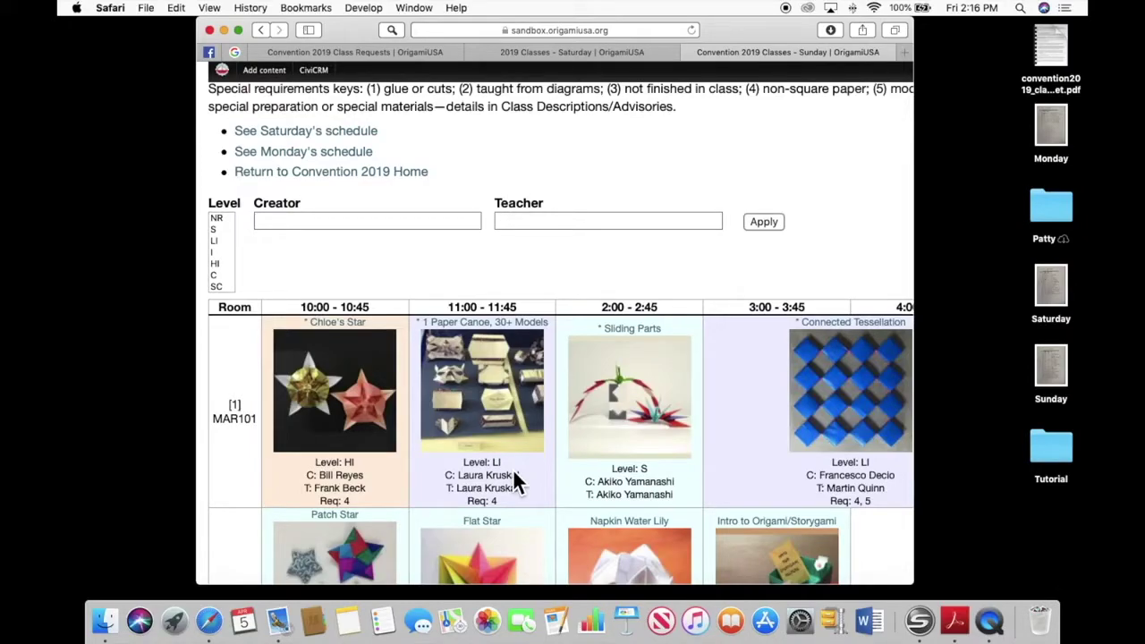
scroll(514, 480, "down", 5)
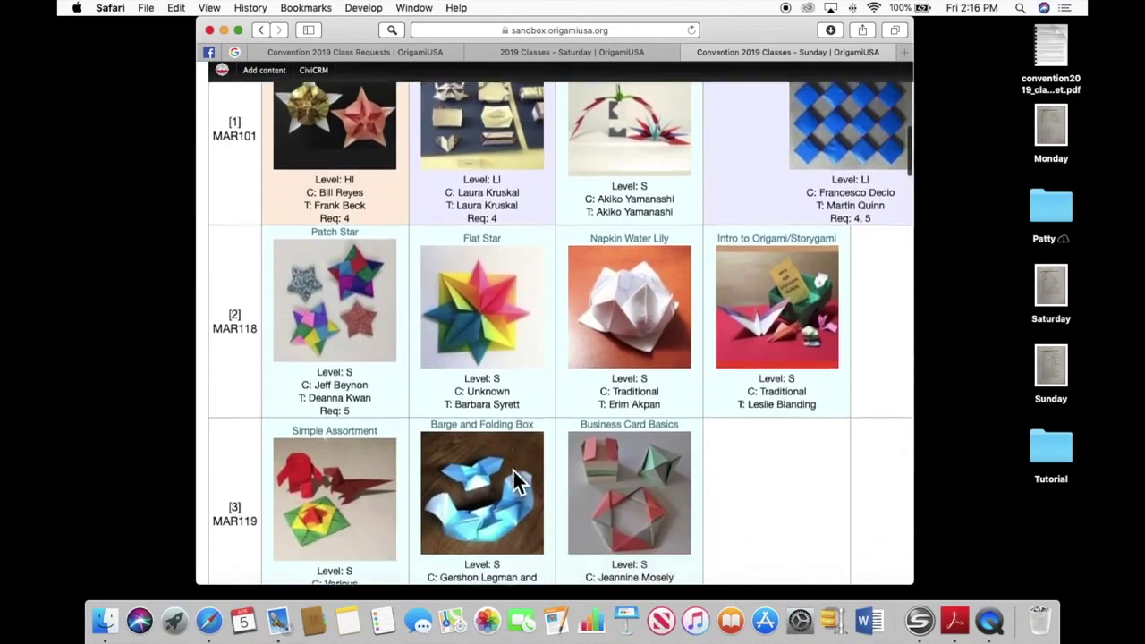
scroll(517, 480, "down", 7)
scroll(517, 481, "up", 8)
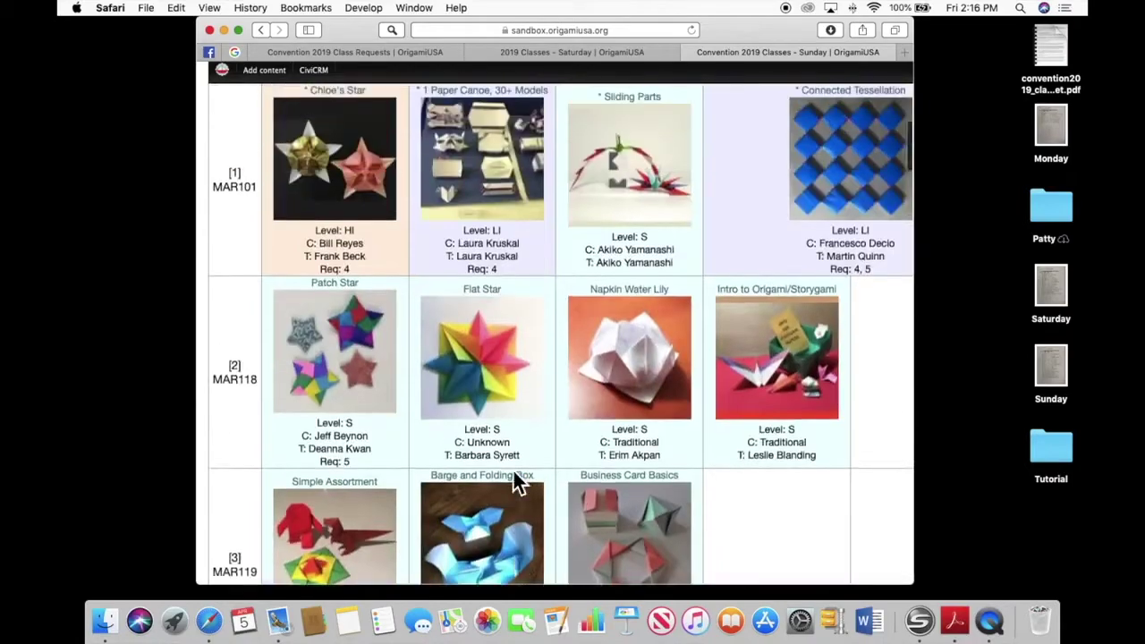
scroll(514, 479, "up", 10)
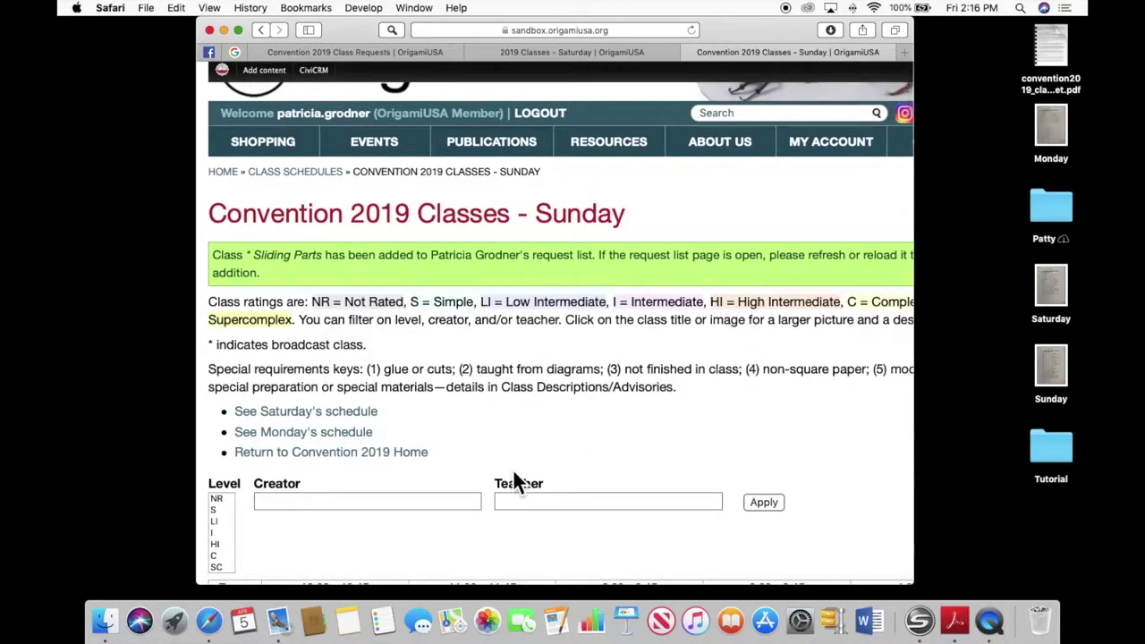
scroll(579, 481, "down", 8)
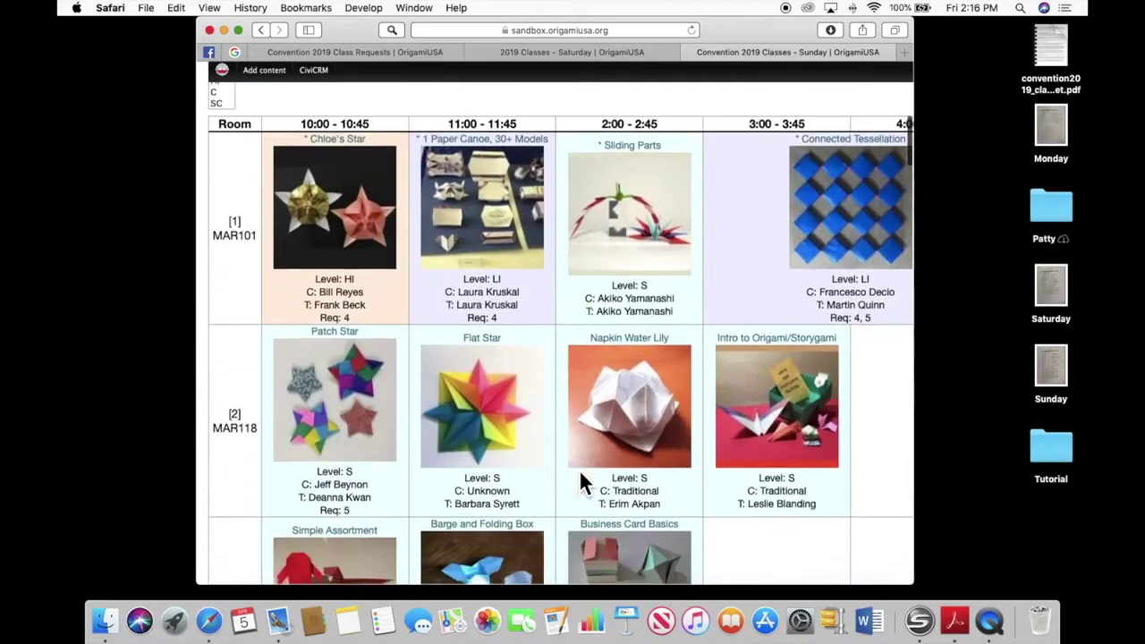
scroll(580, 473, "down", 9)
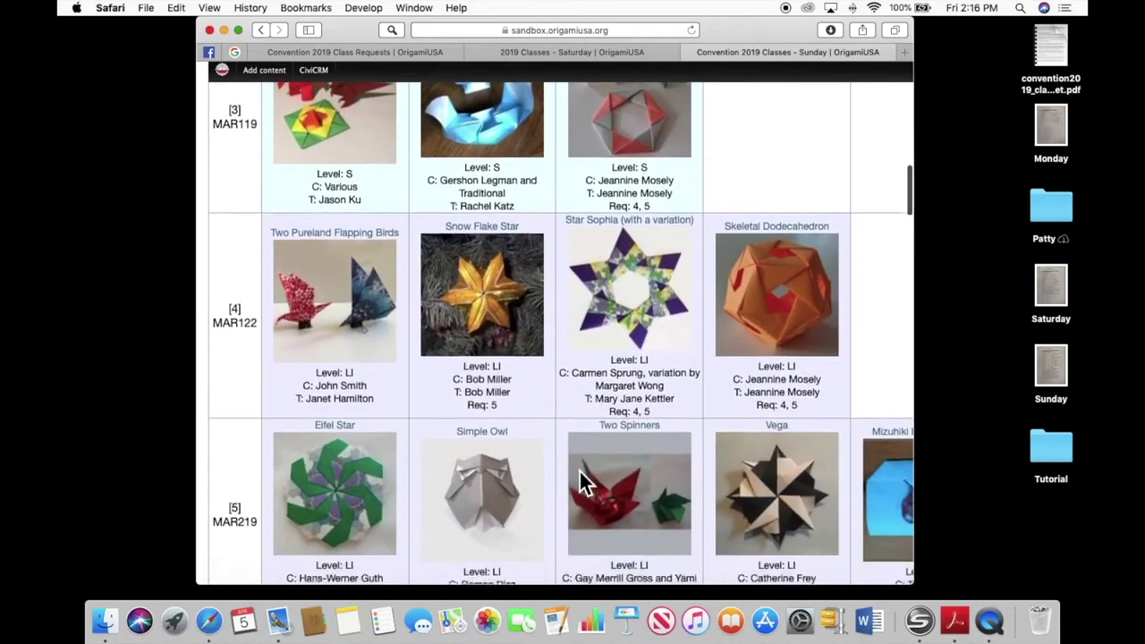
scroll(579, 469, "down", 4)
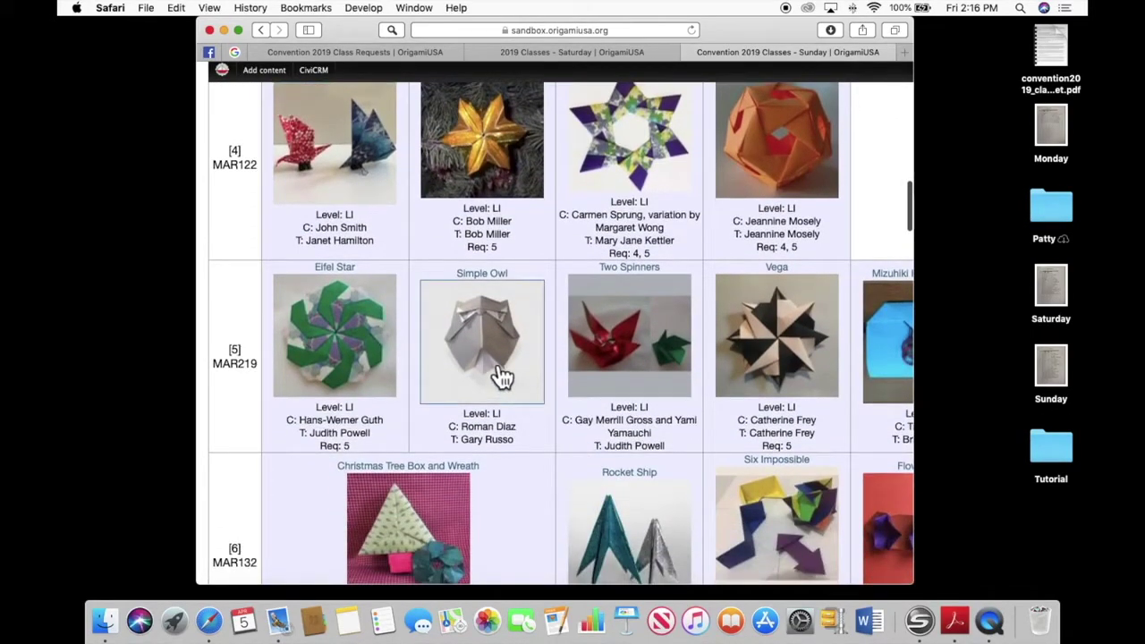
left_click(498, 369)
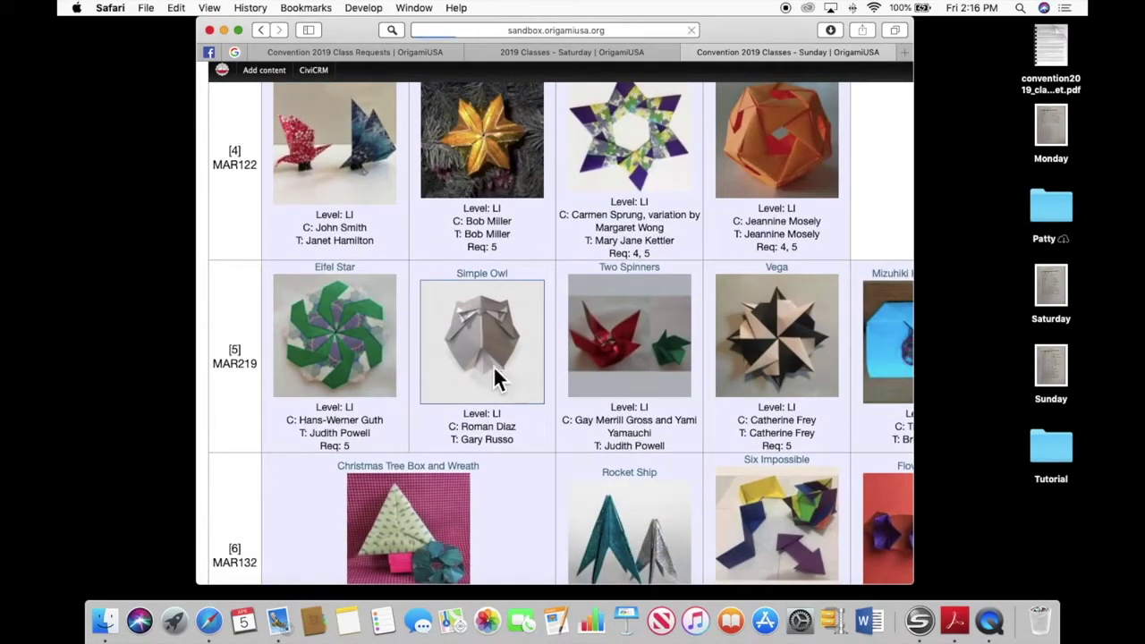
scroll(497, 368, "down", 5)
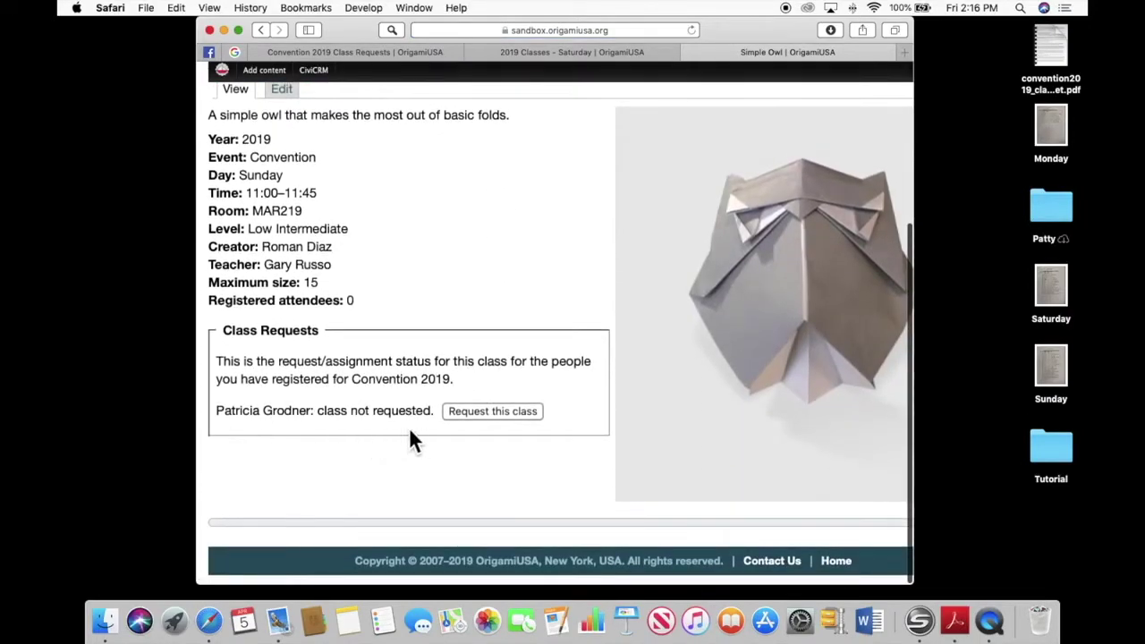
left_click(491, 414)
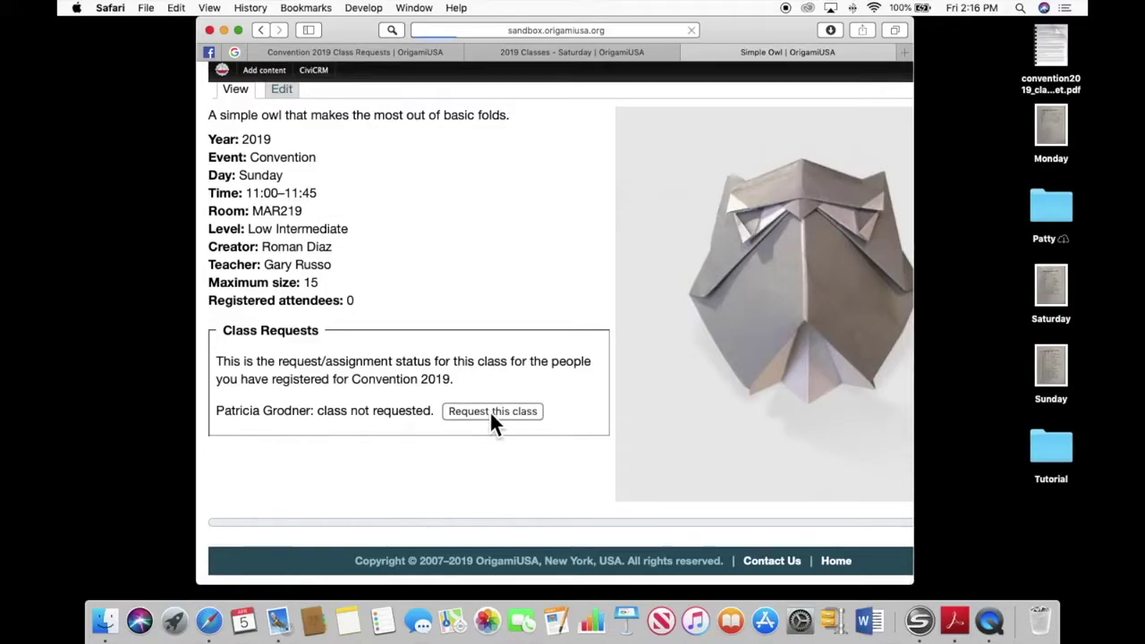
Return to the open Class Requests page and reload it to include the newly requested Sunday classes.
scroll(489, 423, "down", 5)
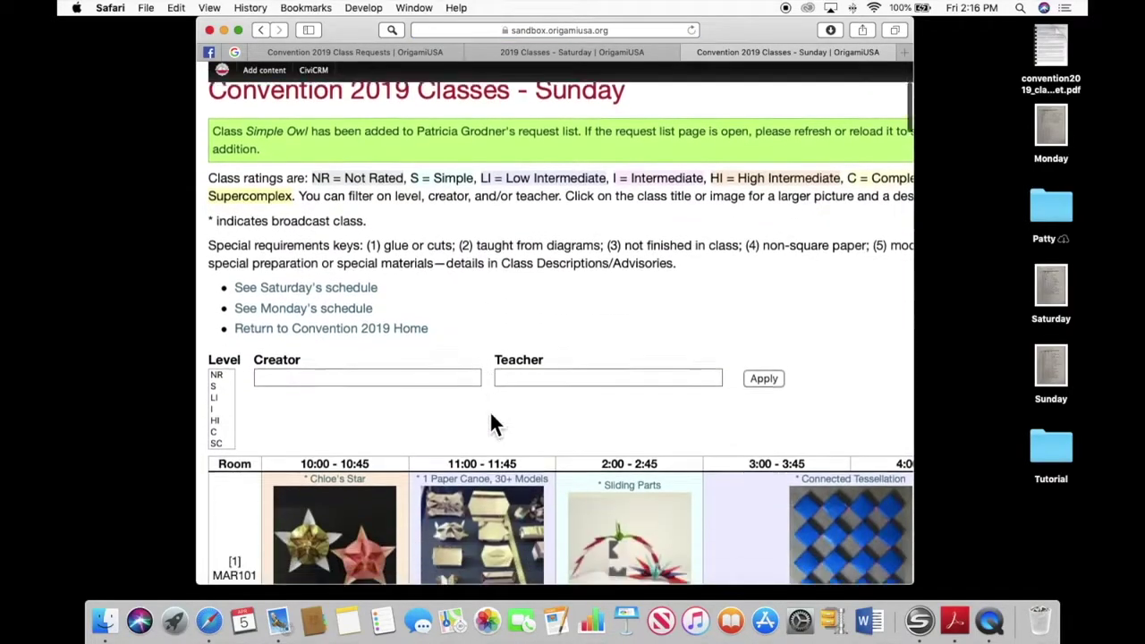
scroll(491, 419, "down", 10)
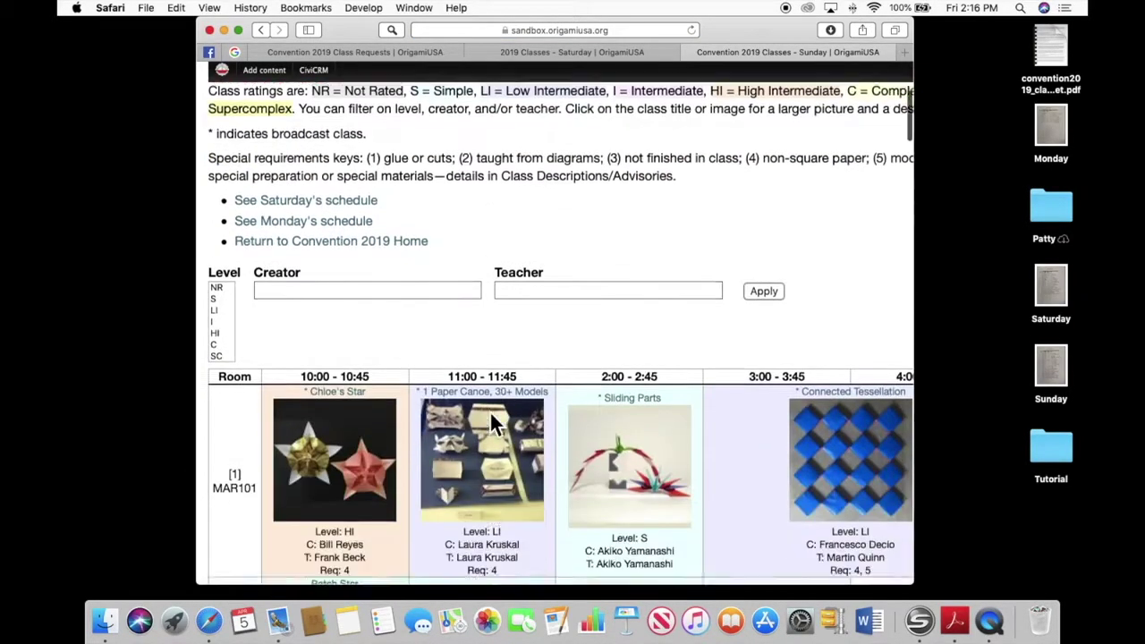
scroll(492, 419, "up", 10)
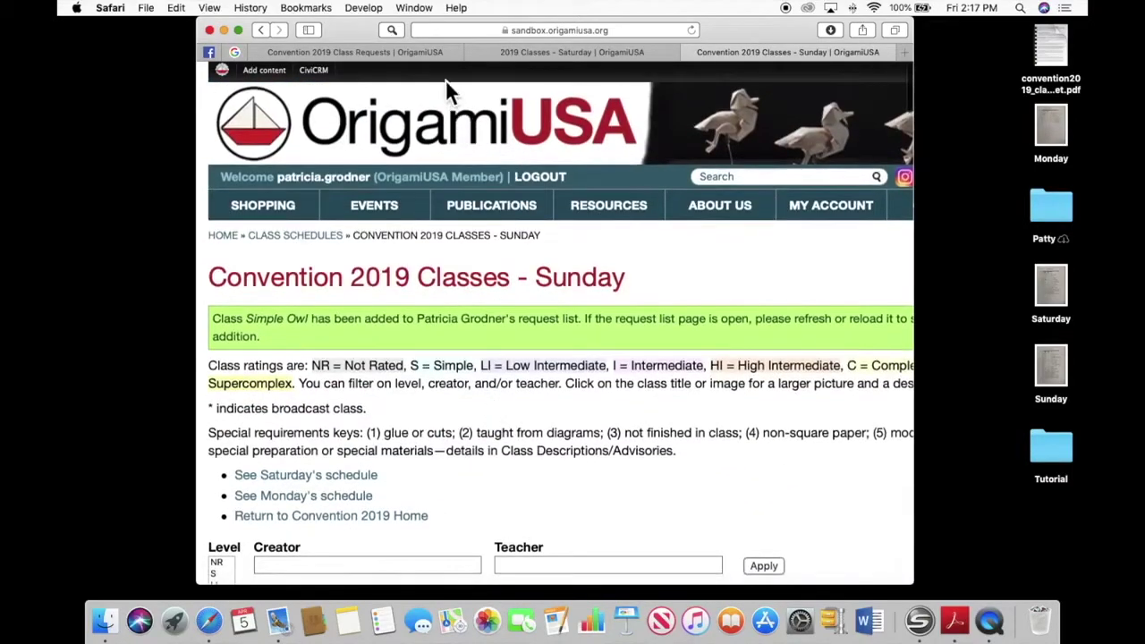
left_click(423, 56)
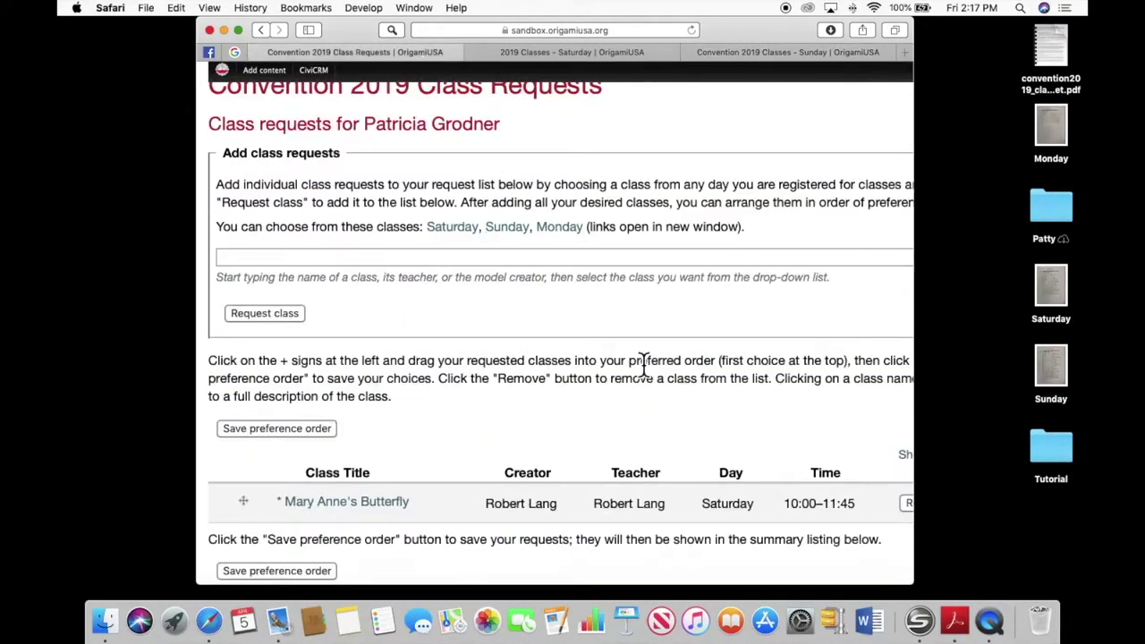
scroll(636, 357, "up", 5)
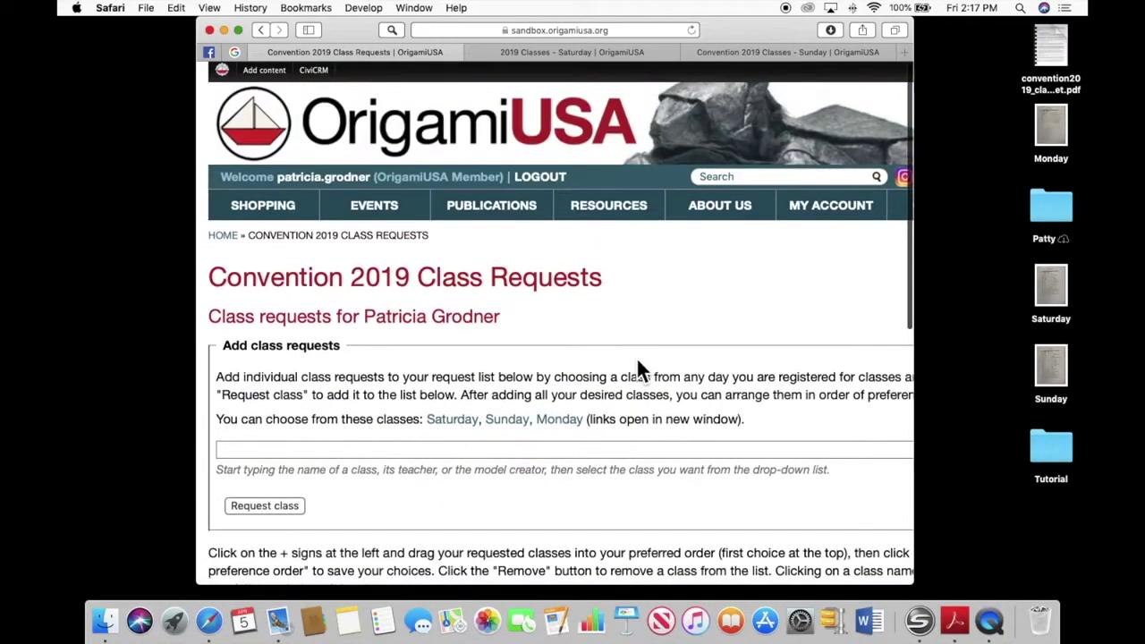
left_click(692, 32)
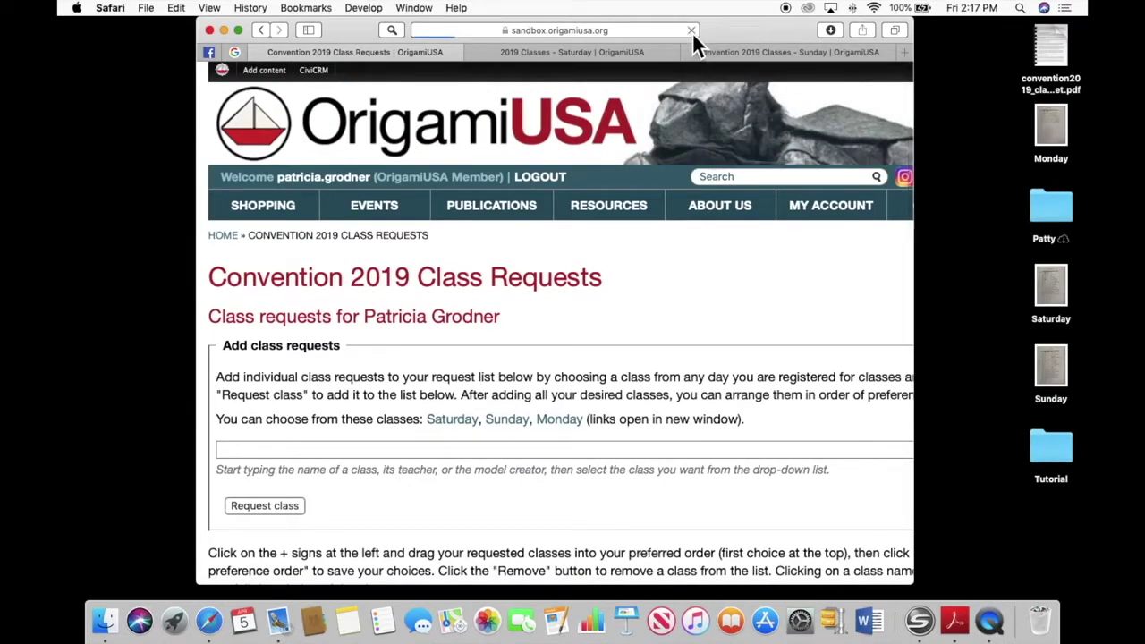
Examine the requested classes in the preference list and compare them with the Saturday and Sunday request summaries.
scroll(703, 380, "down", 5)
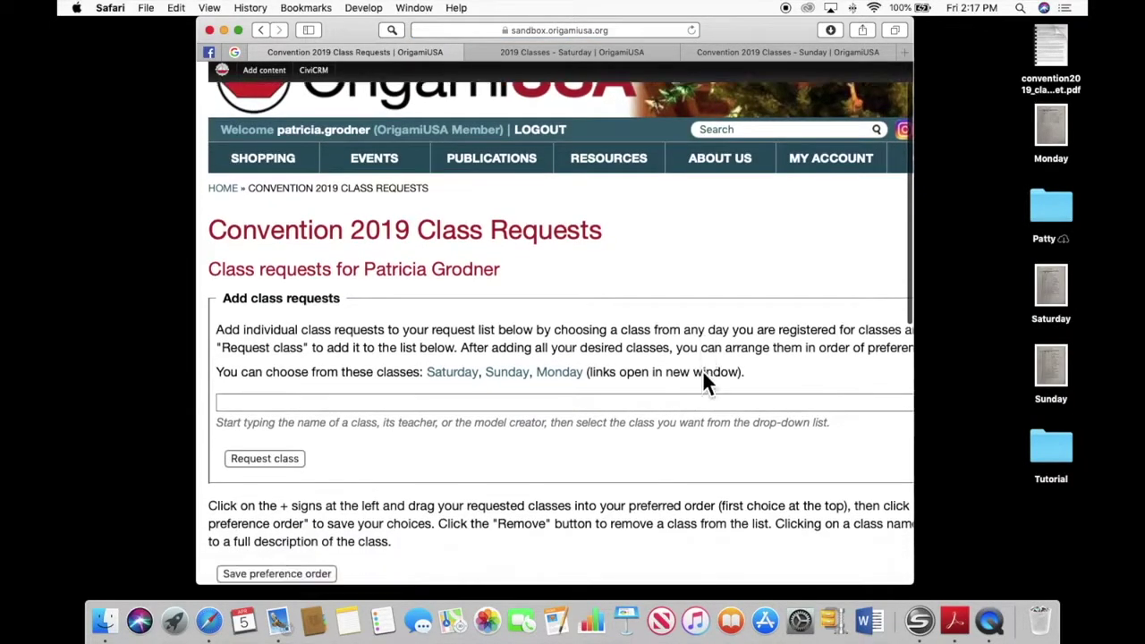
scroll(703, 383, "down", 3)
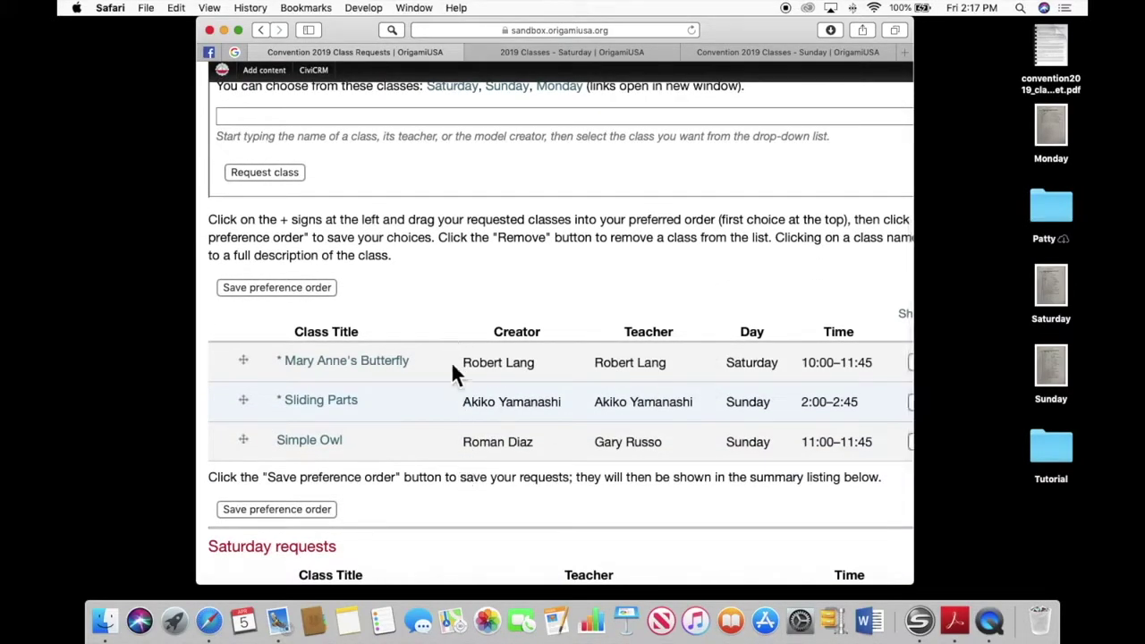
scroll(456, 465, "down", 4)
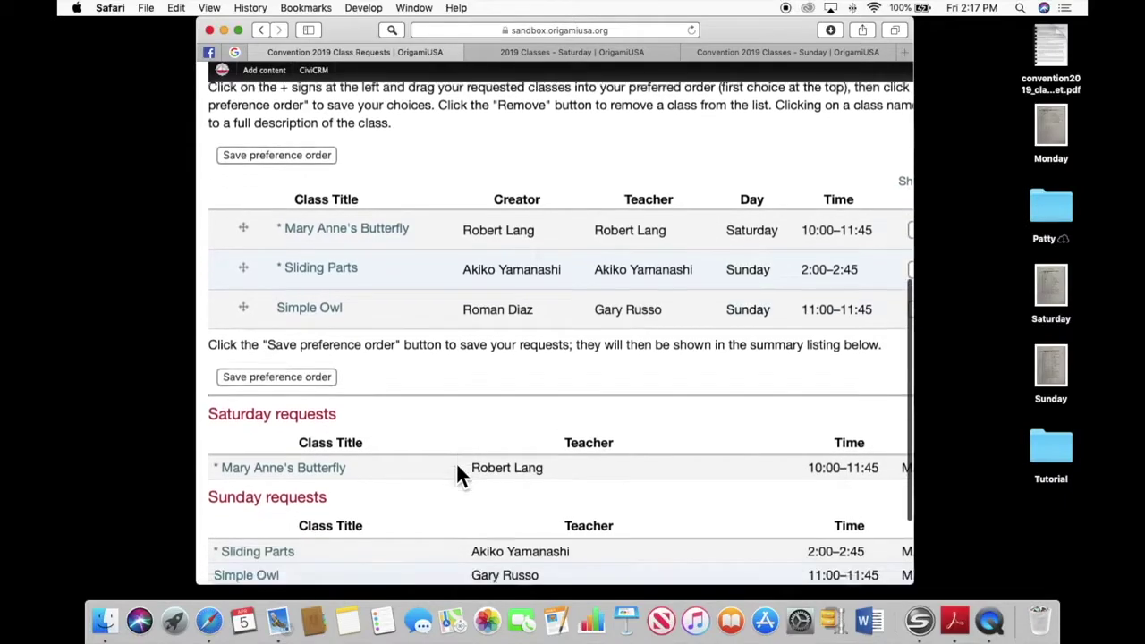
scroll(455, 462, "down", 1)
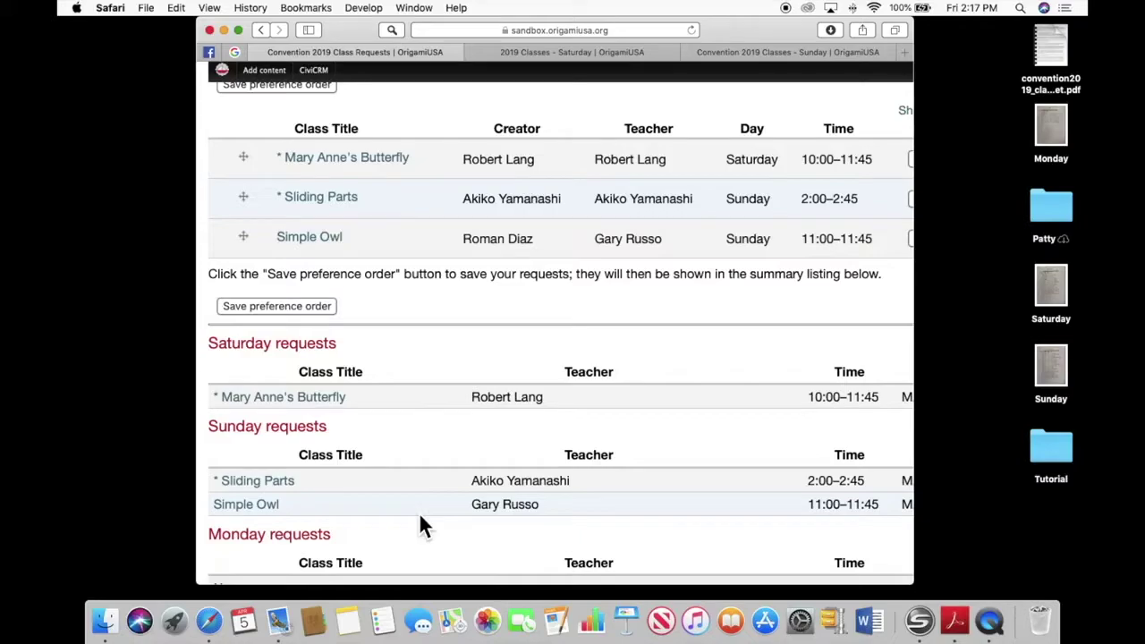
scroll(418, 527, "up", 2)
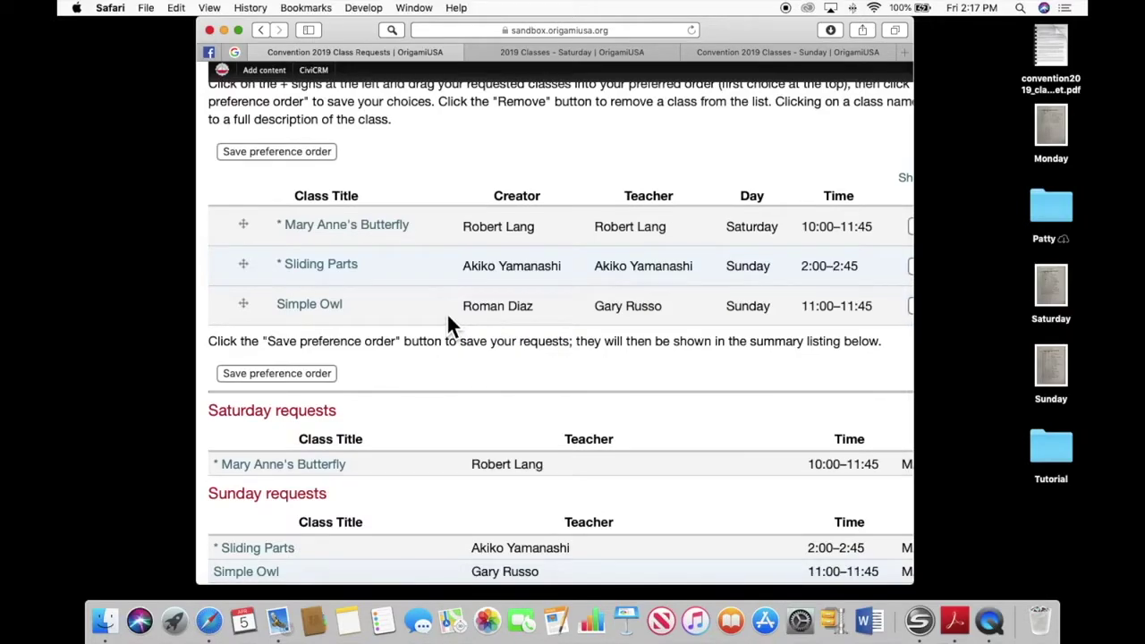
Open the Saturday class schedule from the class request form.
right_click(992, 627)
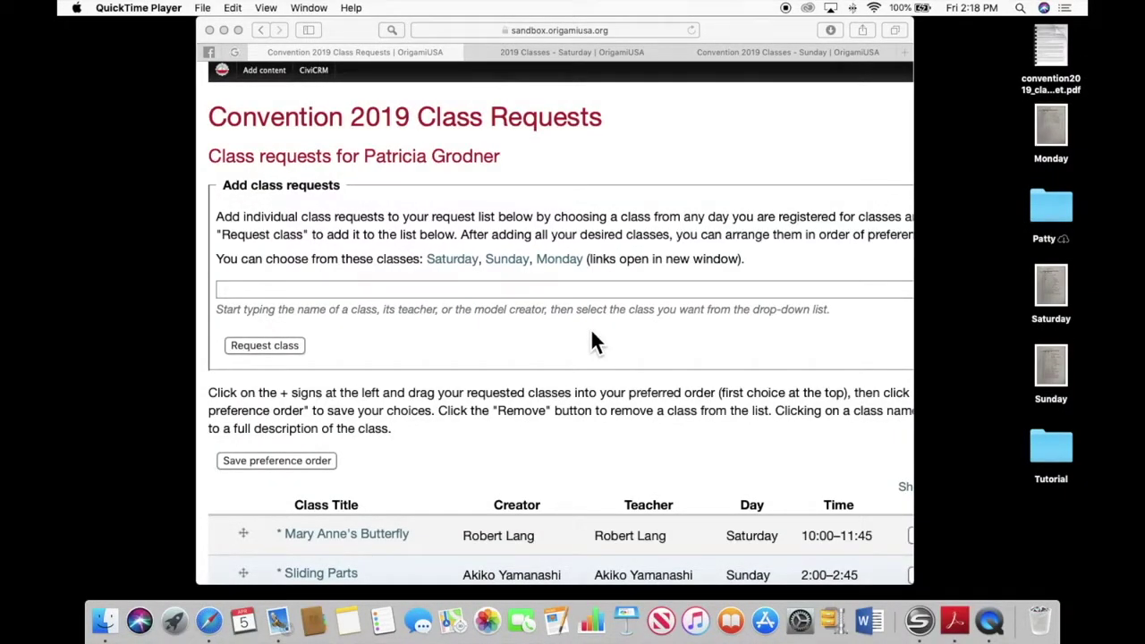
left_click(471, 269)
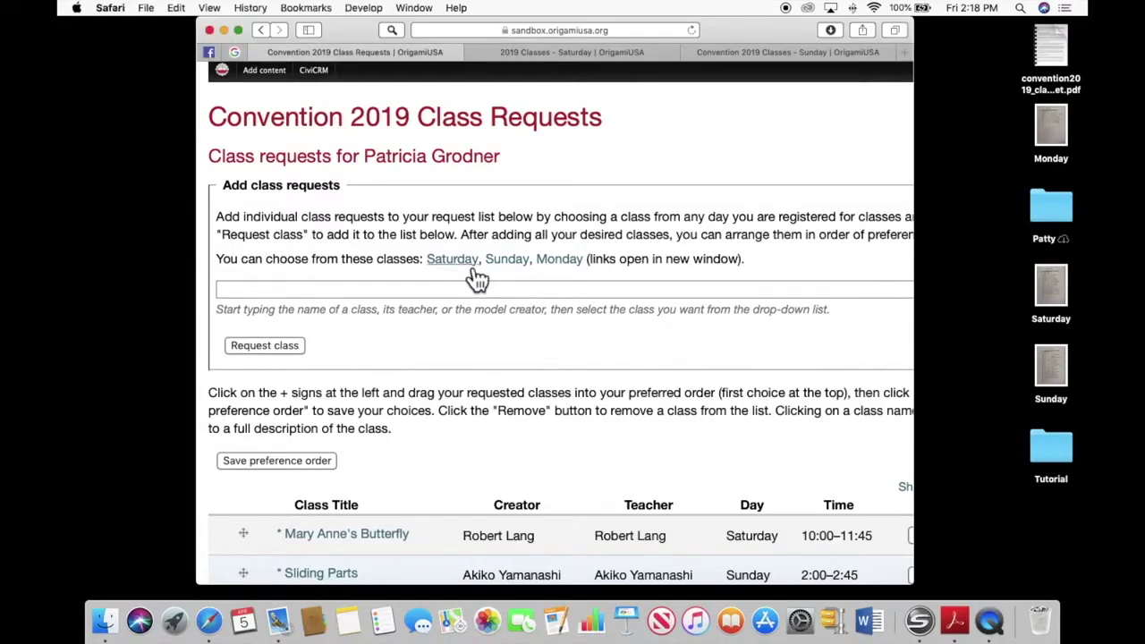
left_click(471, 261)
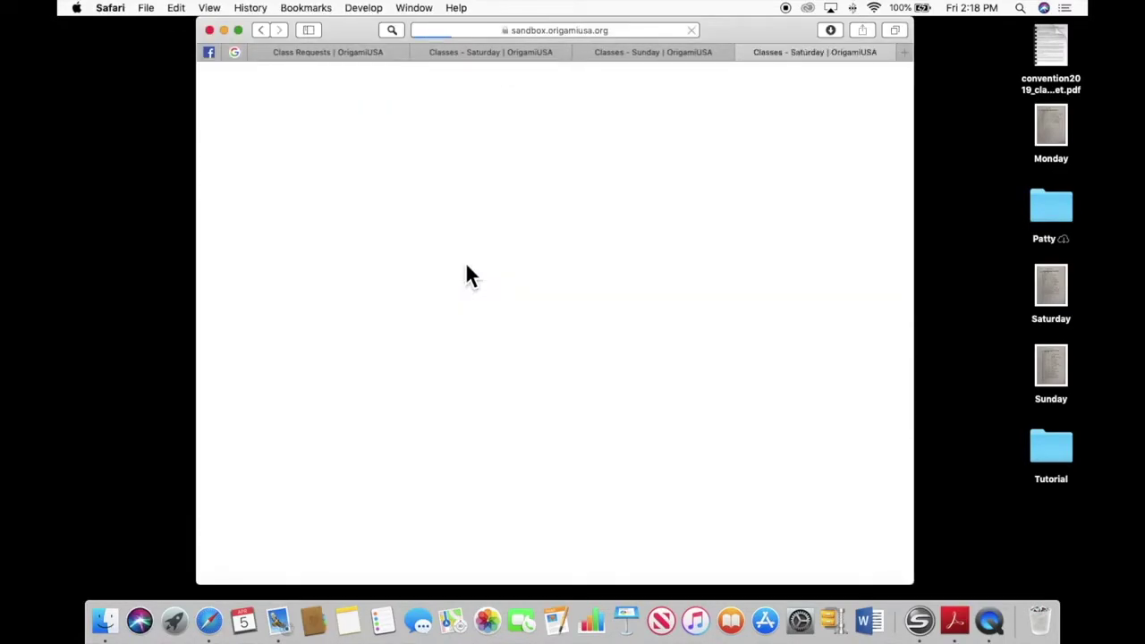
Open the Mary Anne's Butterfly class description from the Saturday schedule and check its class request status.
scroll(507, 438, "down", 3)
scroll(507, 438, "down", 5)
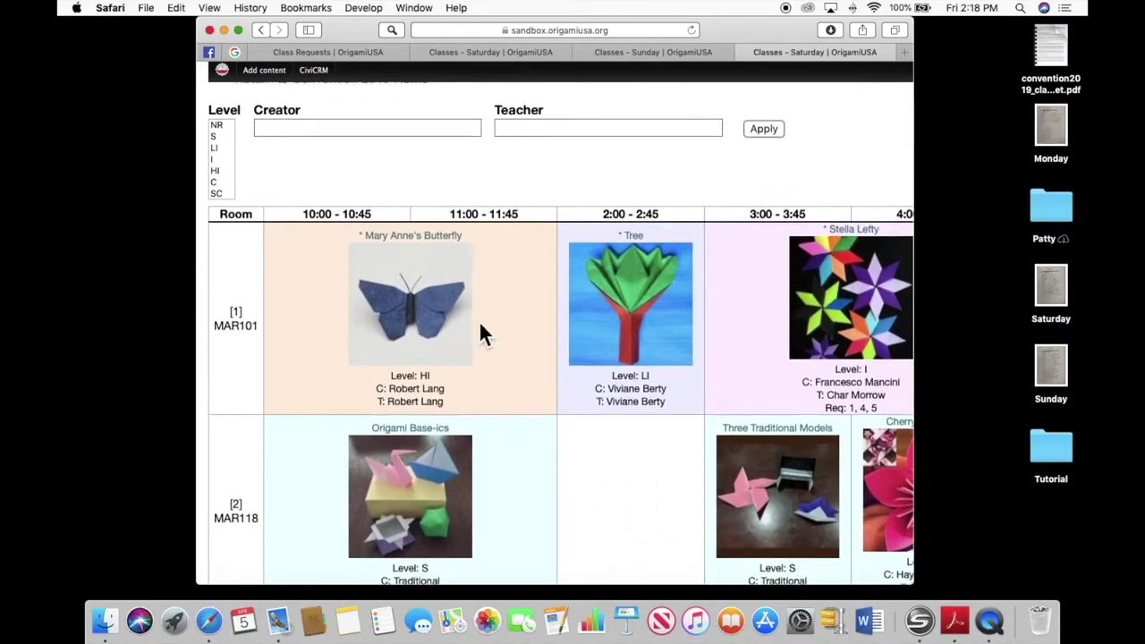
scroll(524, 472, "down", 4)
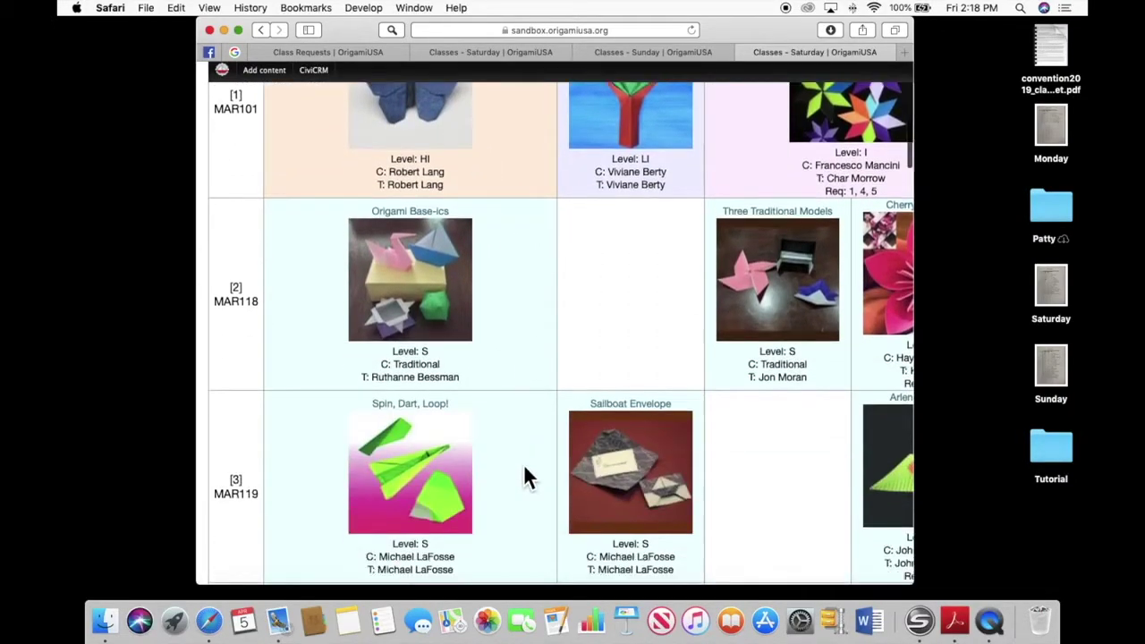
scroll(525, 477, "up", 2)
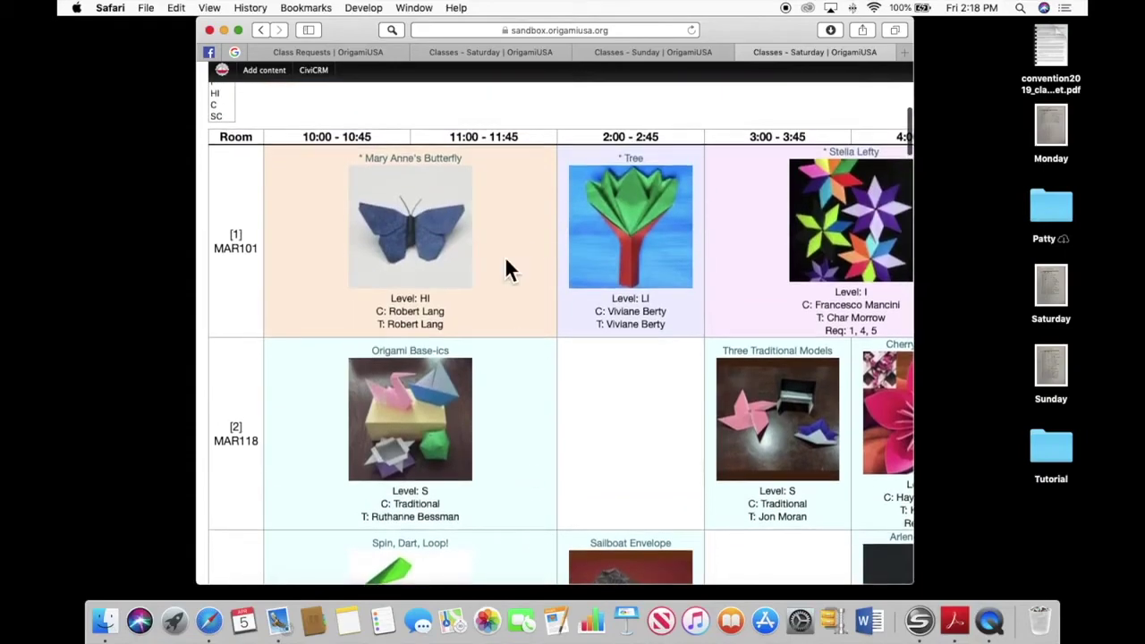
left_click(457, 237)
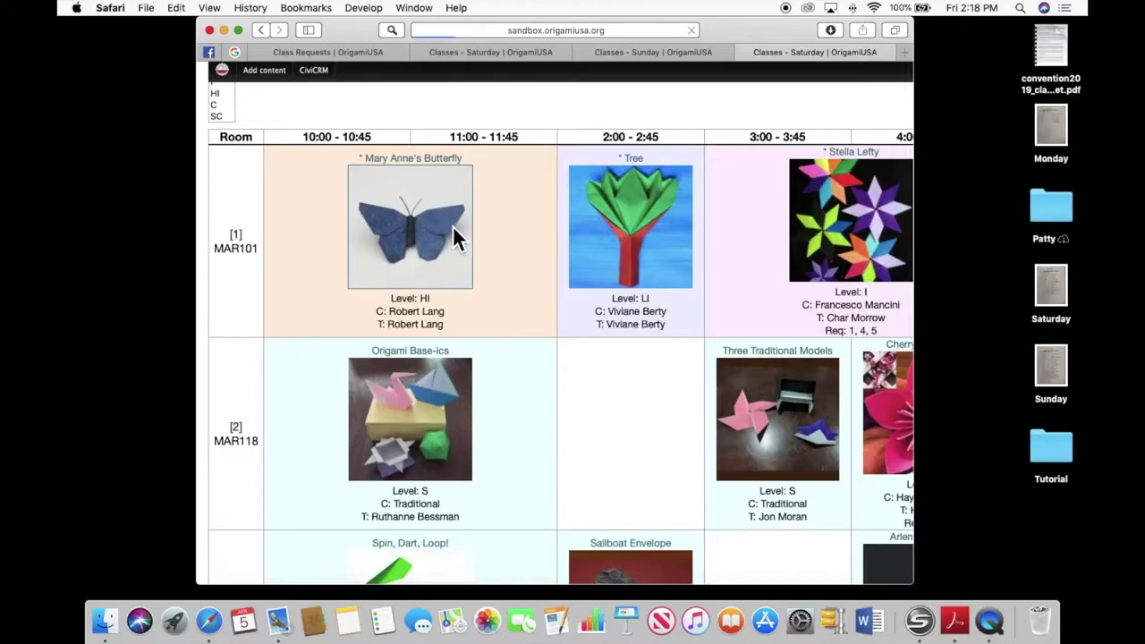
scroll(527, 409, "down", 5)
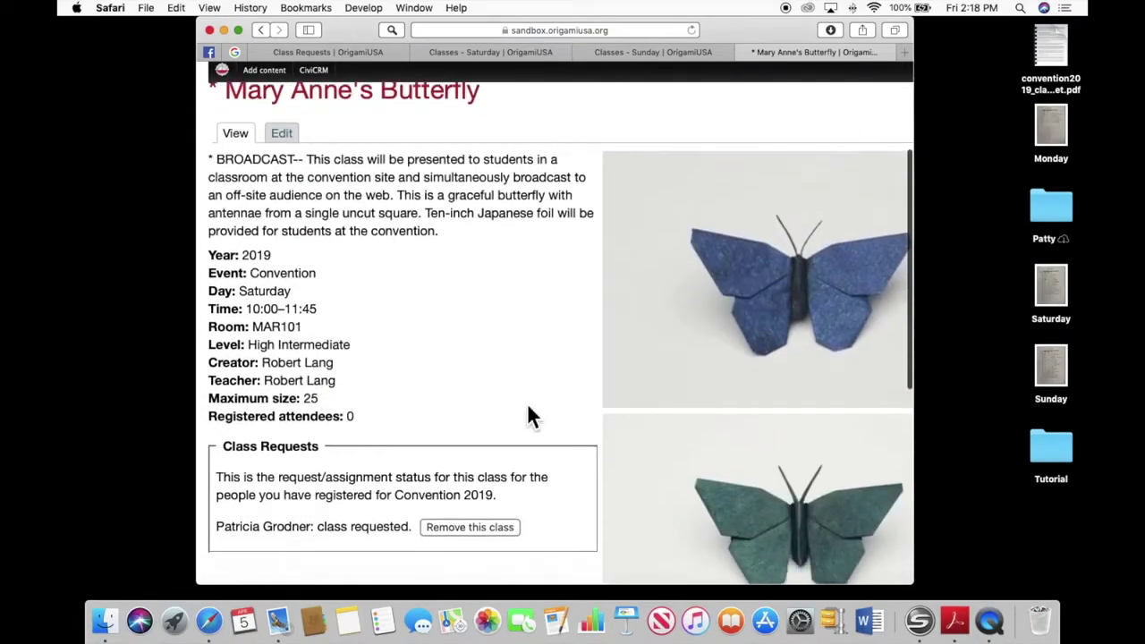
Remove the Mary Anne's Butterfly class from the attendee's requests using its class description page.
scroll(527, 414, "down", 1)
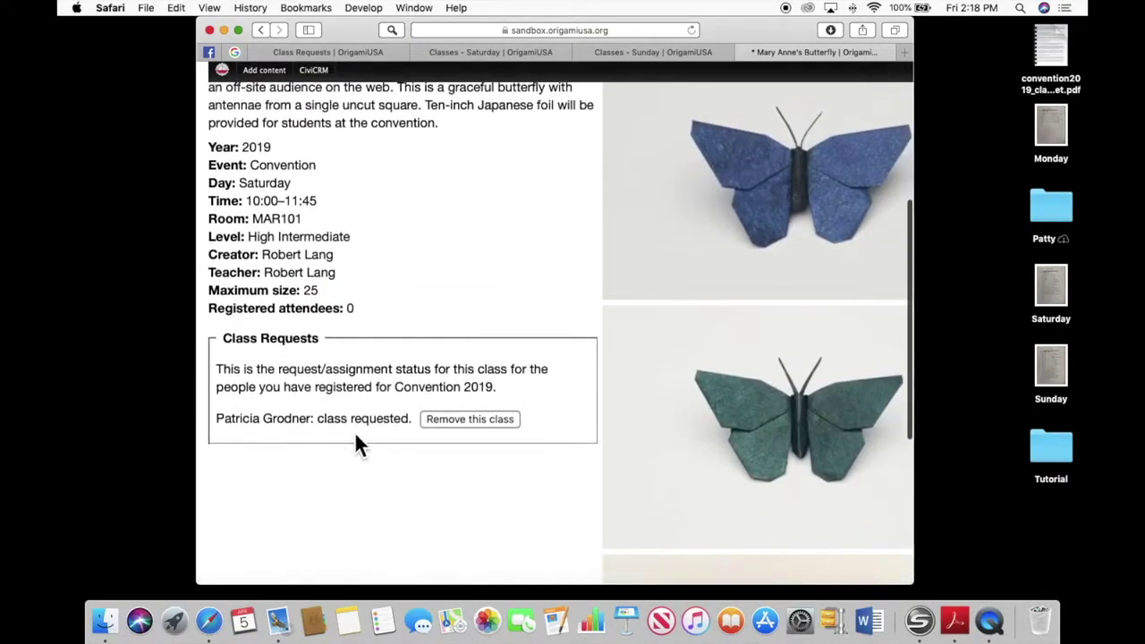
left_click(498, 424)
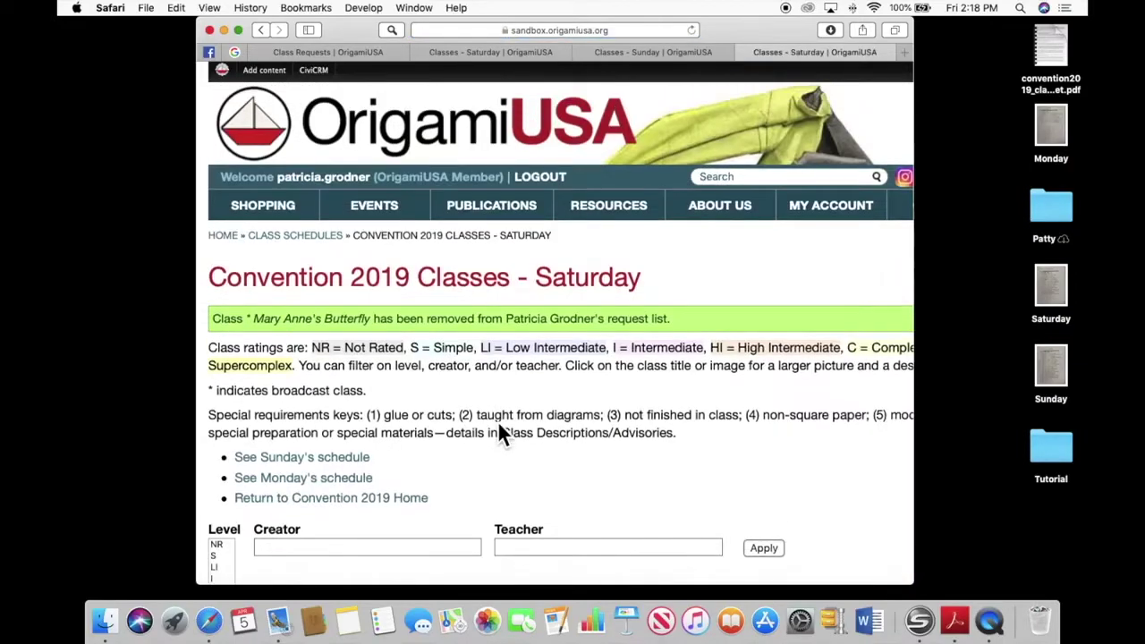
Look over the Saturday class schedule, including its morning and afternoon classes and the removal notice.
scroll(499, 429, "down", 10)
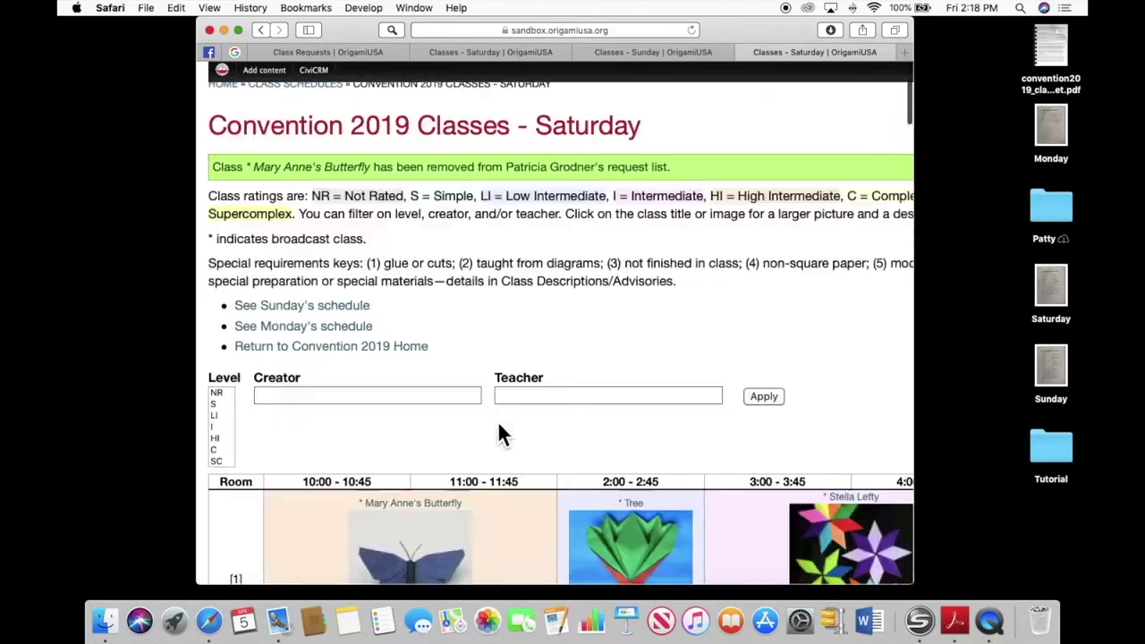
scroll(499, 433, "down", 5)
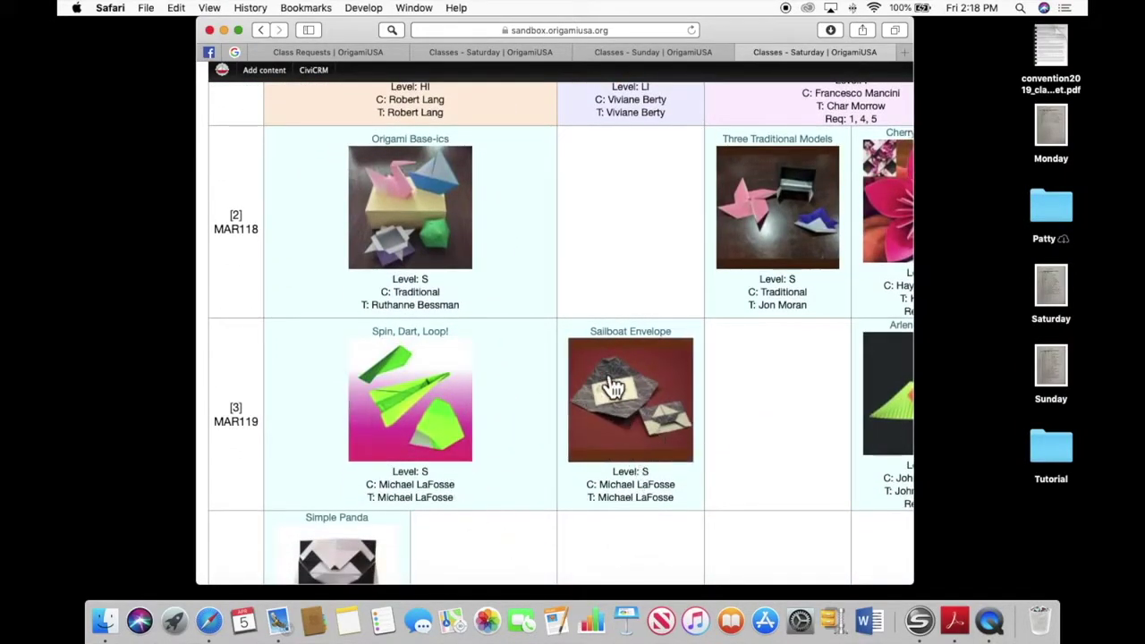
scroll(600, 327, "up", 5)
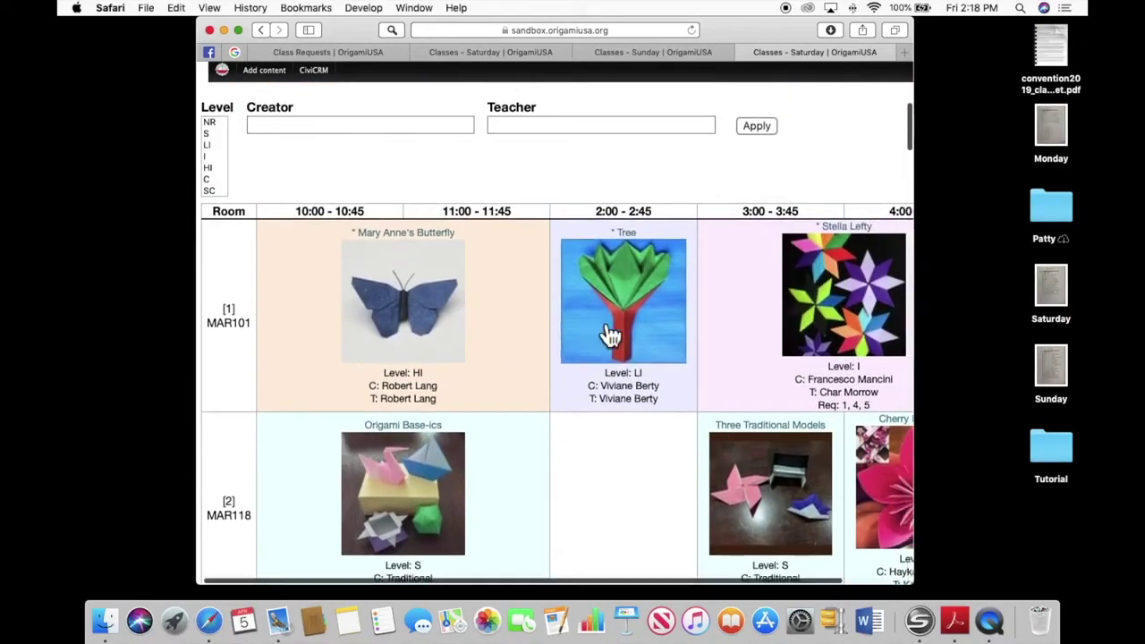
scroll(604, 331, "right", 2)
scroll(609, 336, "down", 3)
scroll(609, 336, "left", 1)
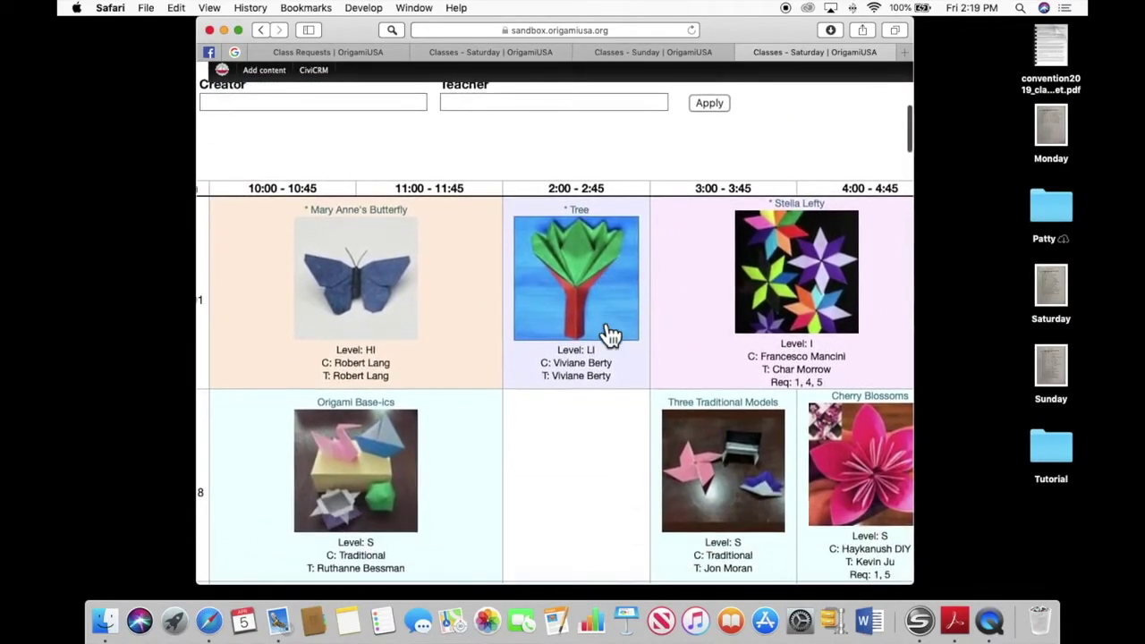
scroll(609, 336, "up", 5)
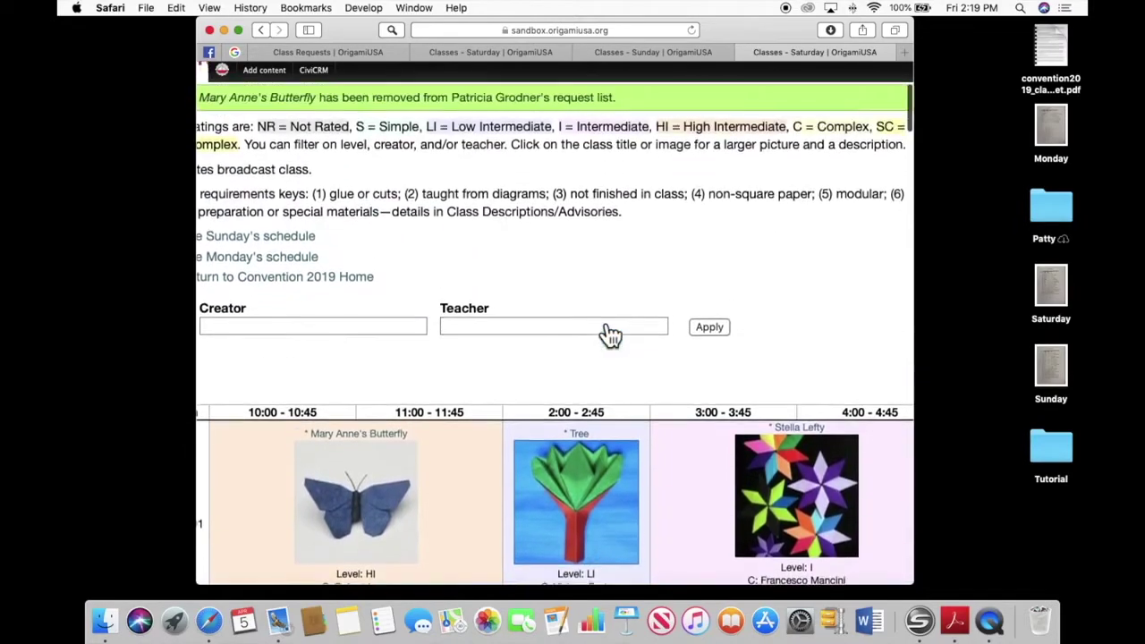
scroll(599, 331, "left", 2)
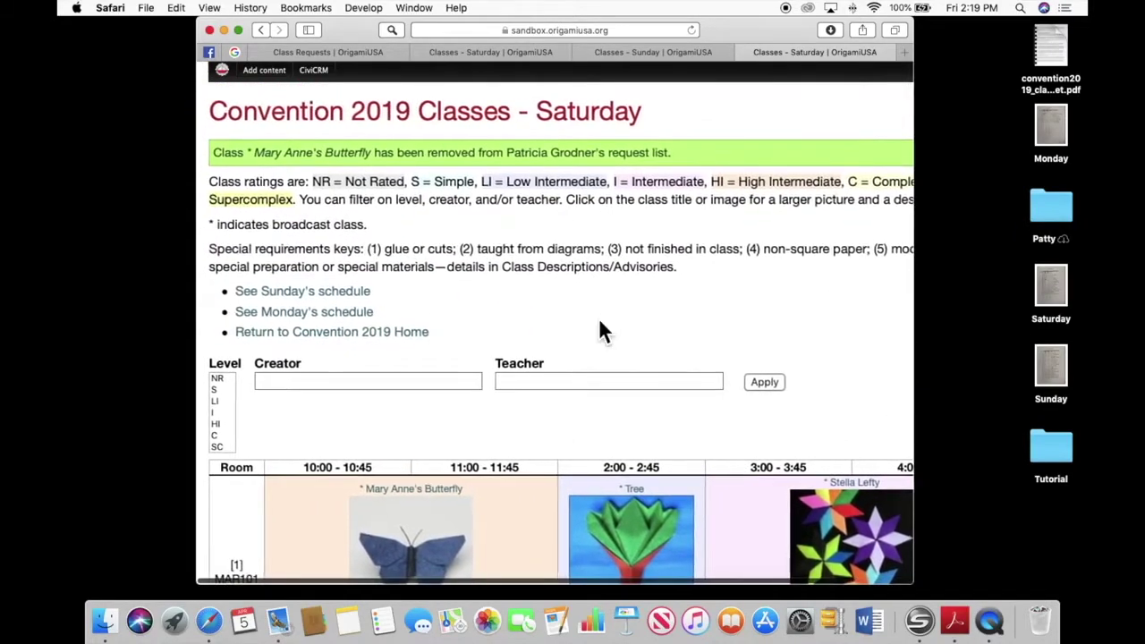
Return to the open Class Requests page and reload it to reflect the removed Mary Anne's Butterfly class.
left_click(347, 50)
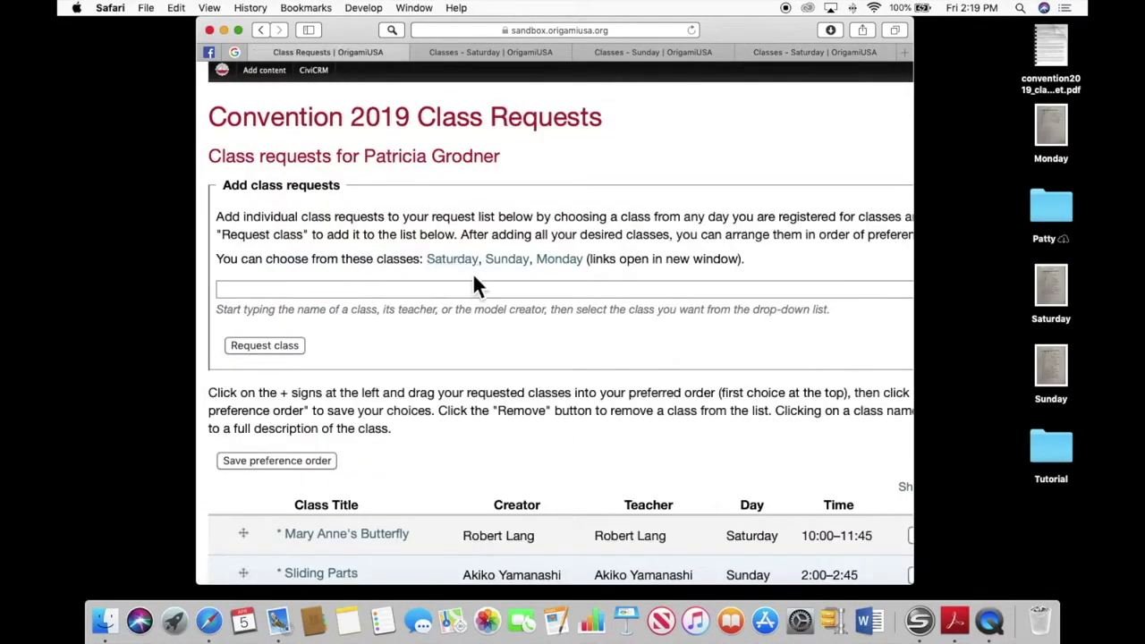
scroll(473, 277, "down", 10)
scroll(475, 277, "up", 10)
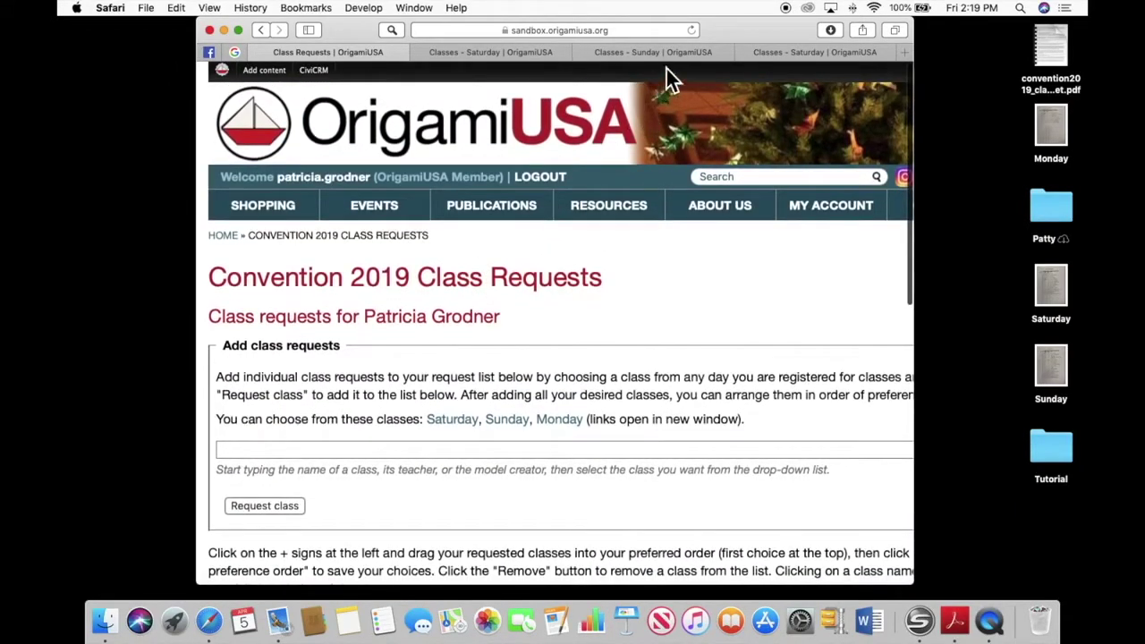
left_click(693, 30)
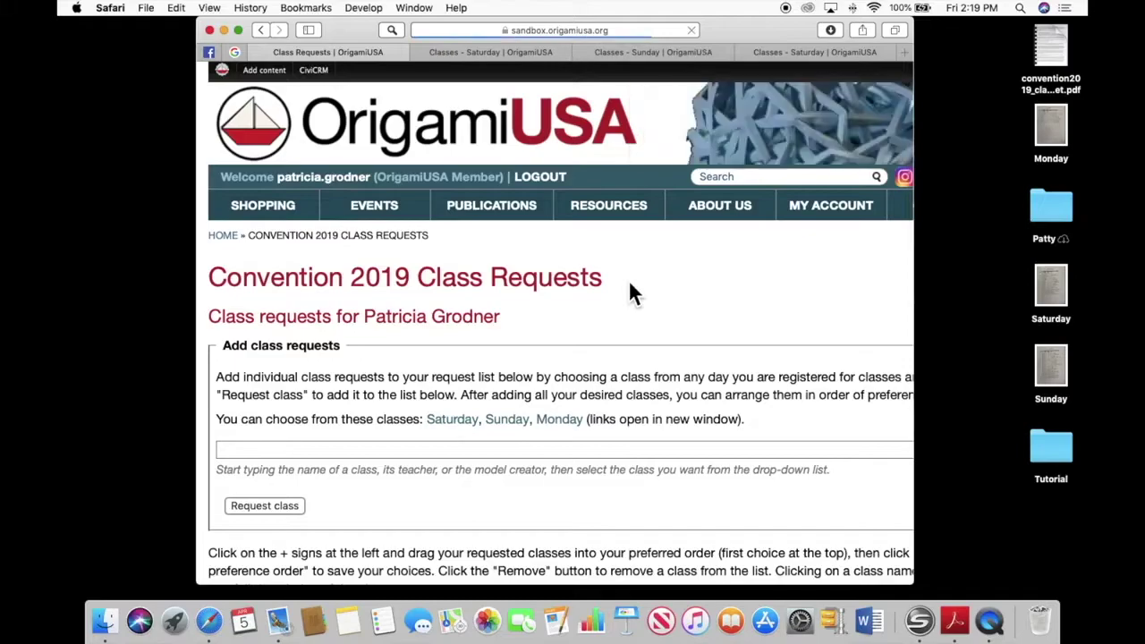
scroll(623, 417, "down", 3)
scroll(623, 411, "down", 5)
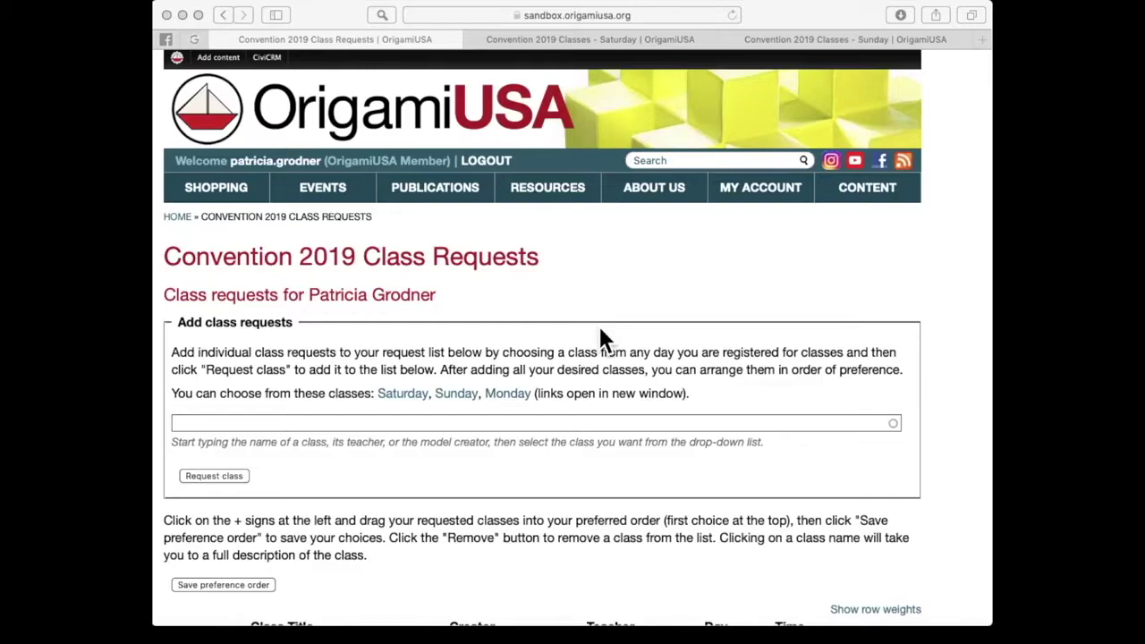
Examine the requested classes in the preference list at an enlarged page size.
scroll(601, 336, "down", 4)
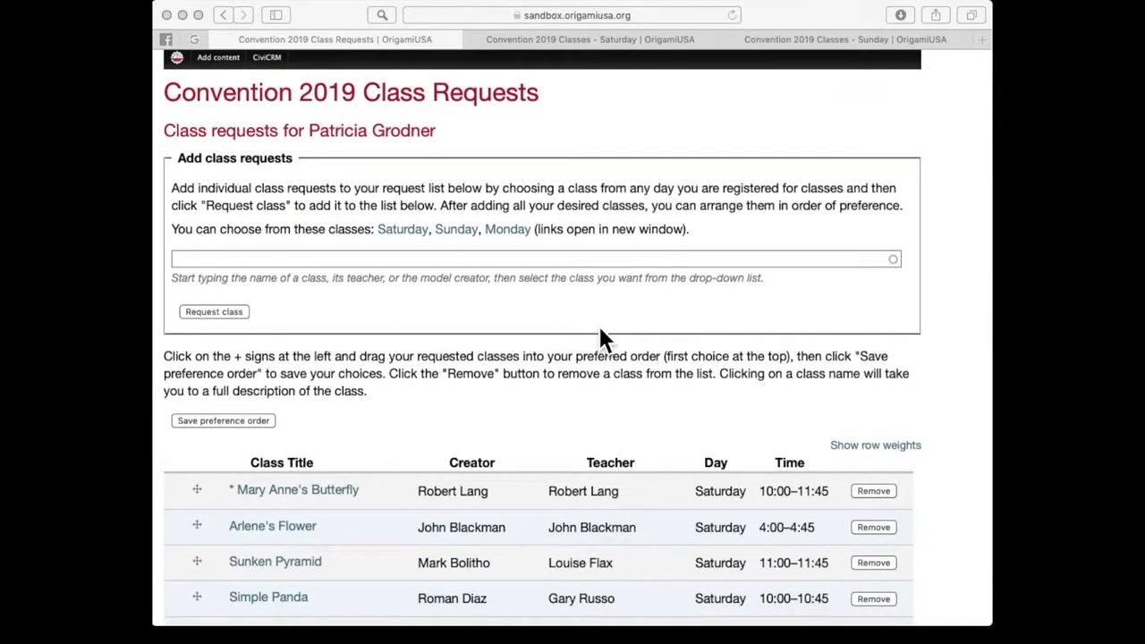
scroll(602, 336, "down", 6)
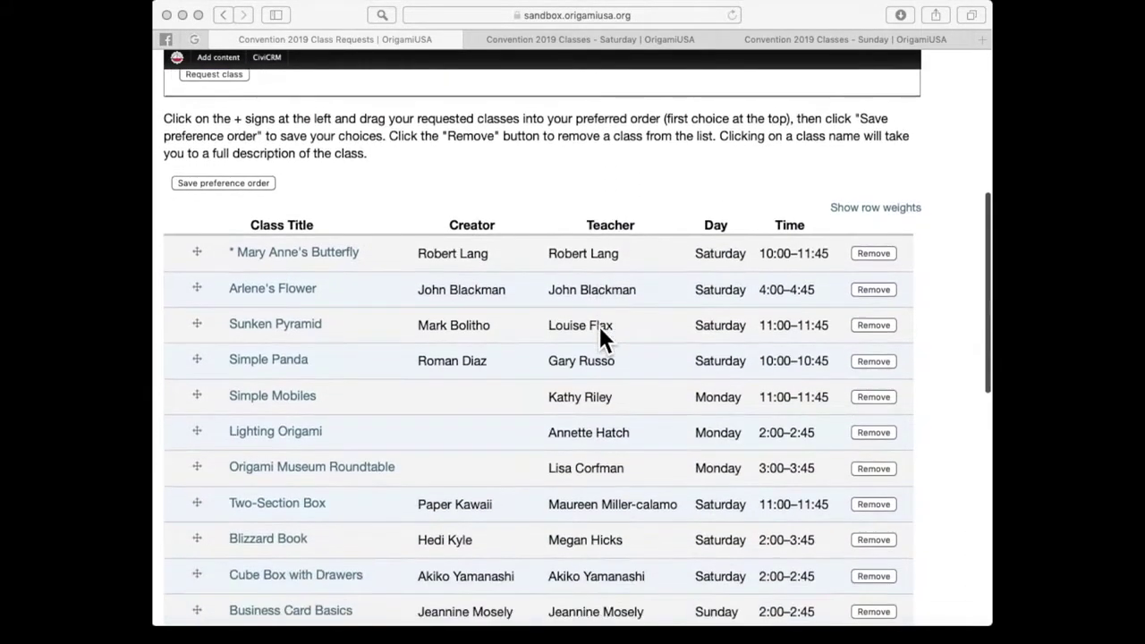
scroll(599, 329, "down", 1)
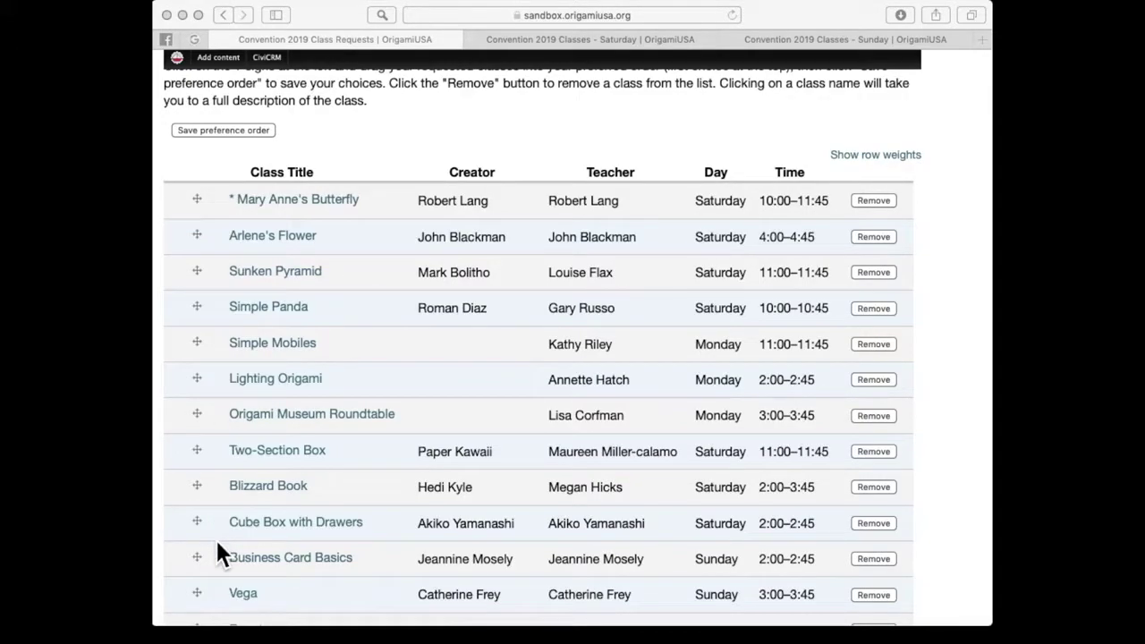
left_click(552, 154)
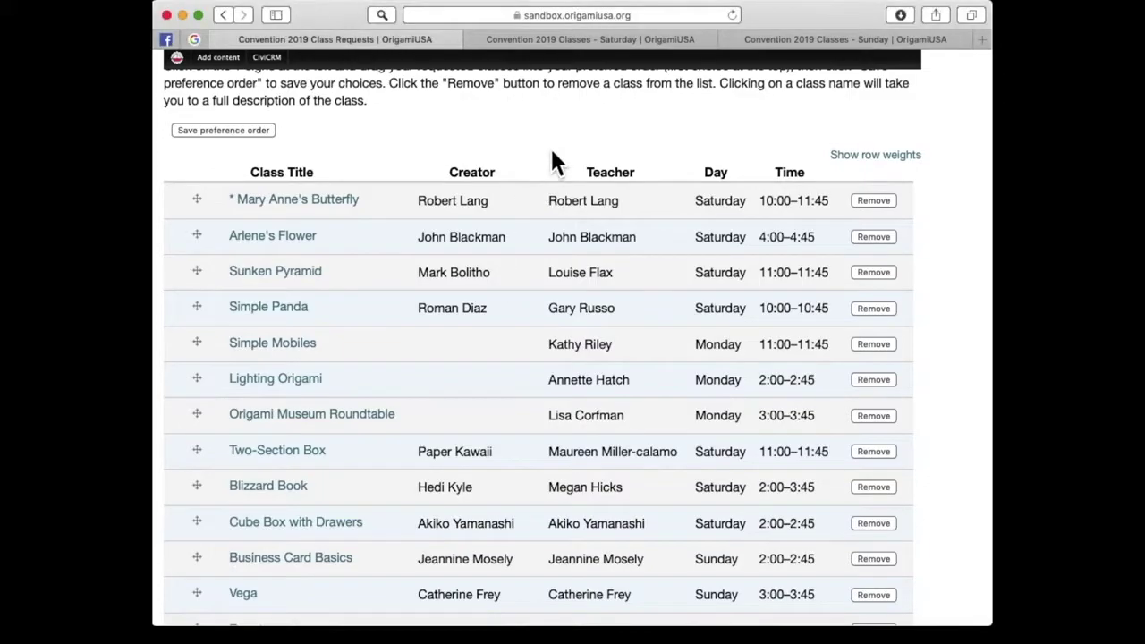
key("super+equal")
key("super+equal")
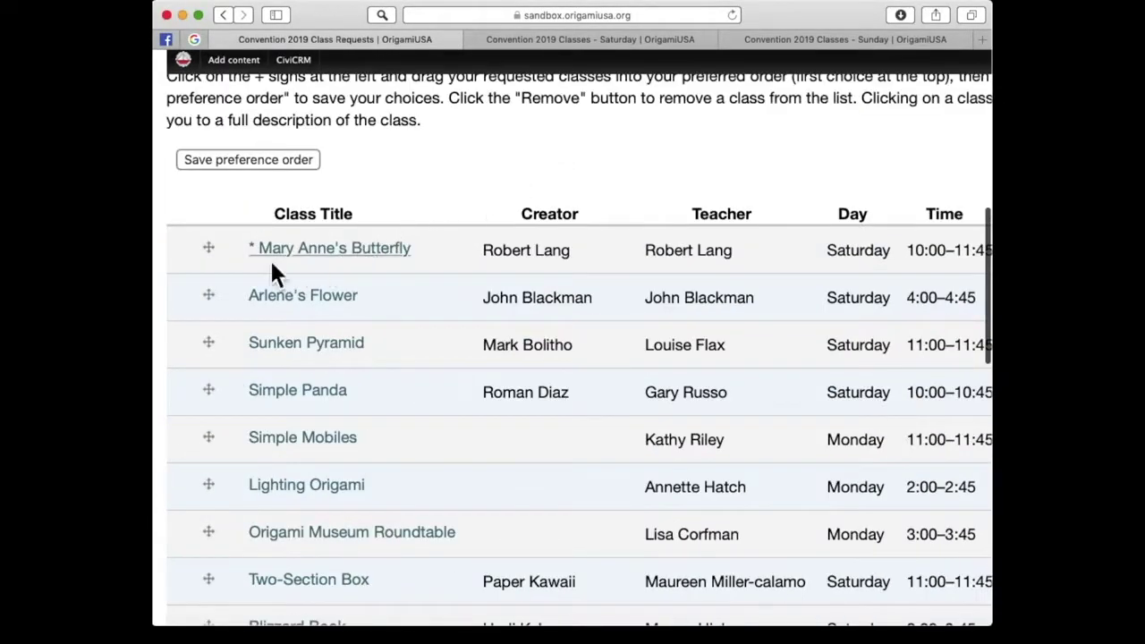
Compare the preference list with the Saturday, Sunday and Monday request summaries below it.
scroll(419, 195, "down", 10)
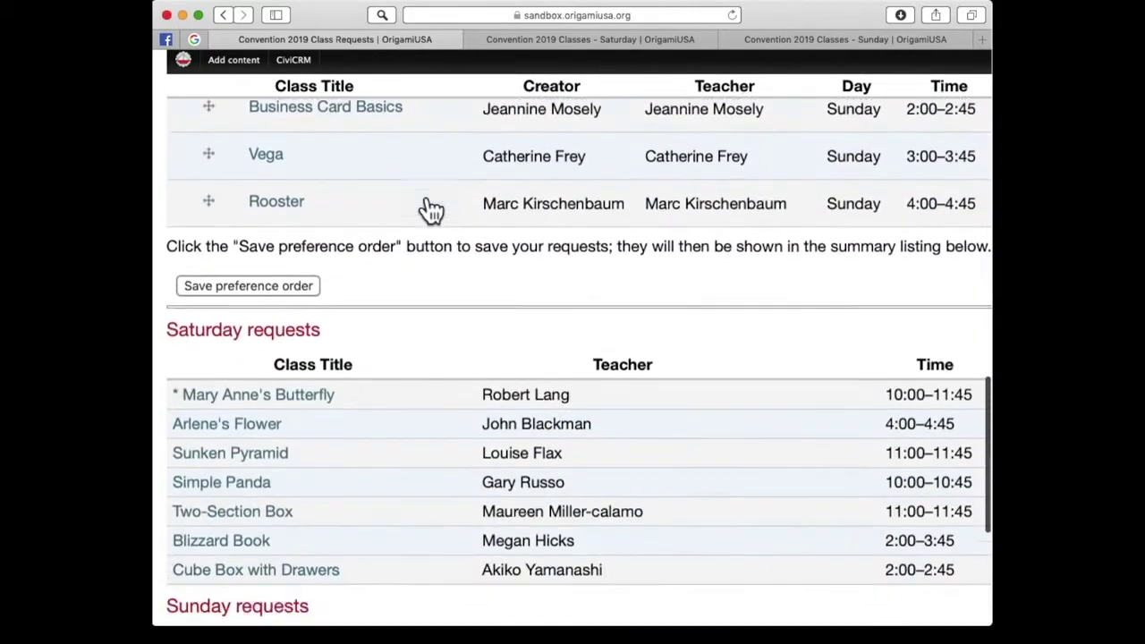
scroll(429, 210, "down", 5)
scroll(424, 206, "up", 3)
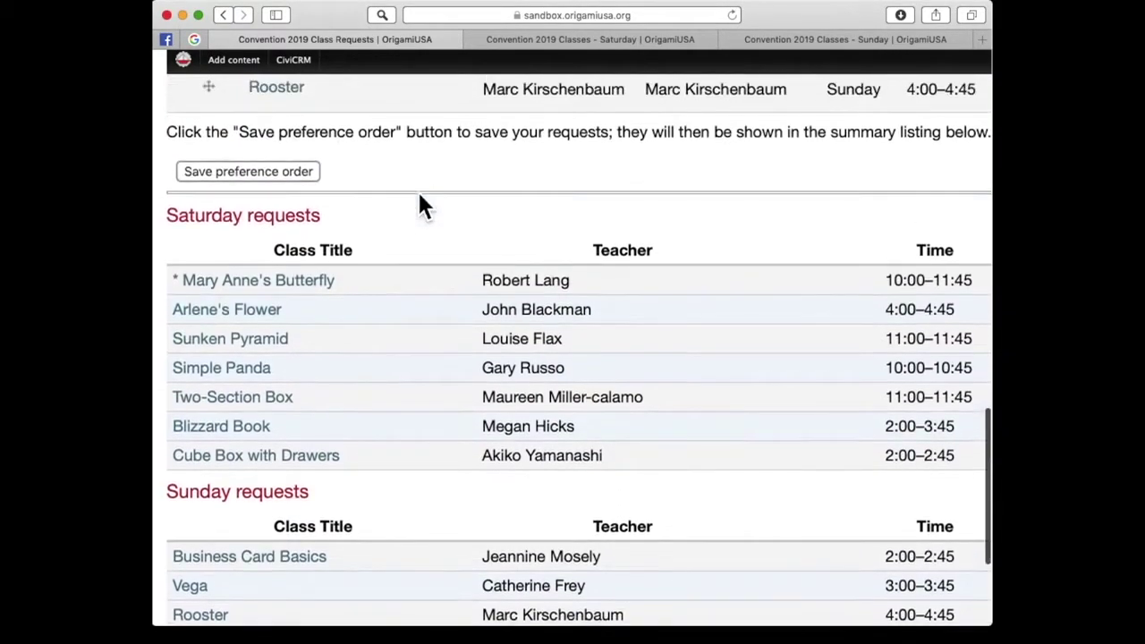
key("super+minus")
key("super+minus")
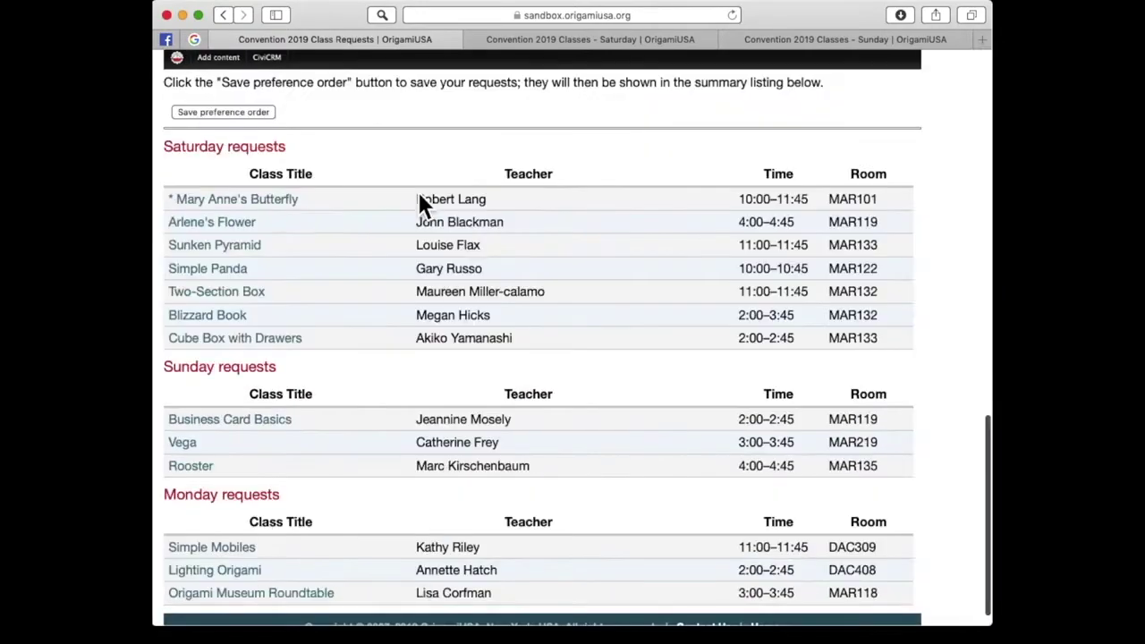
scroll(418, 195, "down", 1)
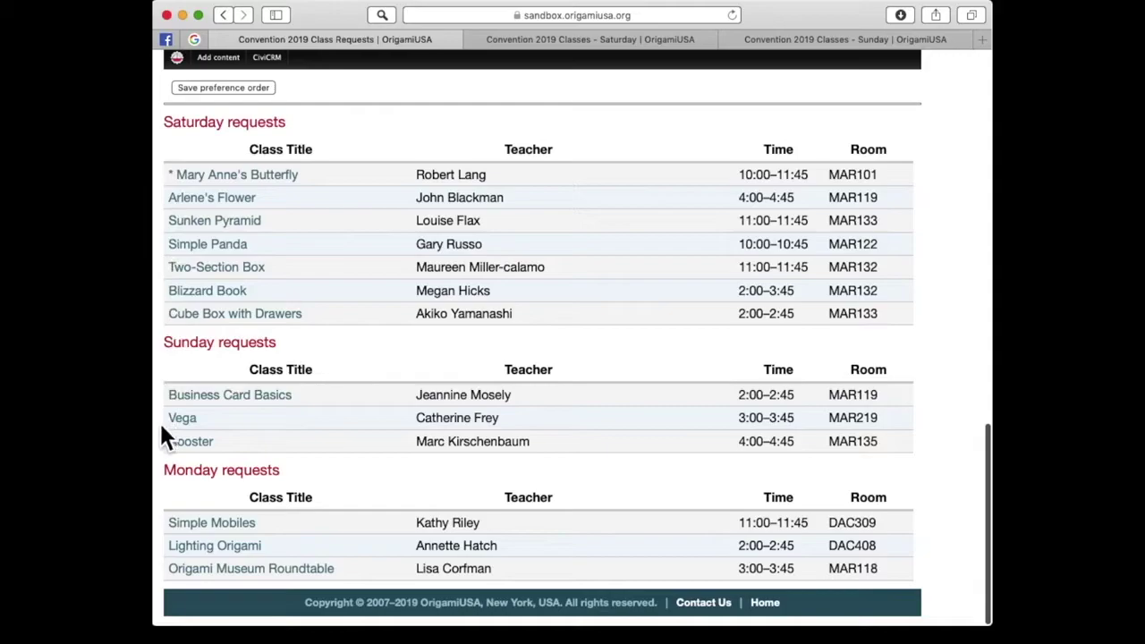
scroll(247, 386, "up", 5)
scroll(248, 394, "up", 3)
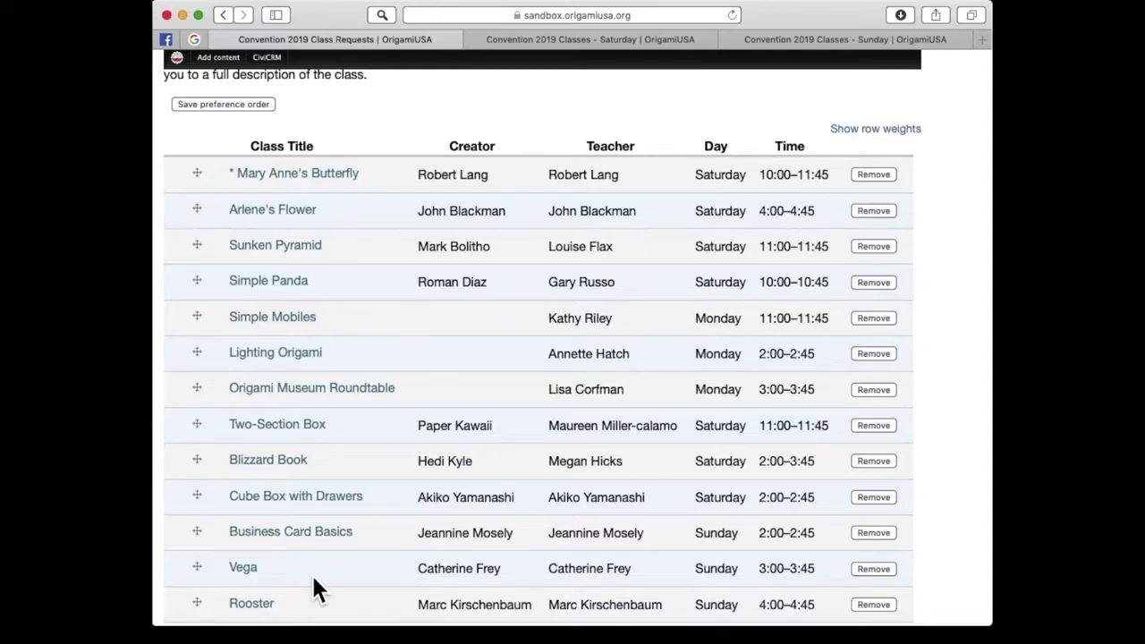
scroll(314, 586, "down", 5)
scroll(313, 586, "up", 6)
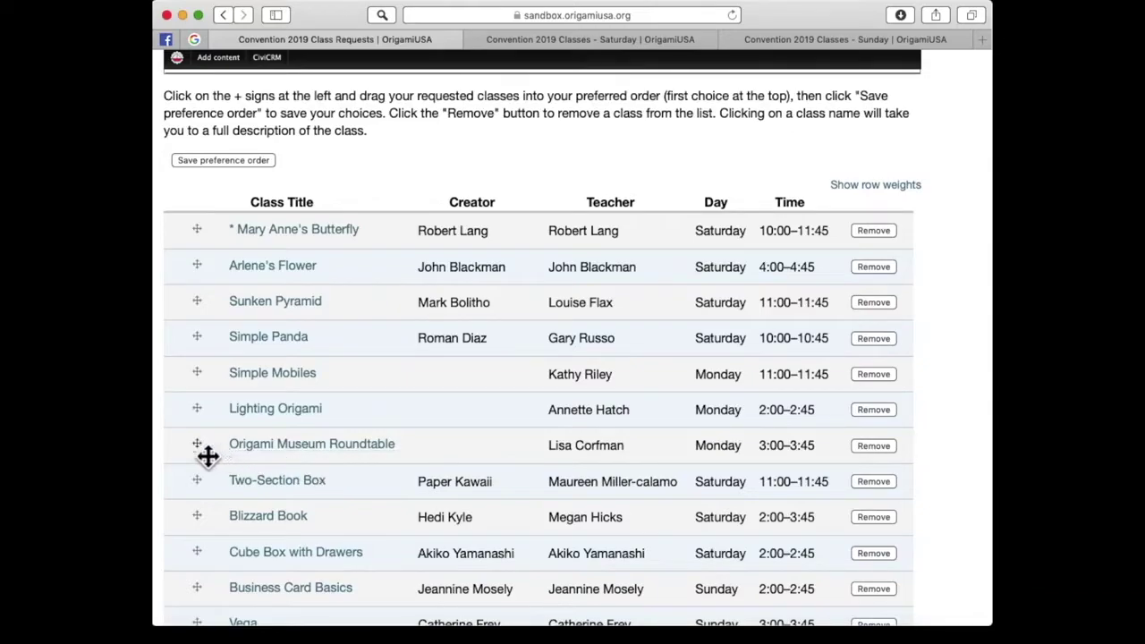
Enlarge the page and move the Origami Museum Roundtable class to first place in the preference list.
scroll(206, 456, "up", 5)
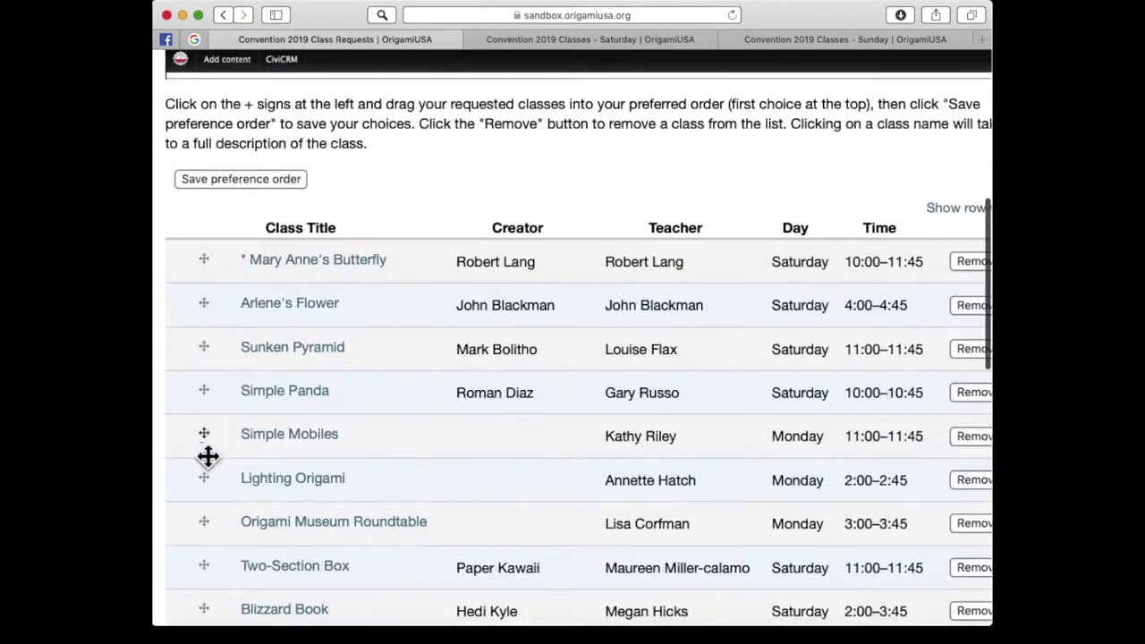
scroll(204, 458, "down", 4)
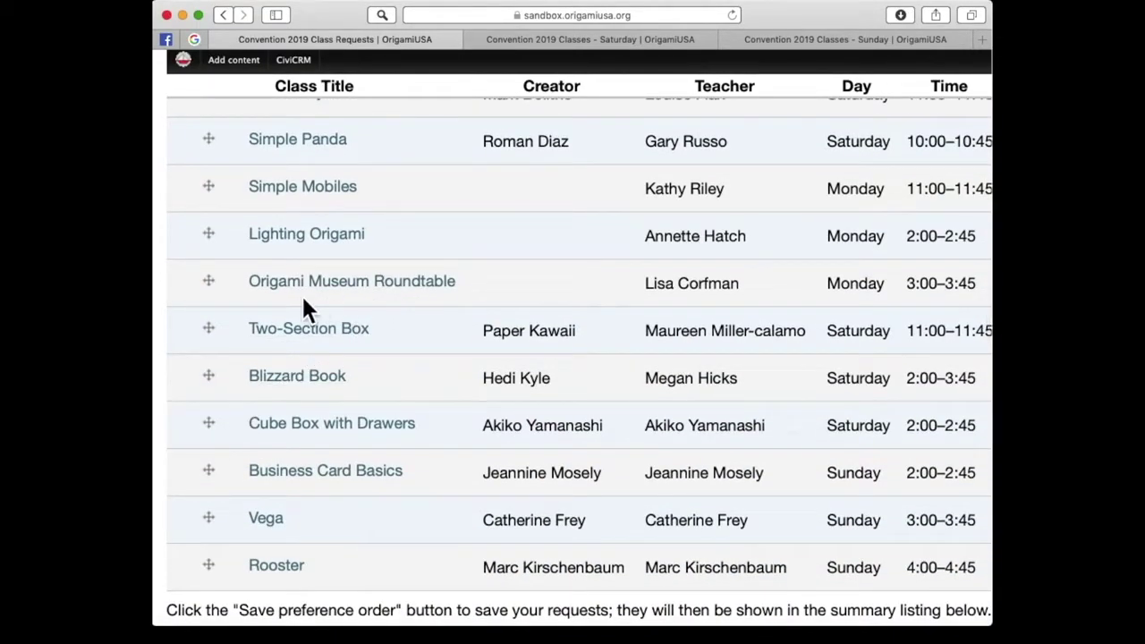
scroll(304, 301, "up", 4)
scroll(314, 313, "up", 1)
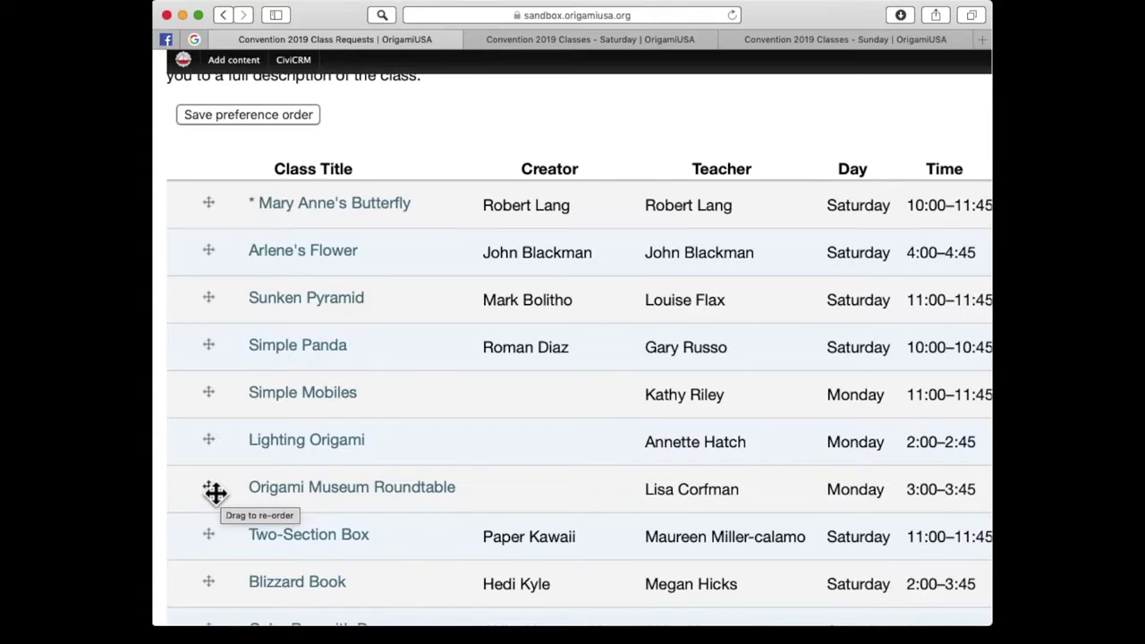
left_click_drag(215, 491, 215, 227)
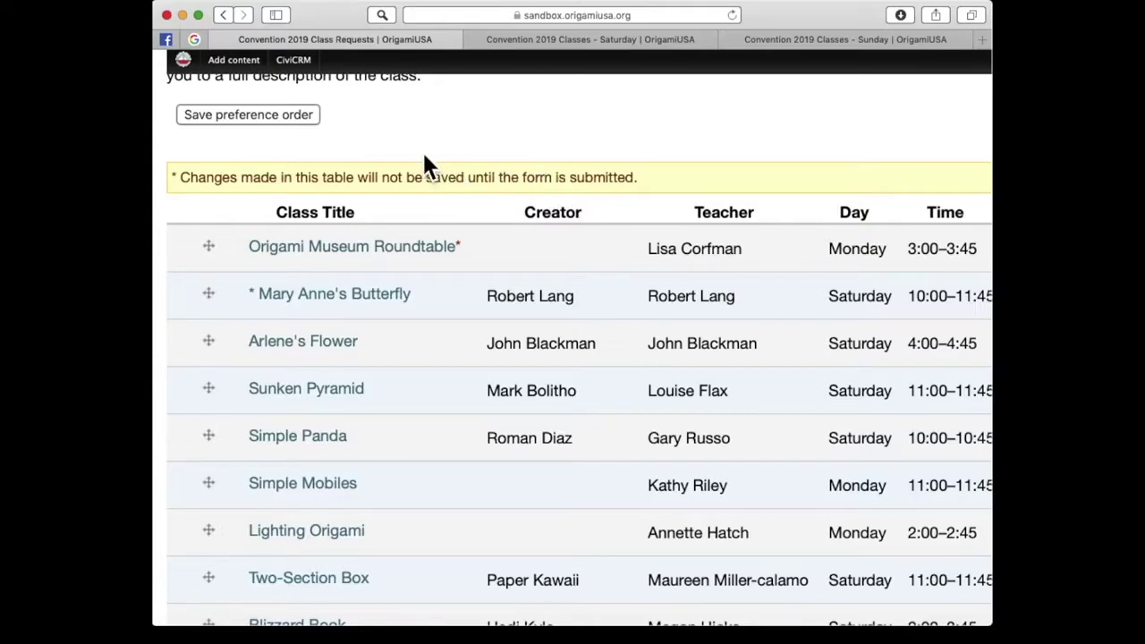
Save the preference order and check the reloaded class request list.
scroll(427, 165, "up", 2)
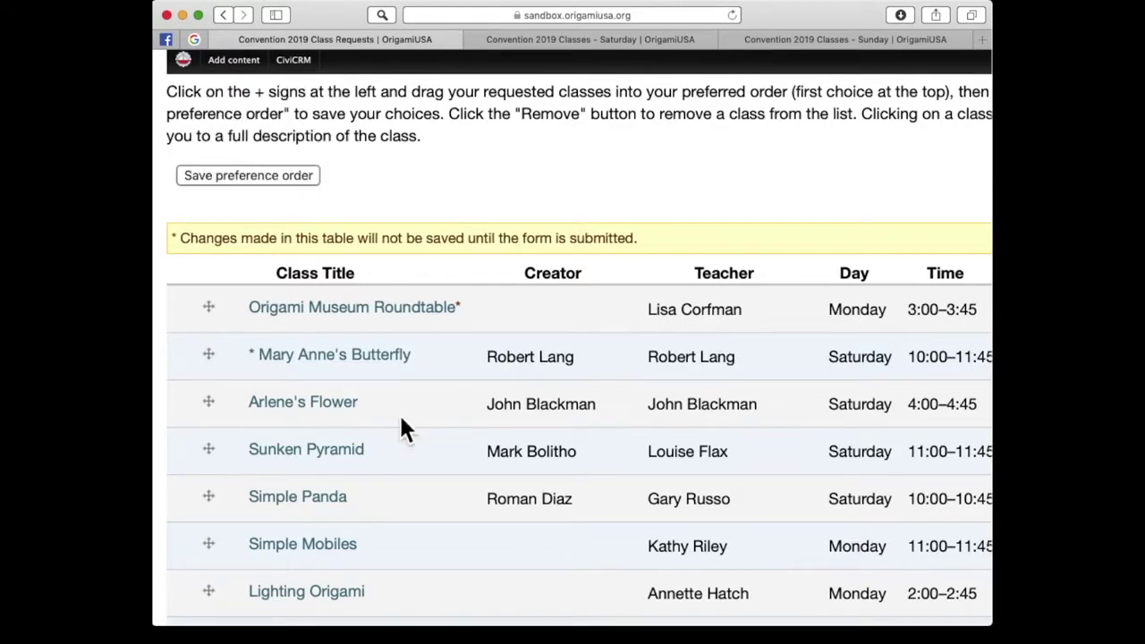
left_click(260, 181)
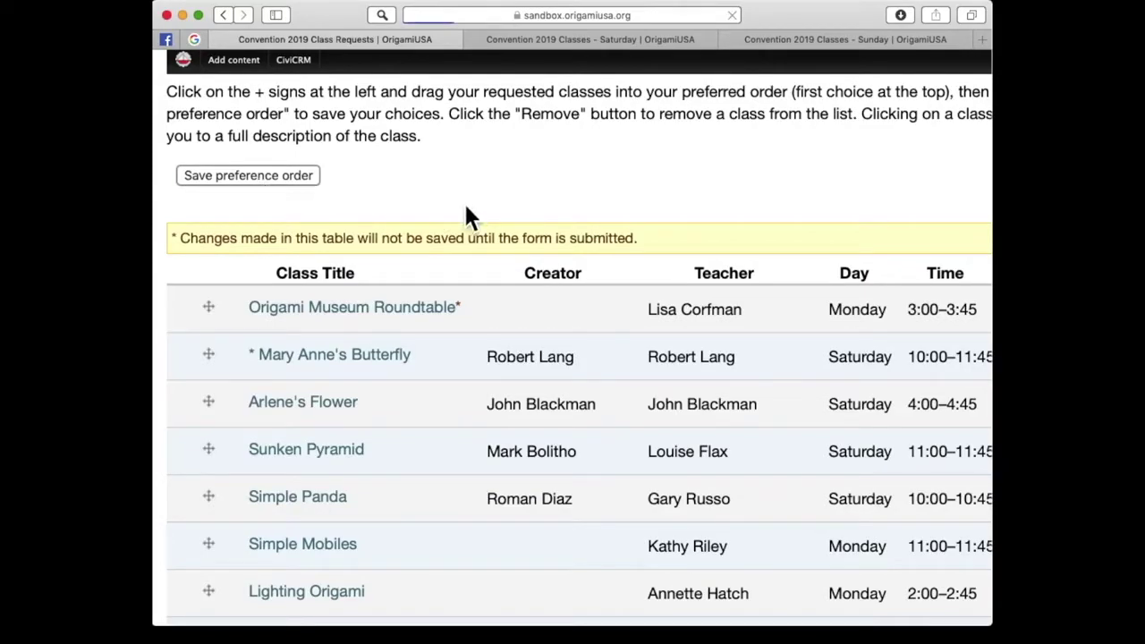
scroll(485, 279, "down", 3)
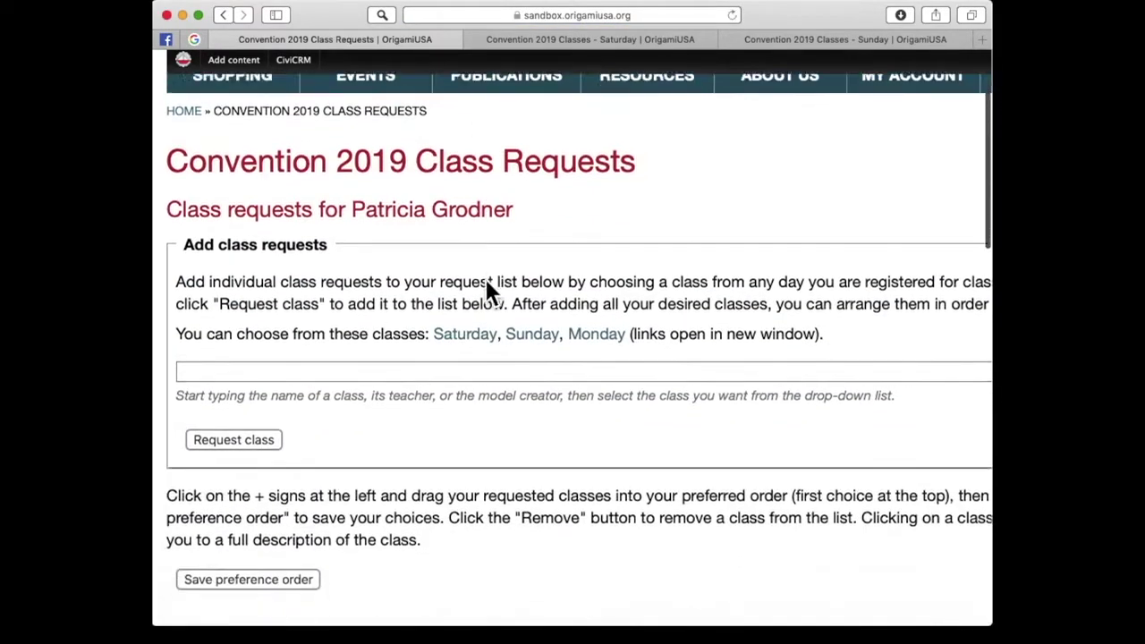
scroll(491, 290, "down", 5)
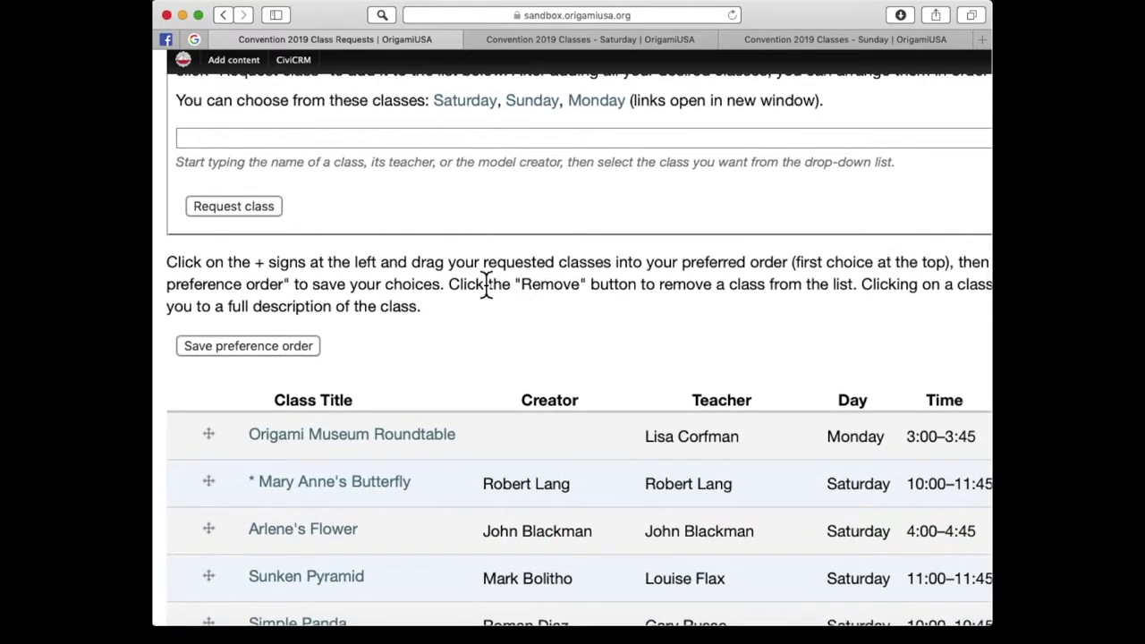
scroll(486, 287, "down", 2)
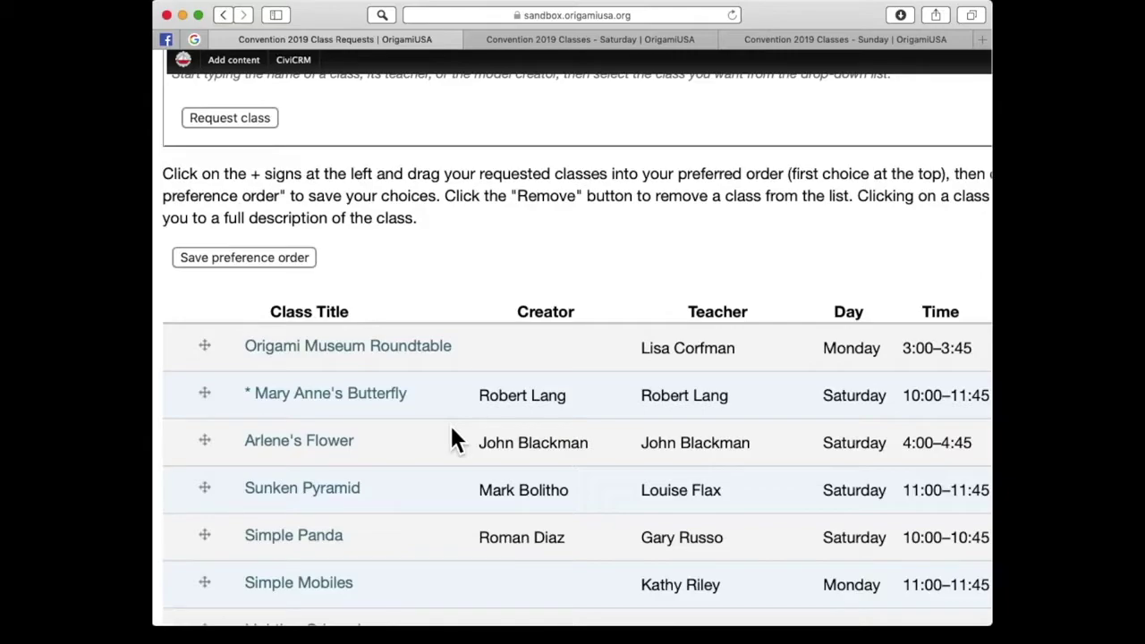
Move the Lighting Origami class to second place, directly below Origami Museum Roundtable.
scroll(451, 434, "down", 5)
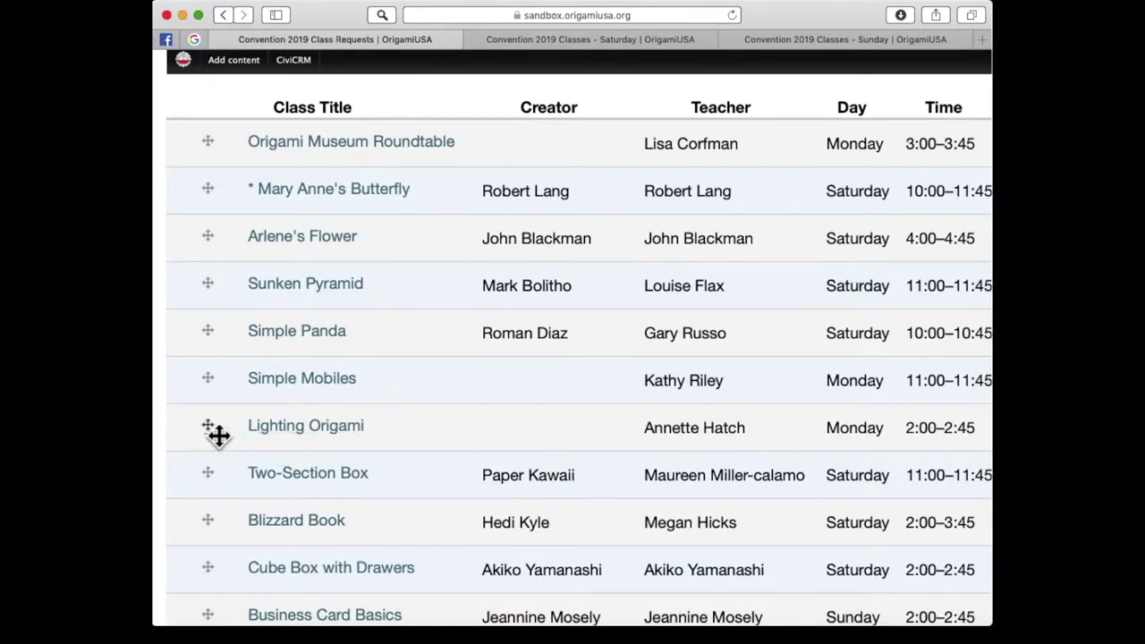
left_click_drag(220, 438, 218, 209)
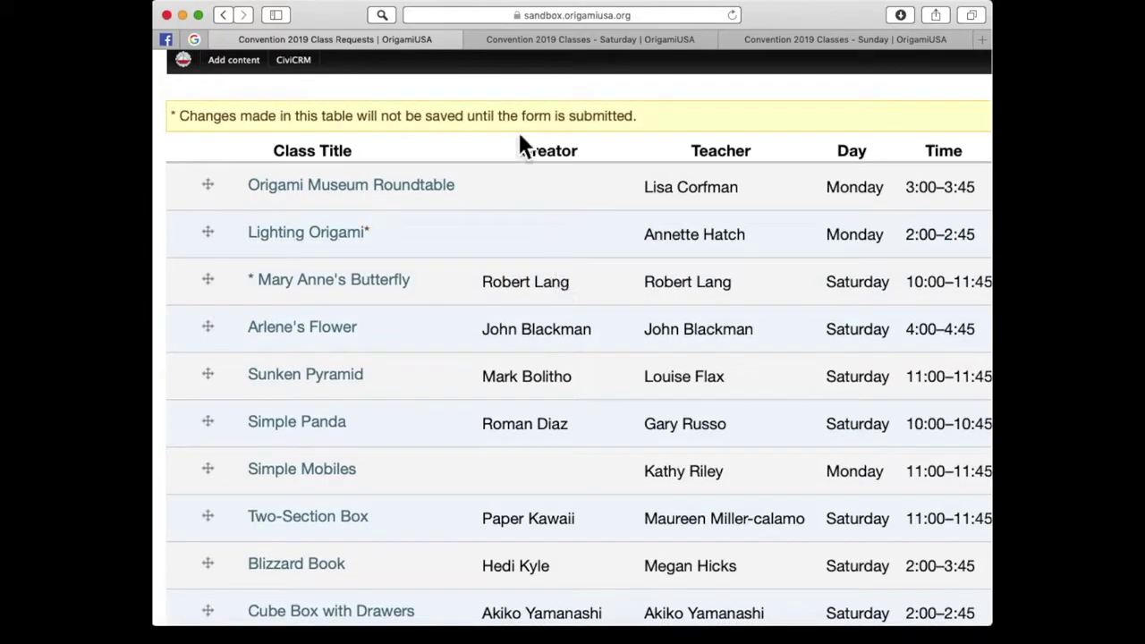
scroll(491, 125, "up", 3)
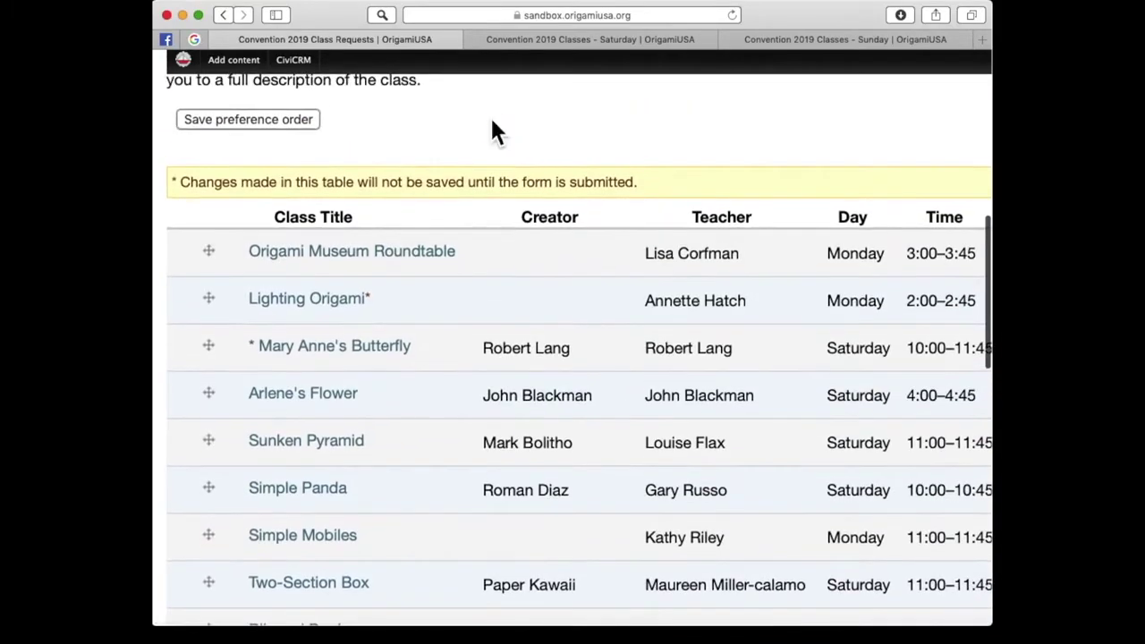
Save the preference order with Lighting Origami in second place and review the refreshed list.
scroll(492, 122, "up", 1)
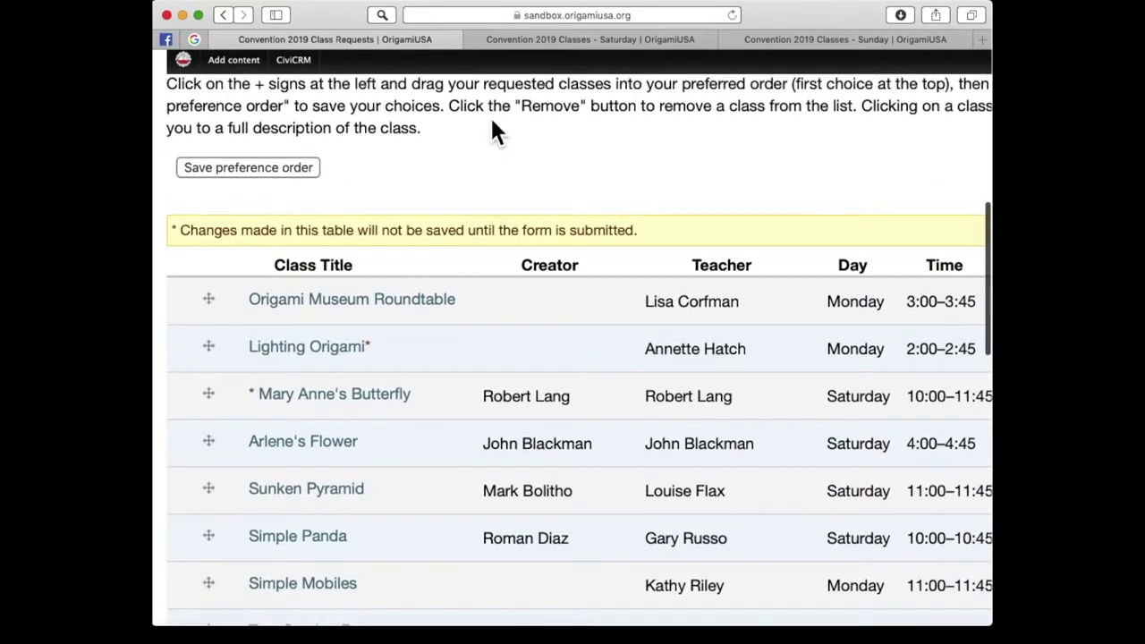
left_click(272, 184)
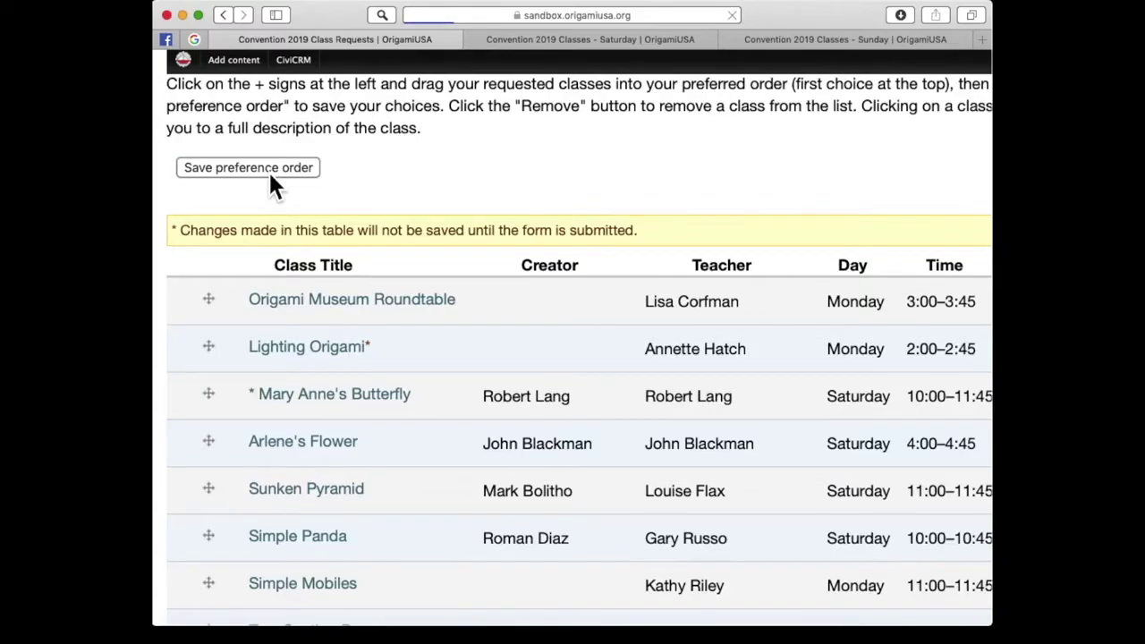
scroll(269, 173, "down", 8)
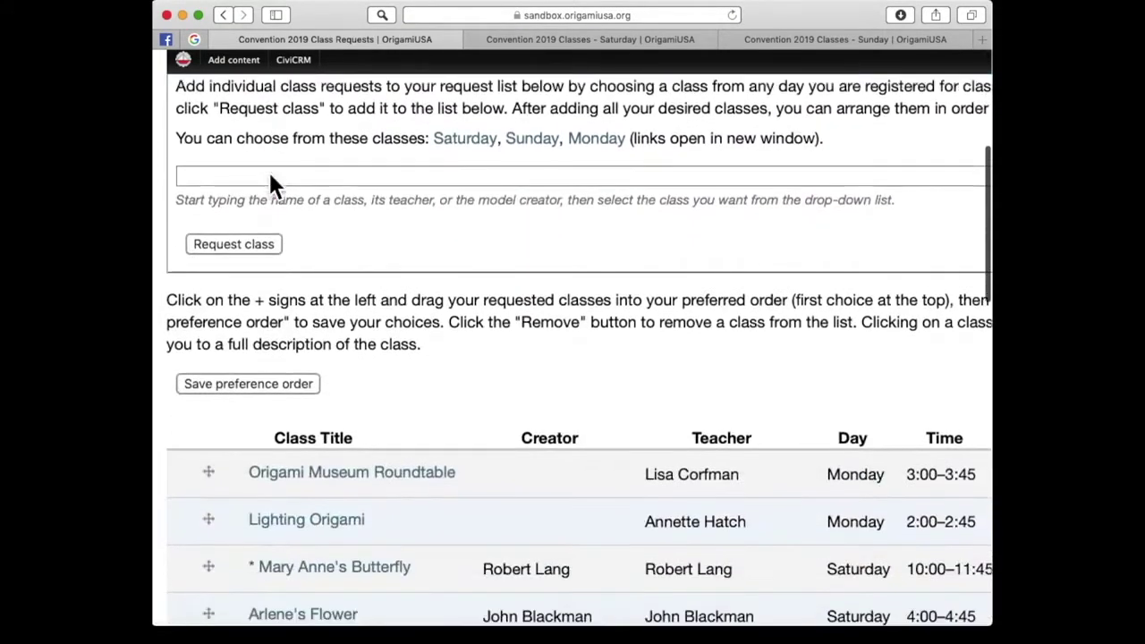
scroll(268, 169, "up", 2)
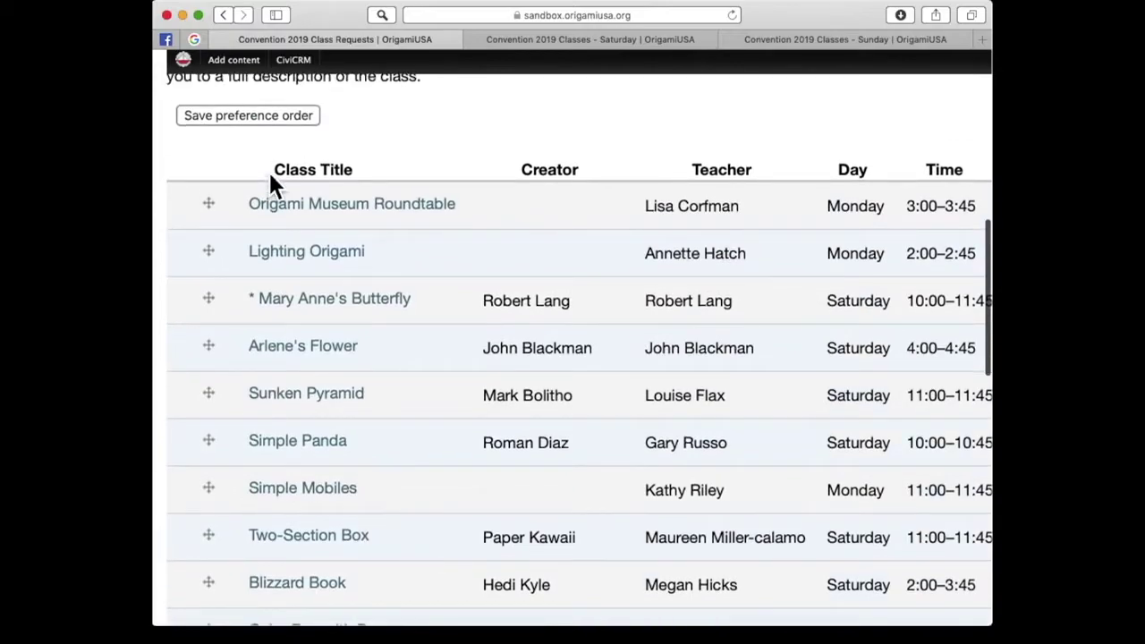
scroll(267, 169, "down", 1)
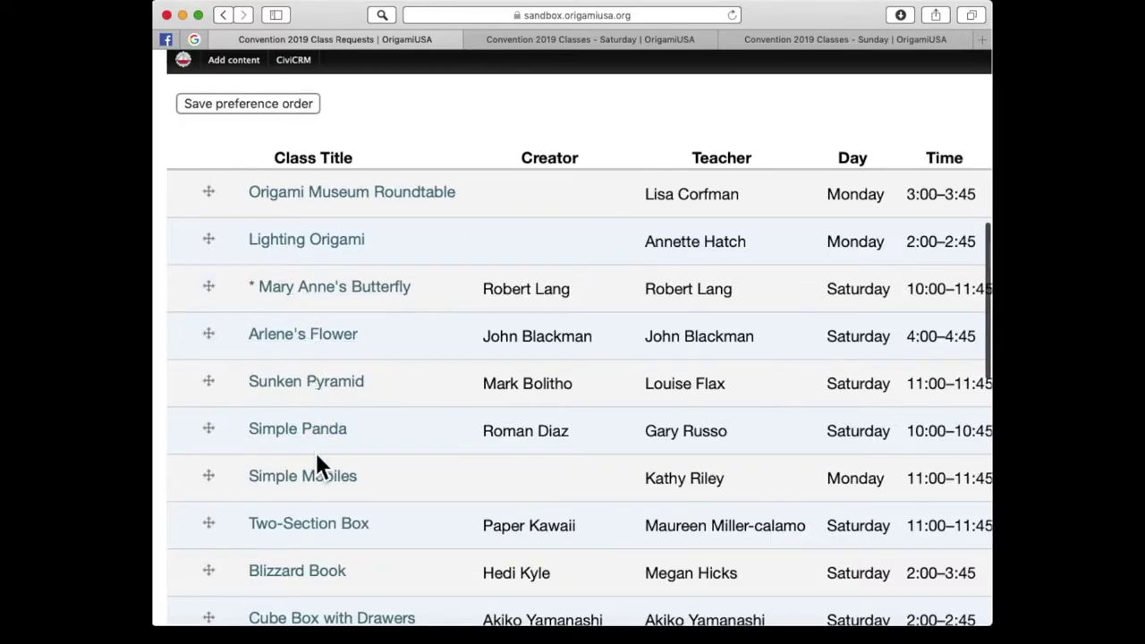
Move the Mary Anne's Butterfly class directly below Simple Panda in the preference list and save the order.
scroll(316, 546, "down", 1)
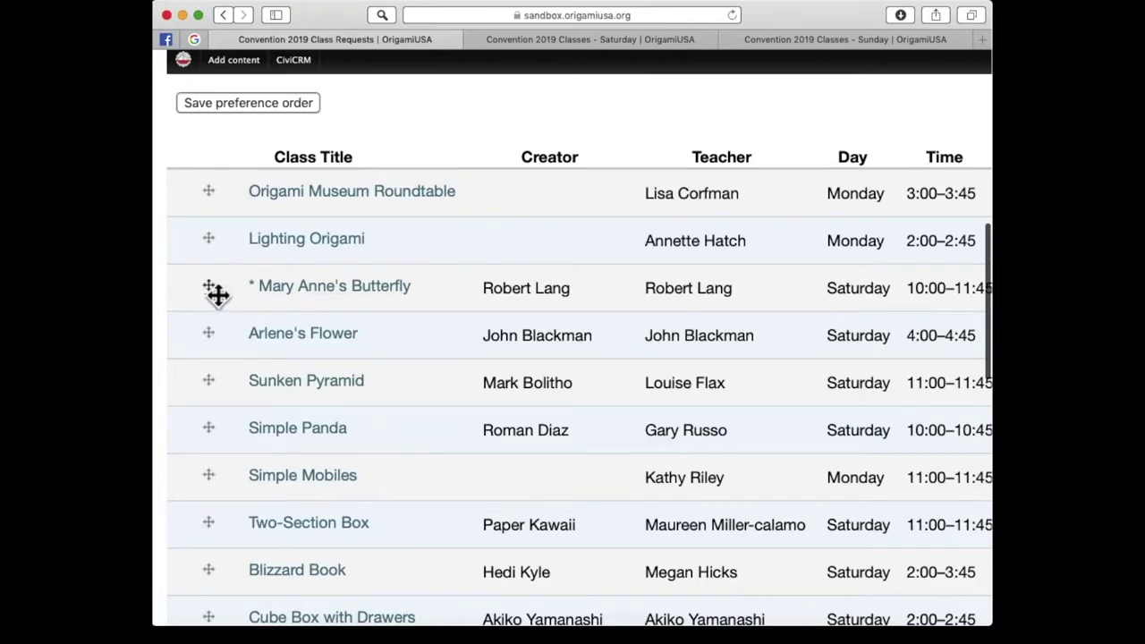
left_click_drag(218, 293, 212, 427)
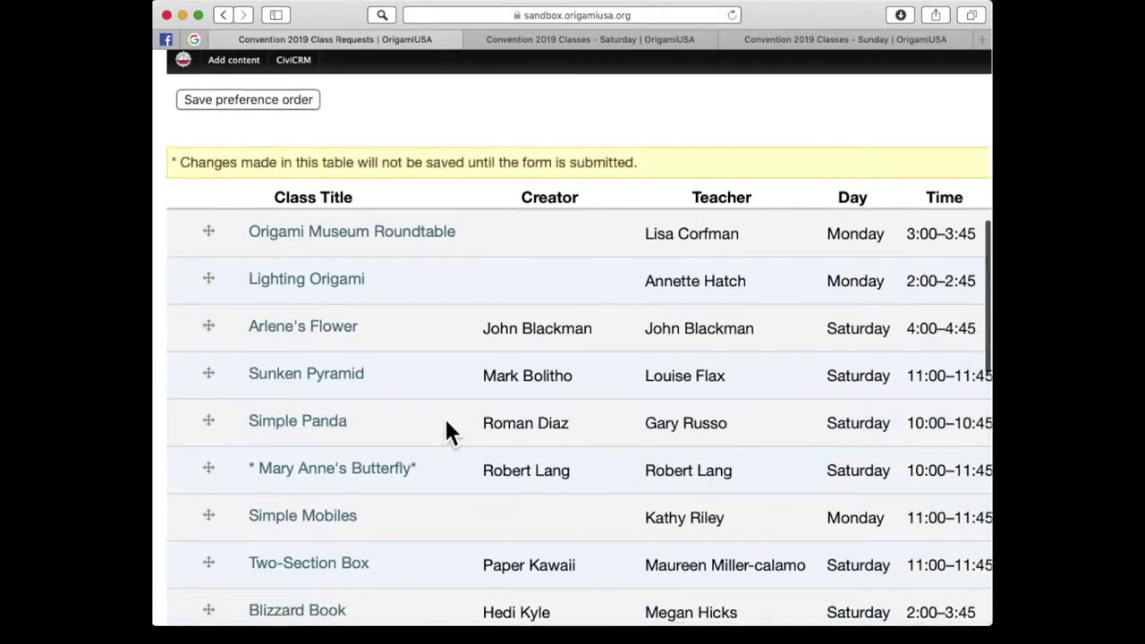
scroll(446, 421, "down", 5)
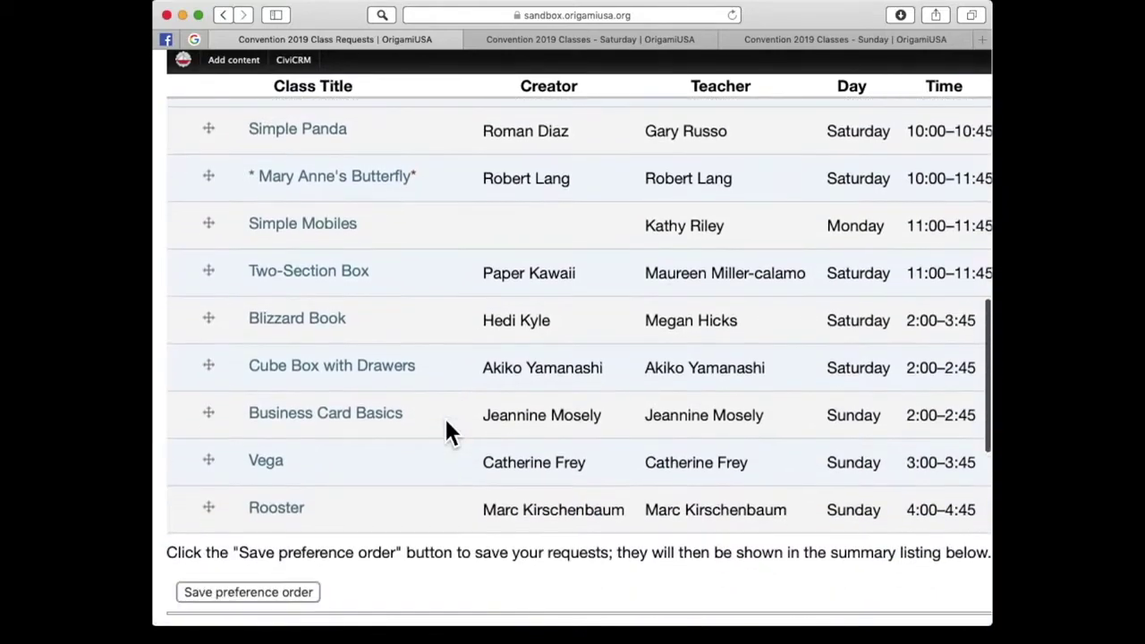
scroll(446, 422, "up", 6)
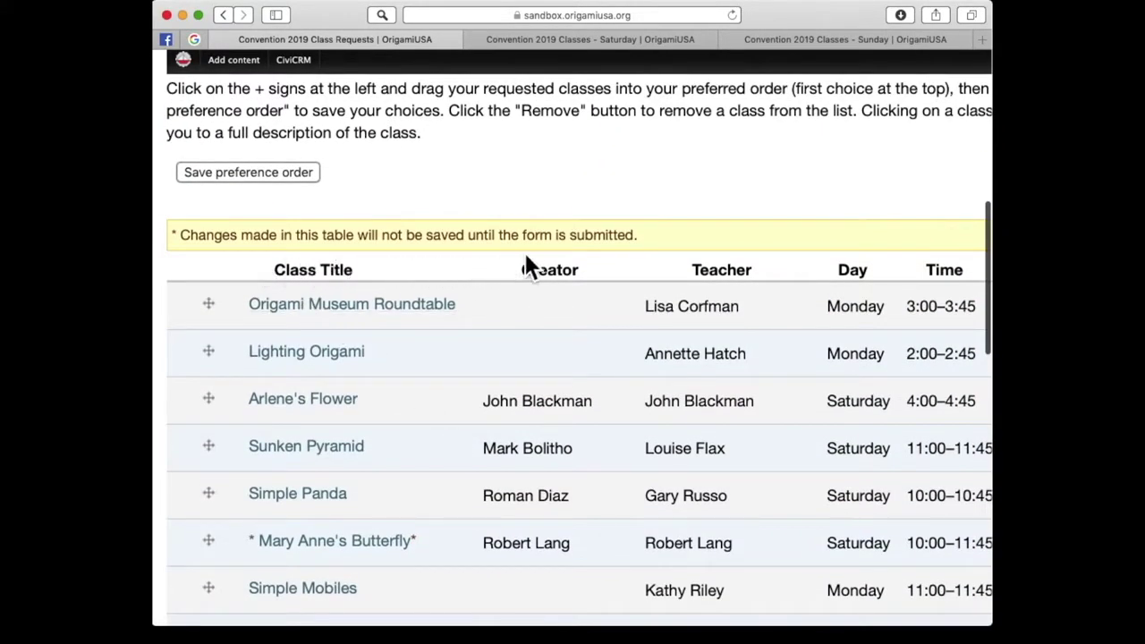
left_click(296, 178)
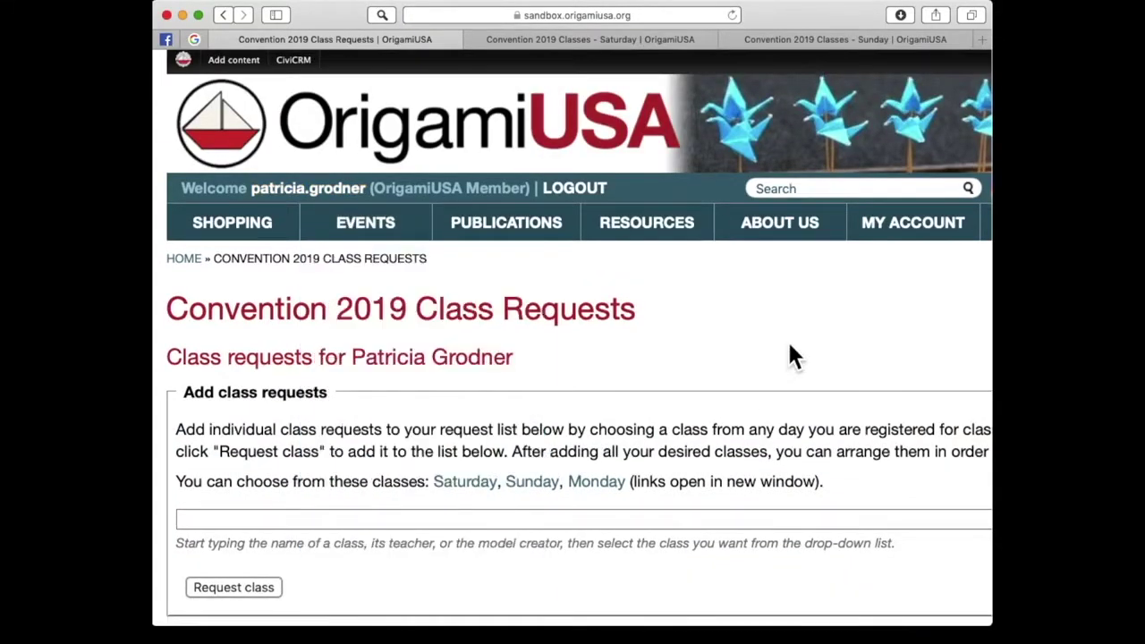
Check the saved class order and remove the Sunken Pyramid class from the request list.
key("super+minus")
key("super+minus")
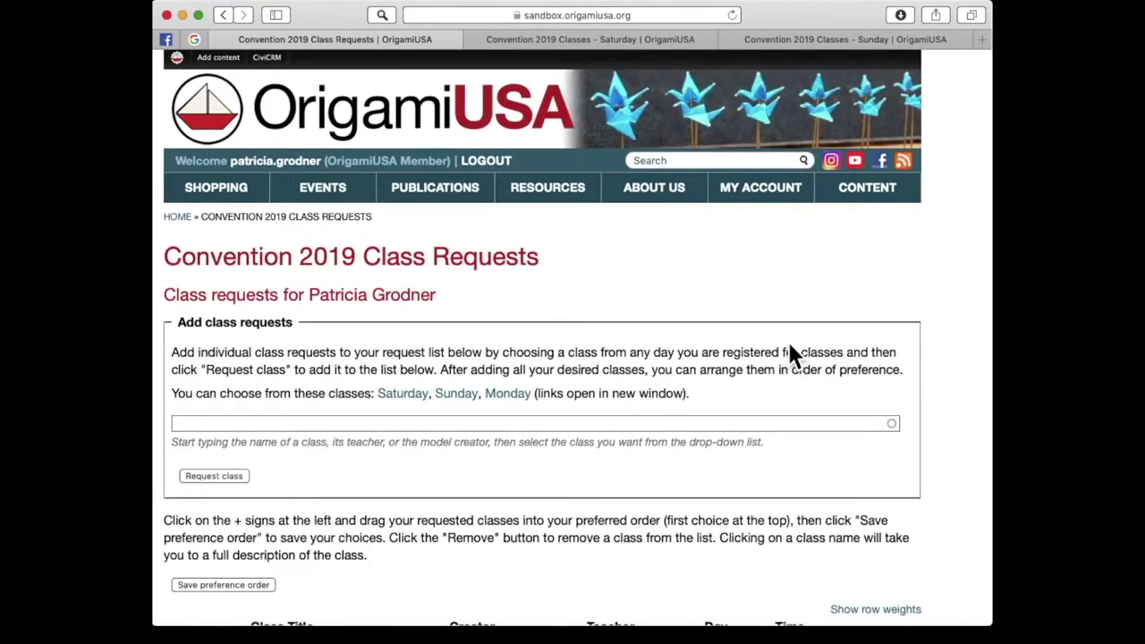
scroll(789, 352, "down", 10)
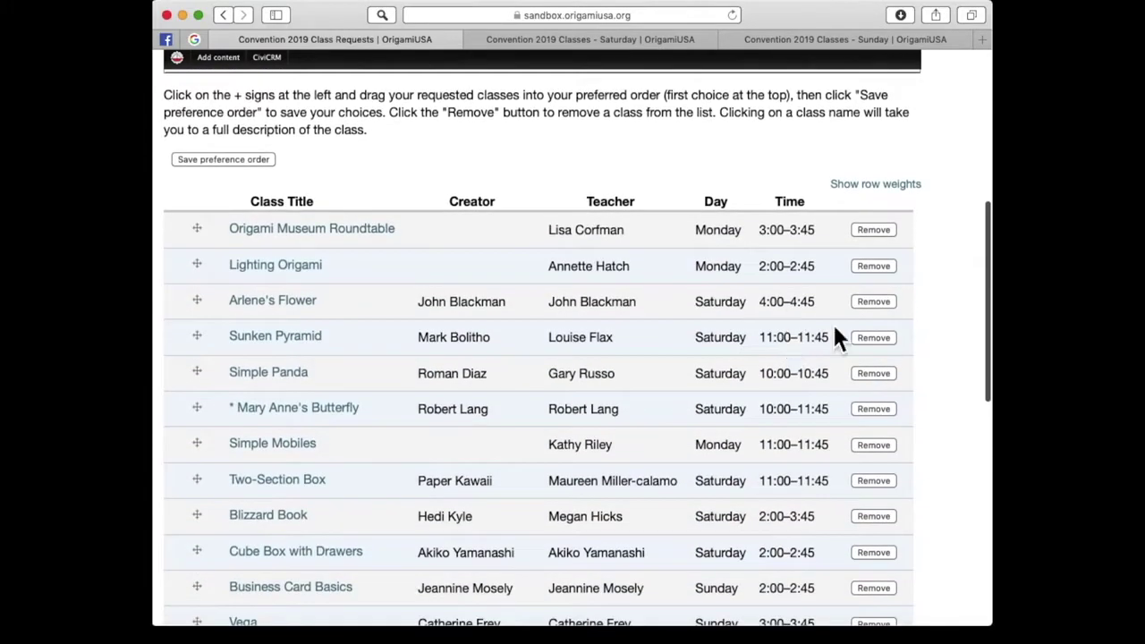
scroll(907, 502, "down", 2)
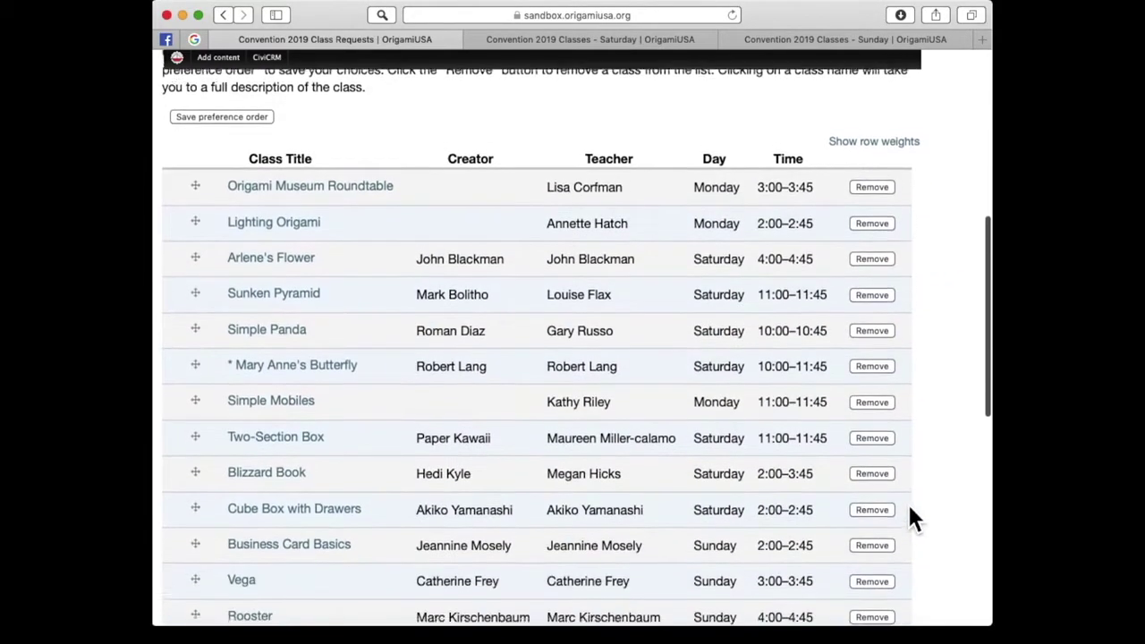
key("super+plus")
key("super+plus")
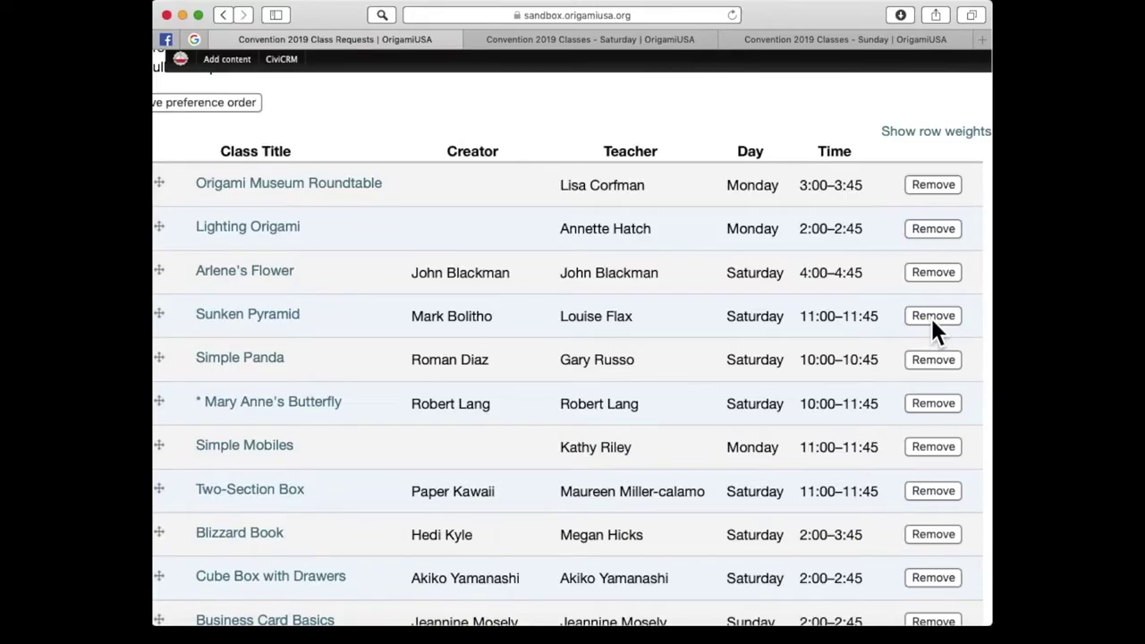
scroll(931, 322, "left", 3)
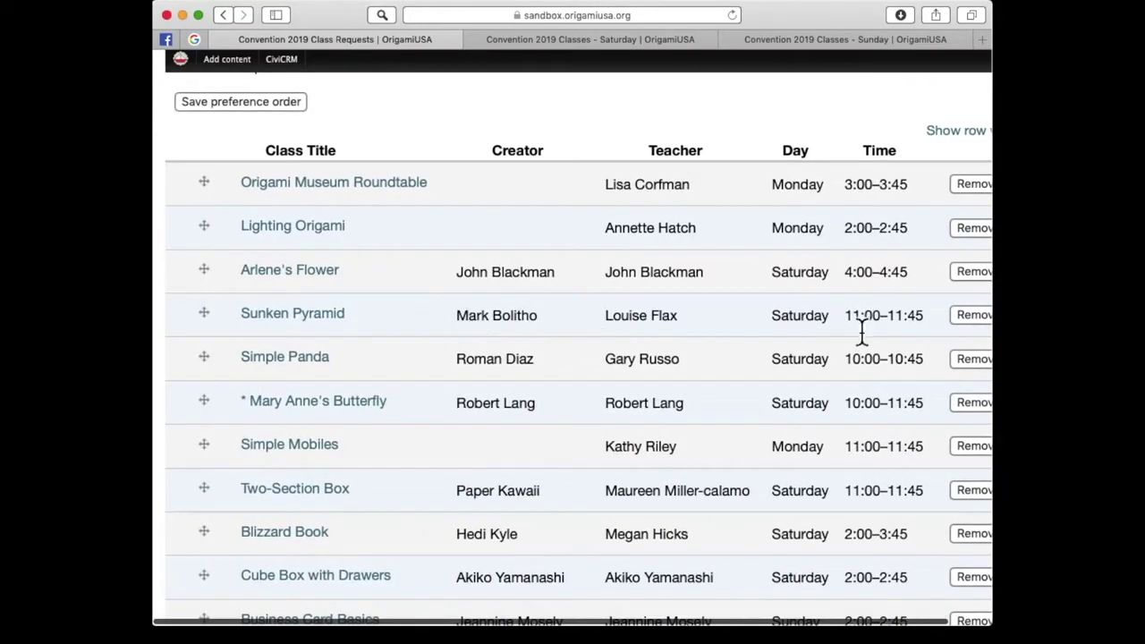
left_click(973, 315)
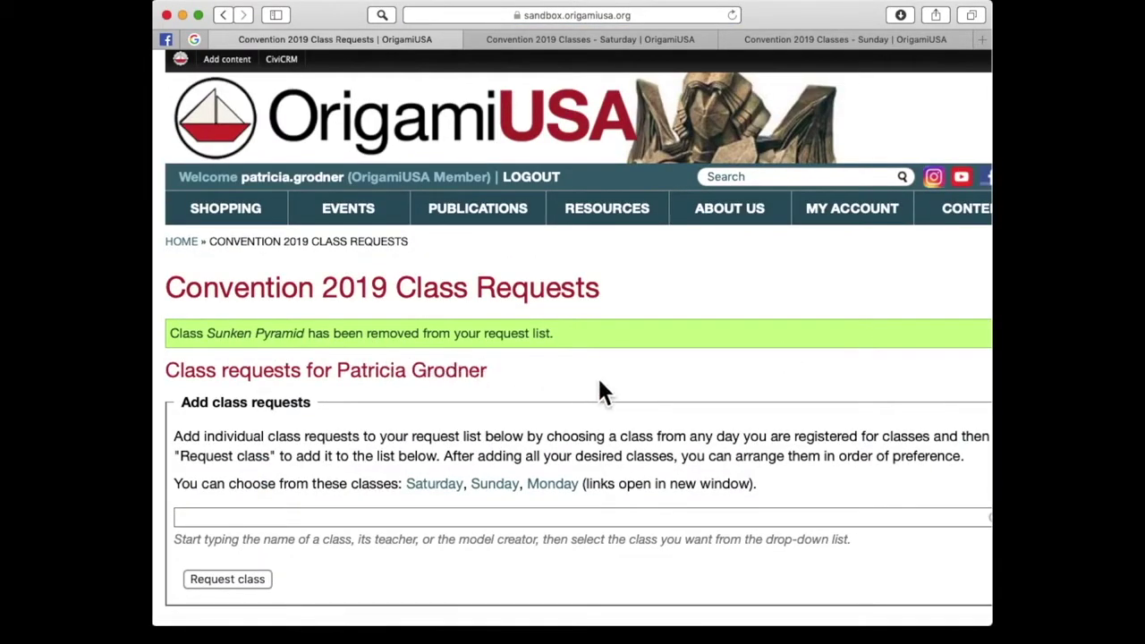
Review the removal notice and the remaining requested classes down to the Saturday requests summary.
scroll(601, 391, "down", 3)
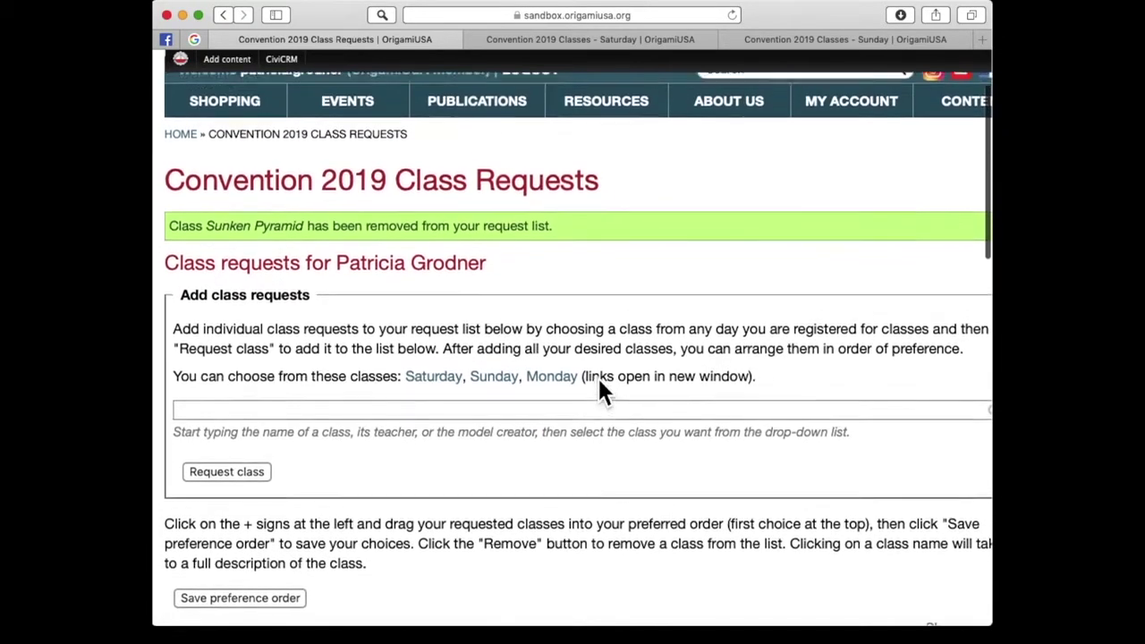
scroll(599, 381, "up", 2)
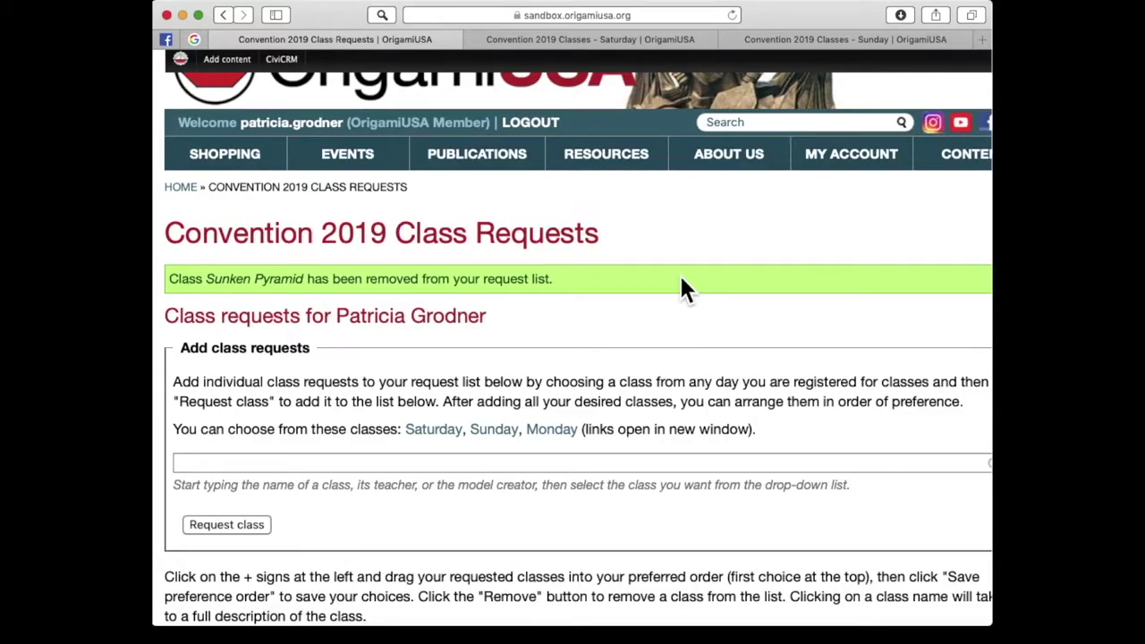
scroll(681, 284, "down", 5)
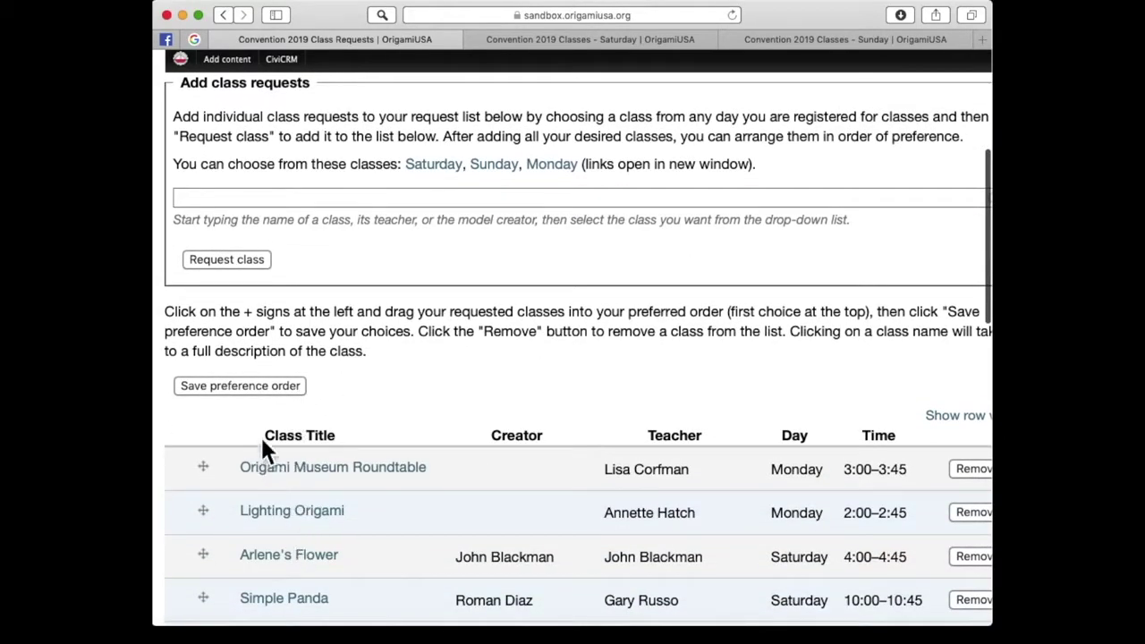
scroll(376, 545, "down", 10)
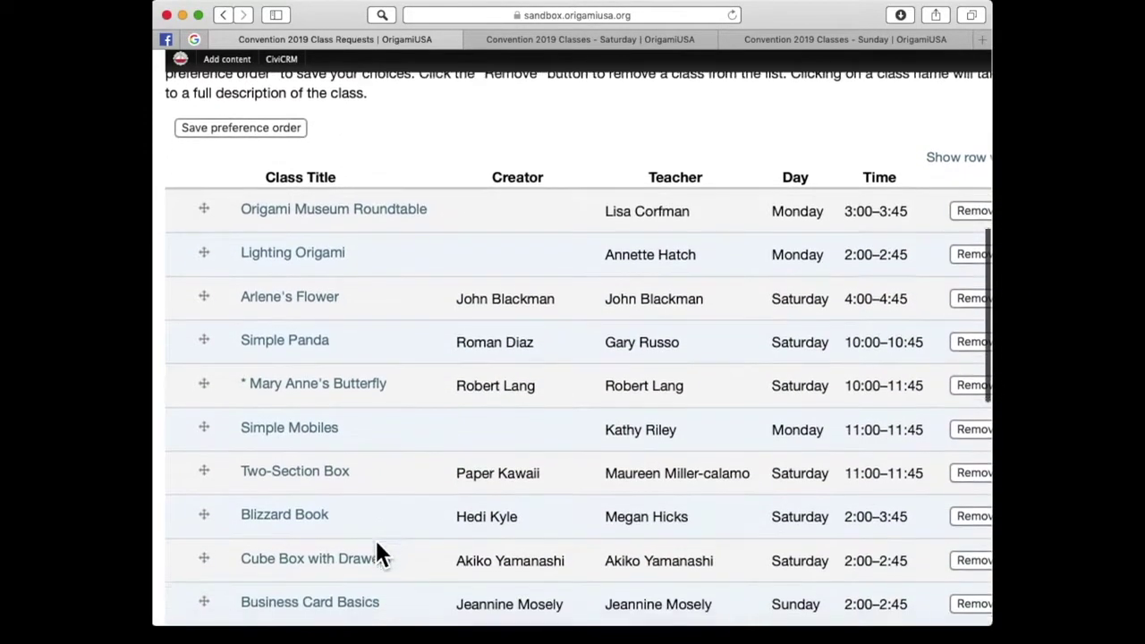
scroll(375, 538, "down", 2)
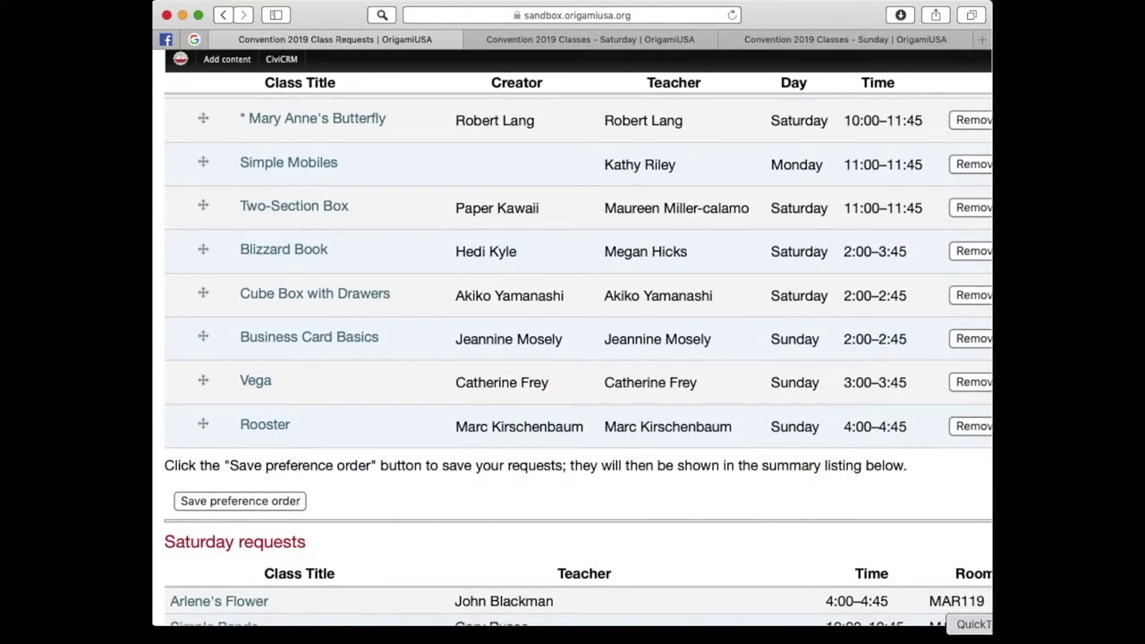
right_click(974, 623)
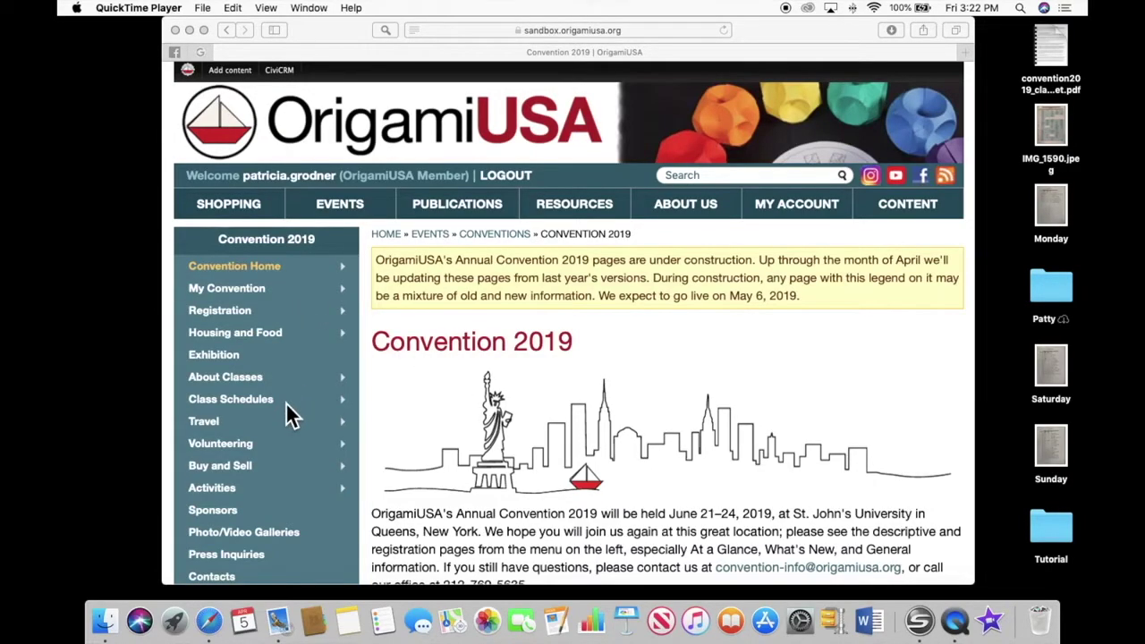
Open the Convention 2019 Taking Classes page and read its Schedule of Class-Related Dates.
left_click(273, 376)
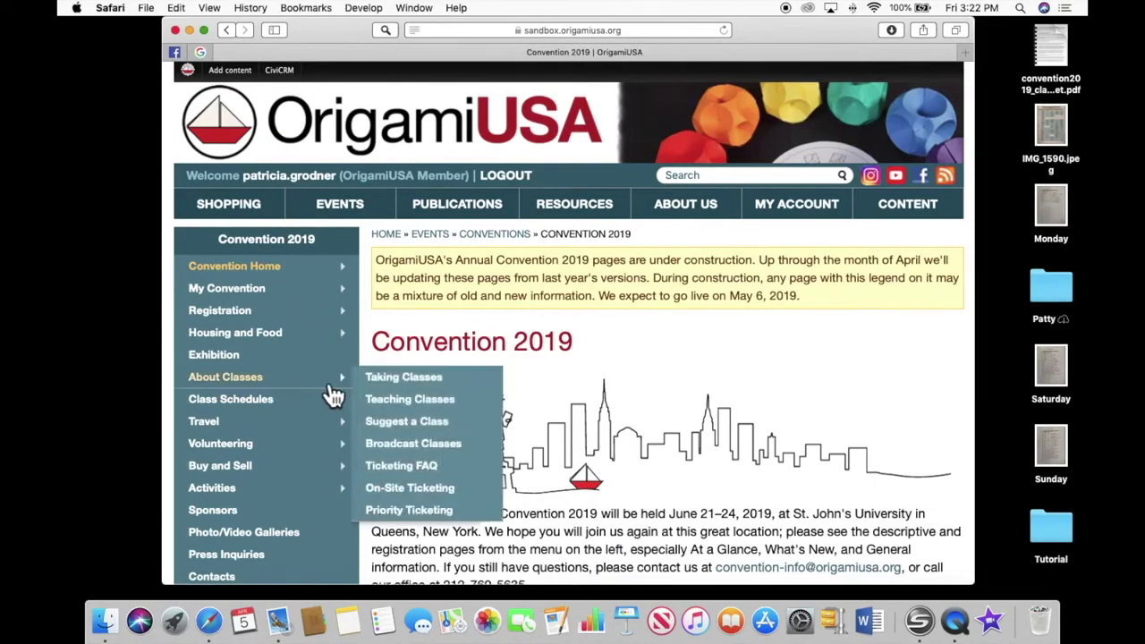
left_click(393, 387)
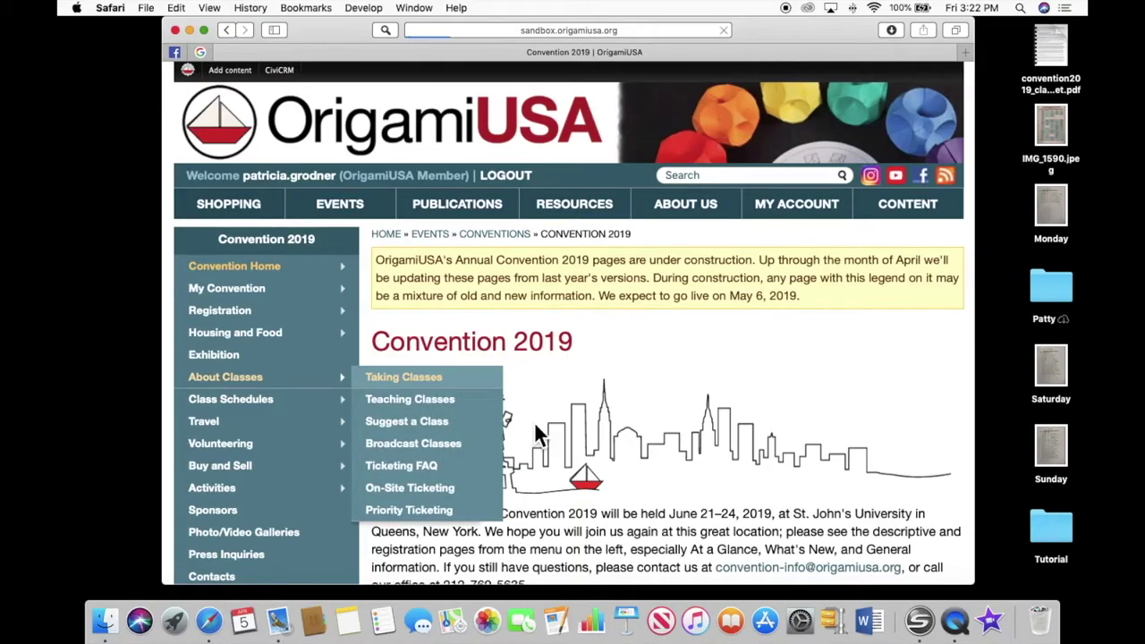
scroll(535, 428, "down", 15)
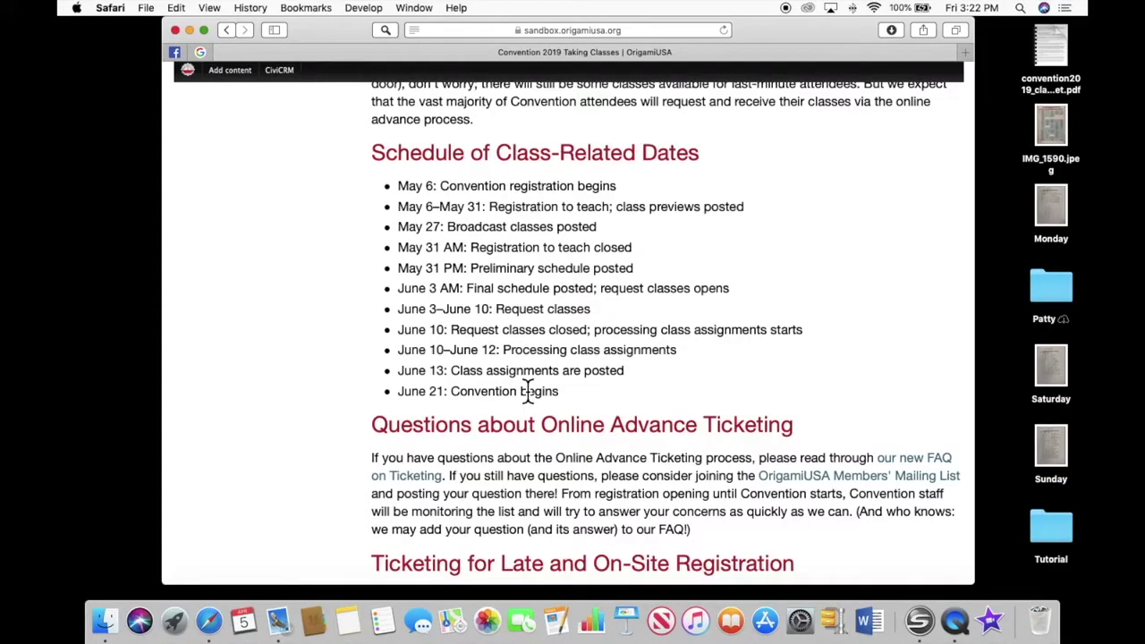
Open the My Classes page for Convention 2019 and view the start of the class assignments.
scroll(527, 391, "up", 10)
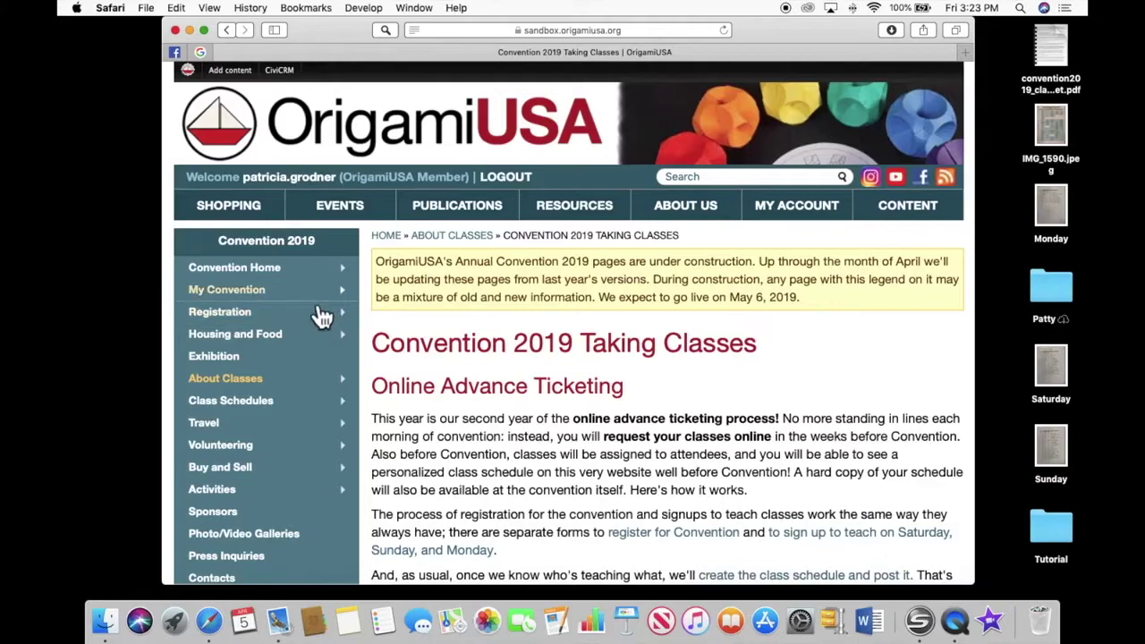
mouse_move(320, 307)
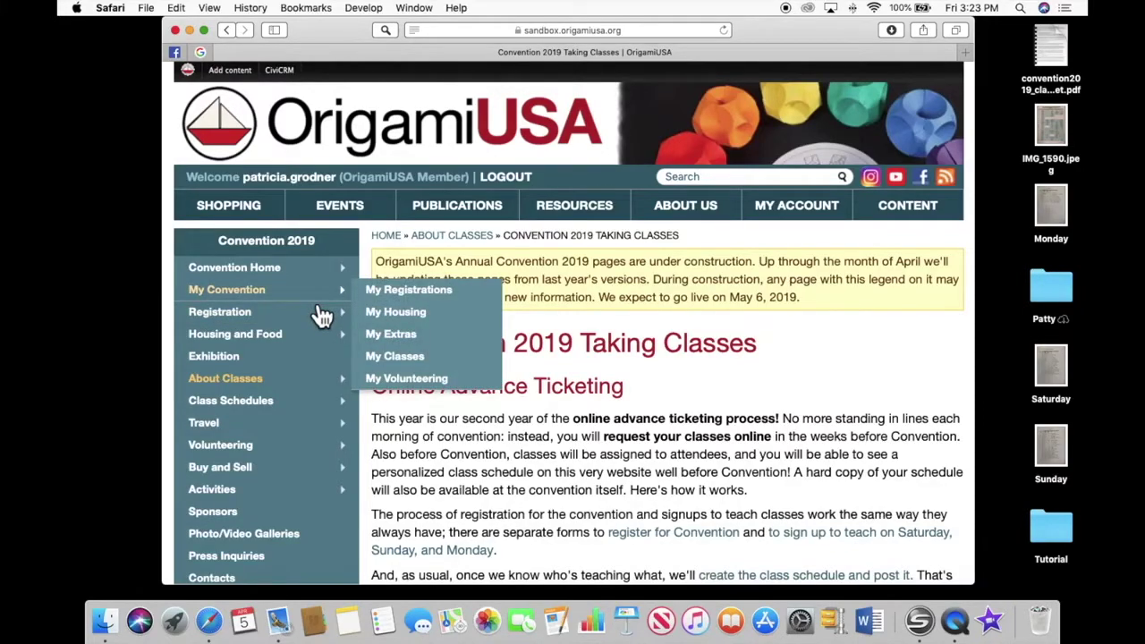
left_click(413, 357)
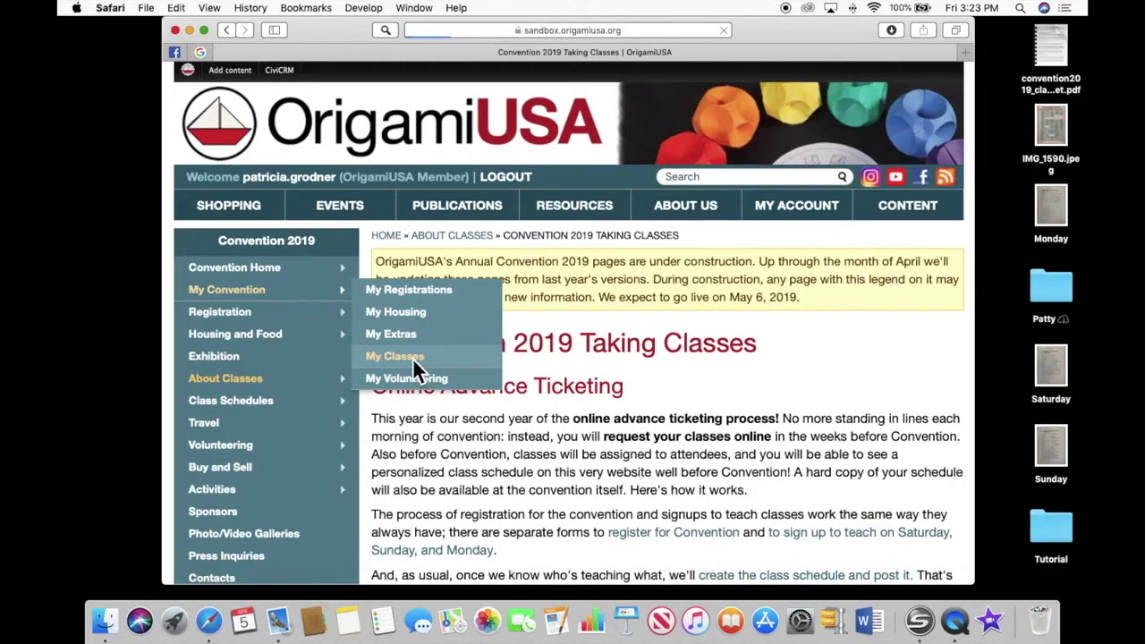
scroll(412, 358, "down", 5)
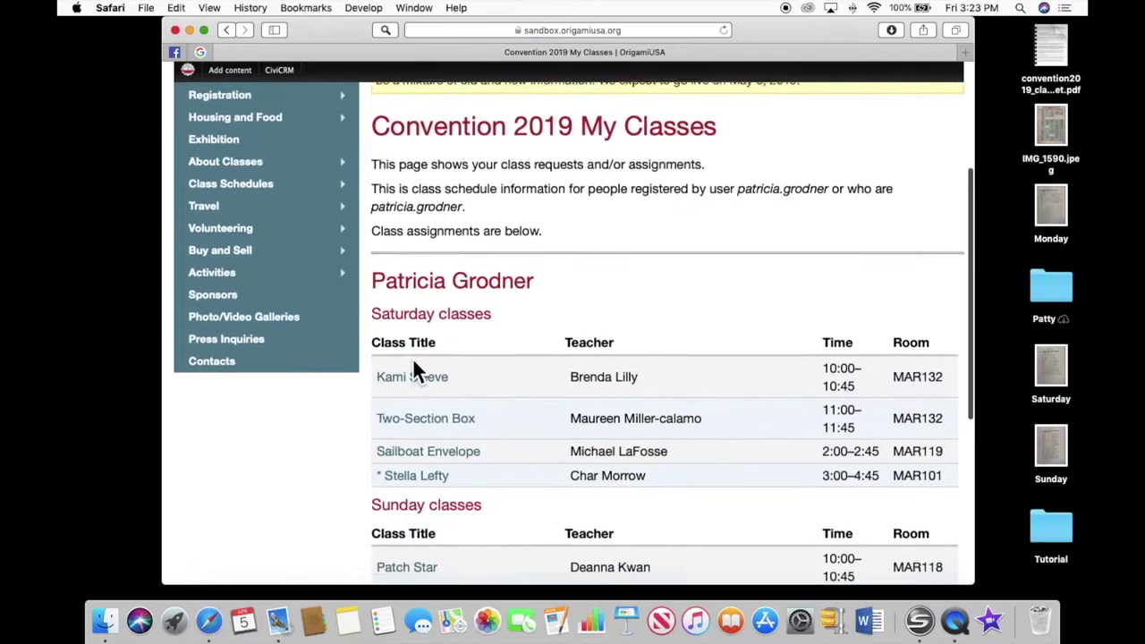
scroll(413, 365, "up", 2)
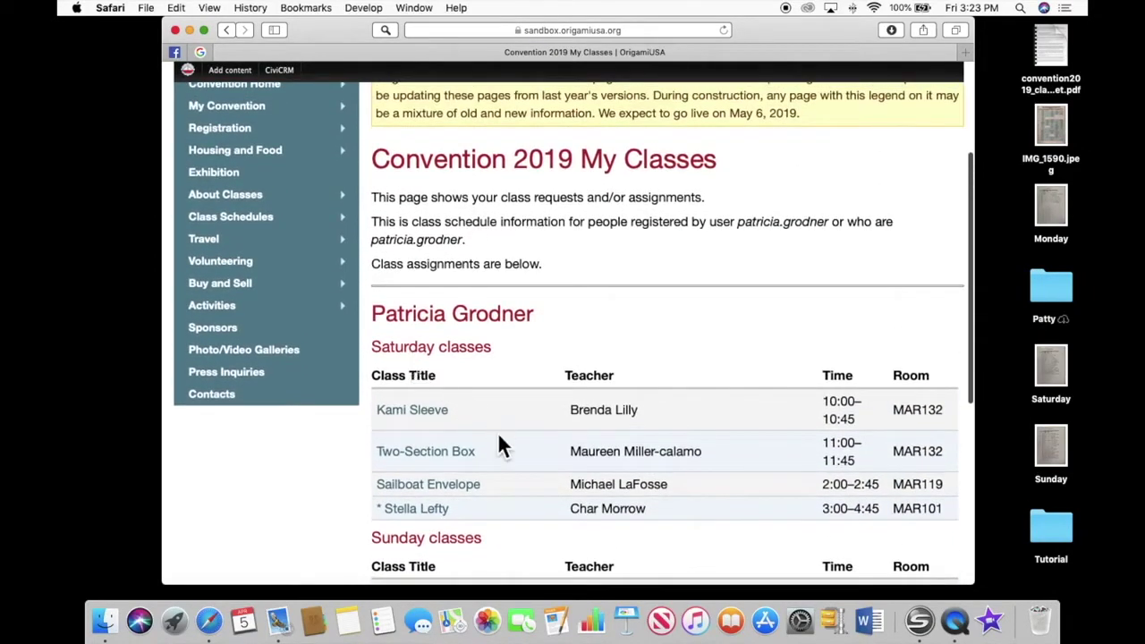
Examine the assigned Saturday, Sunday and Monday classes with their teachers, times and rooms.
scroll(499, 440, "down", 2)
scroll(499, 438, "down", 3)
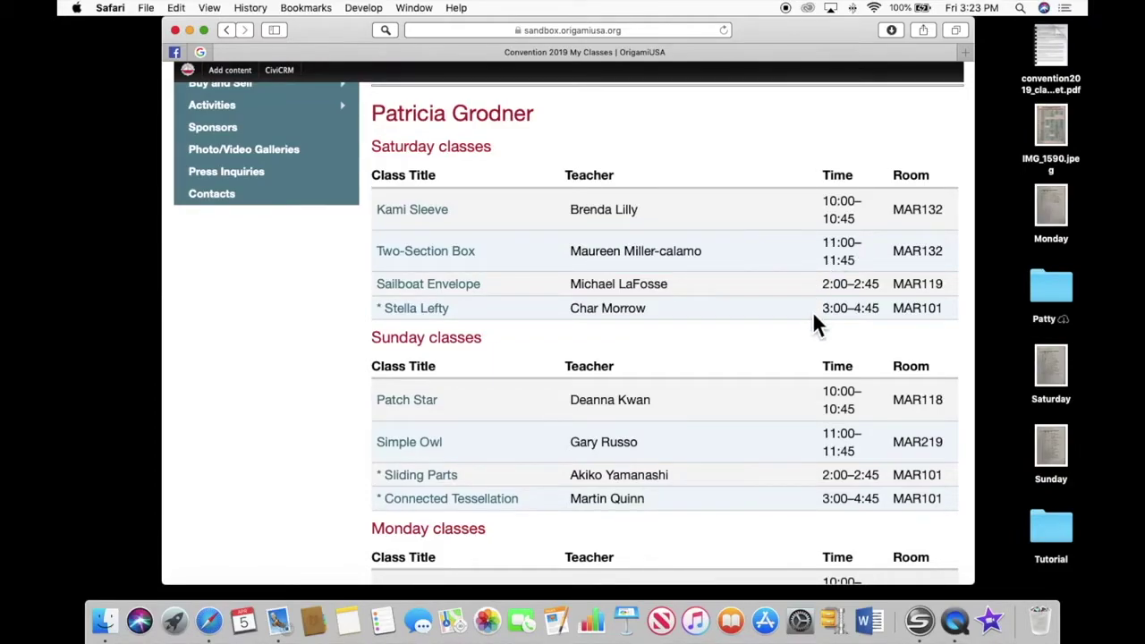
scroll(814, 315, "down", 5)
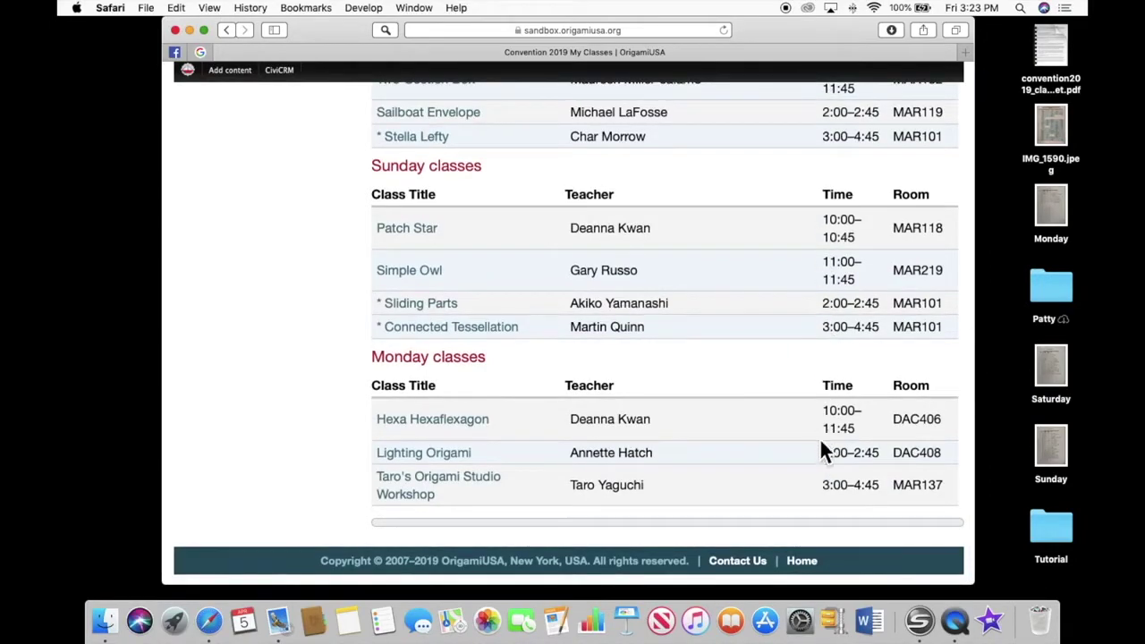
scroll(820, 447, "up", 2)
scroll(820, 456, "up", 10)
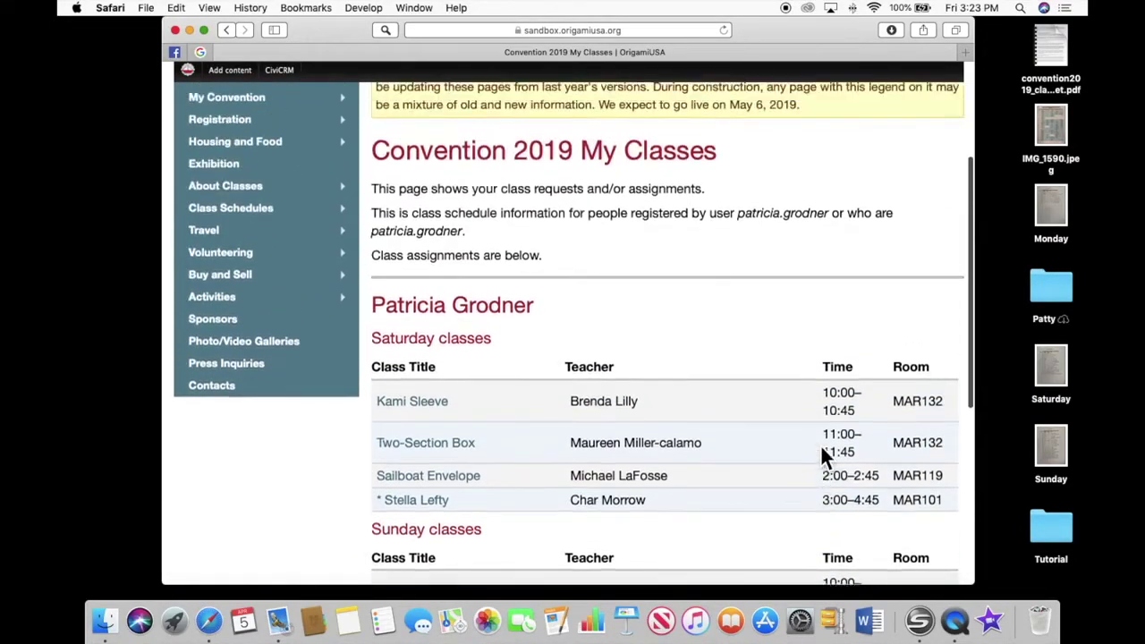
scroll(823, 456, "down", 8)
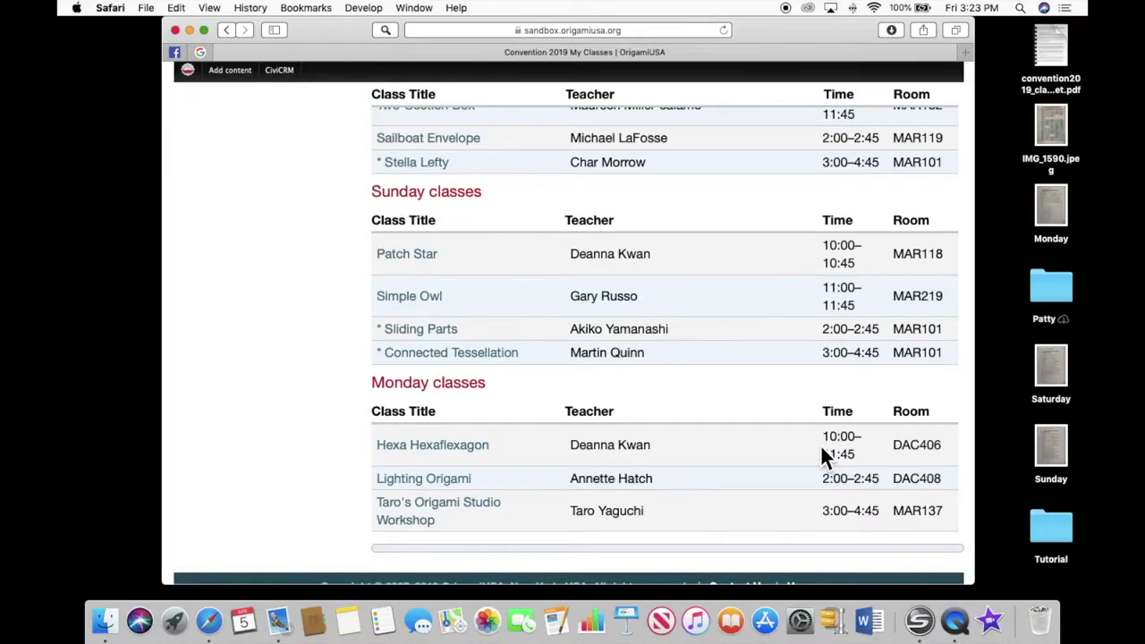
scroll(820, 445, "up", 3)
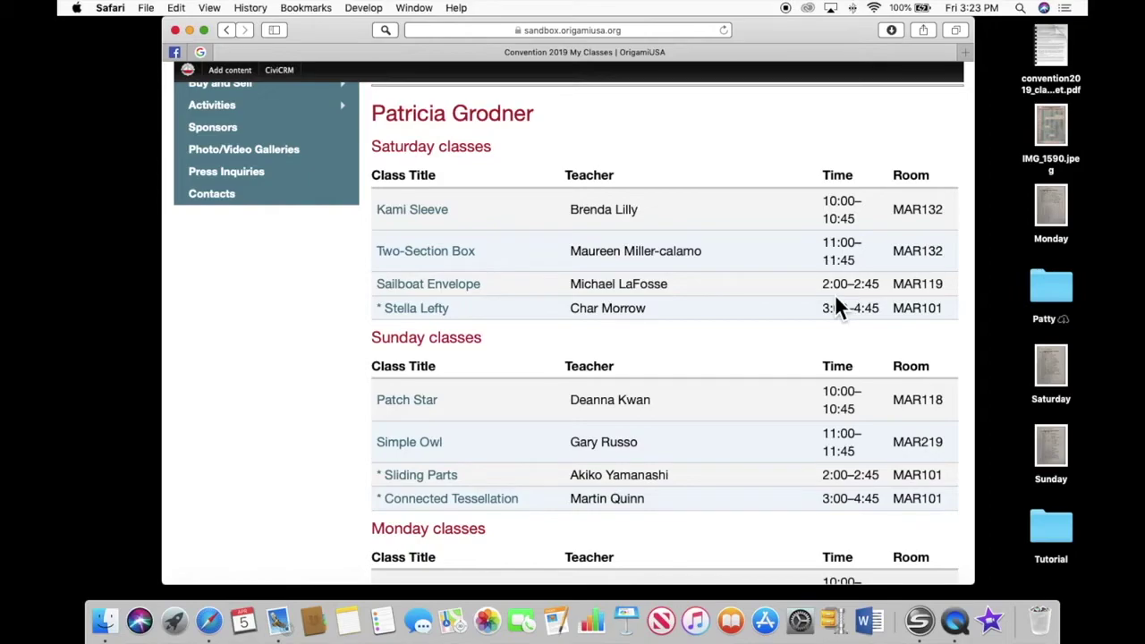
scroll(834, 294, "down", 3)
Look through the Class Schedules and About Classes page links to find Taking Classes.
scroll(836, 297, "up", 5)
mouse_move(302, 197)
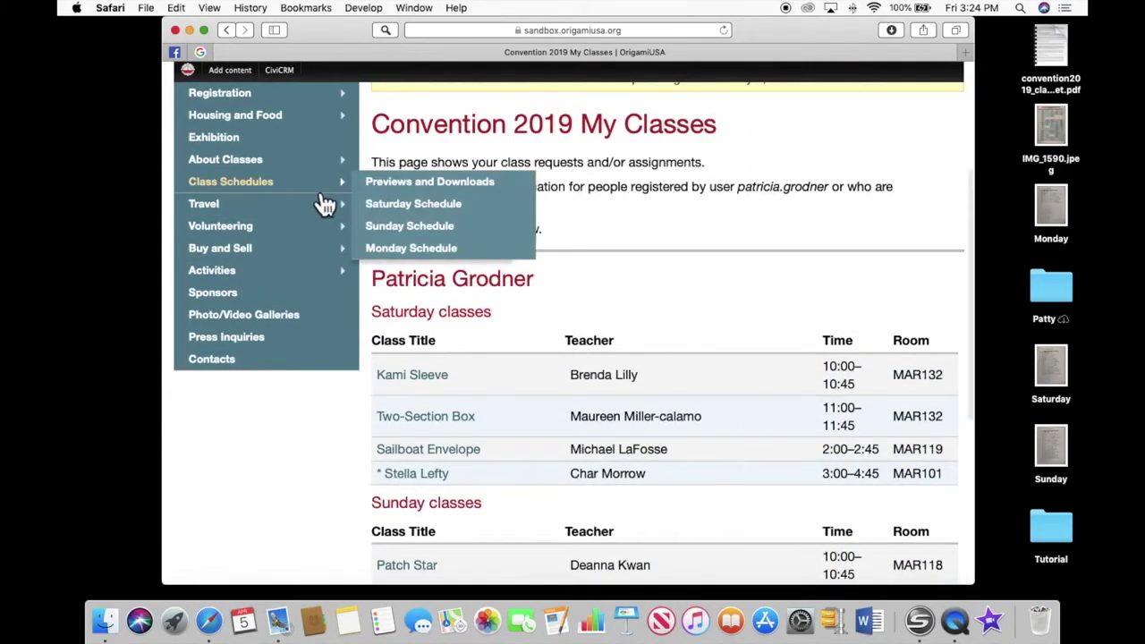
scroll(307, 200, "up", 2)
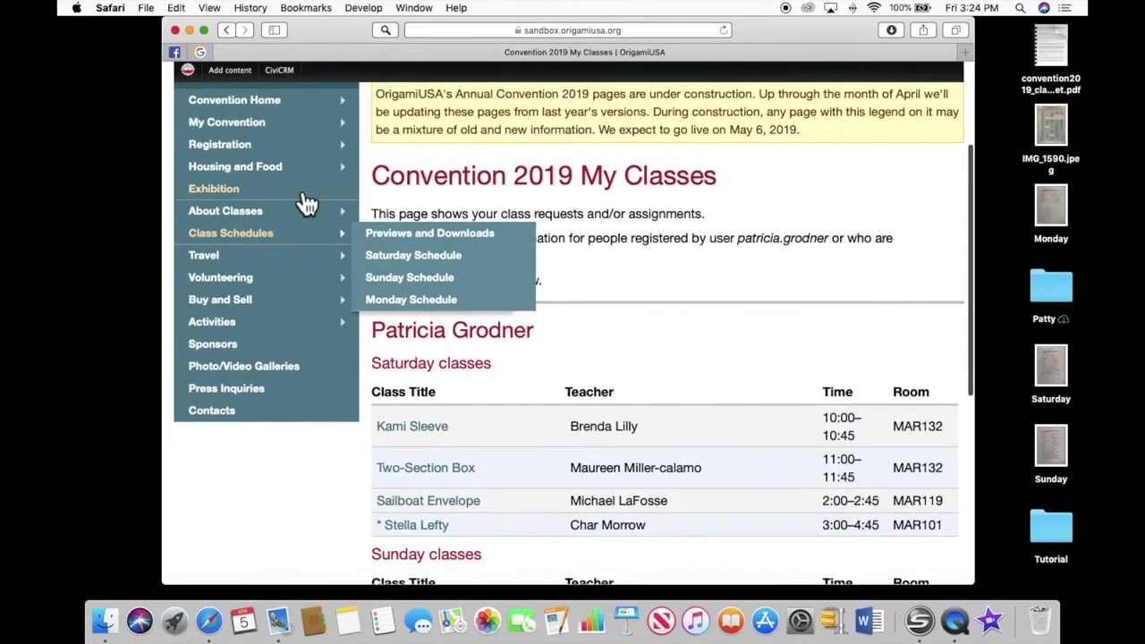
mouse_move(293, 224)
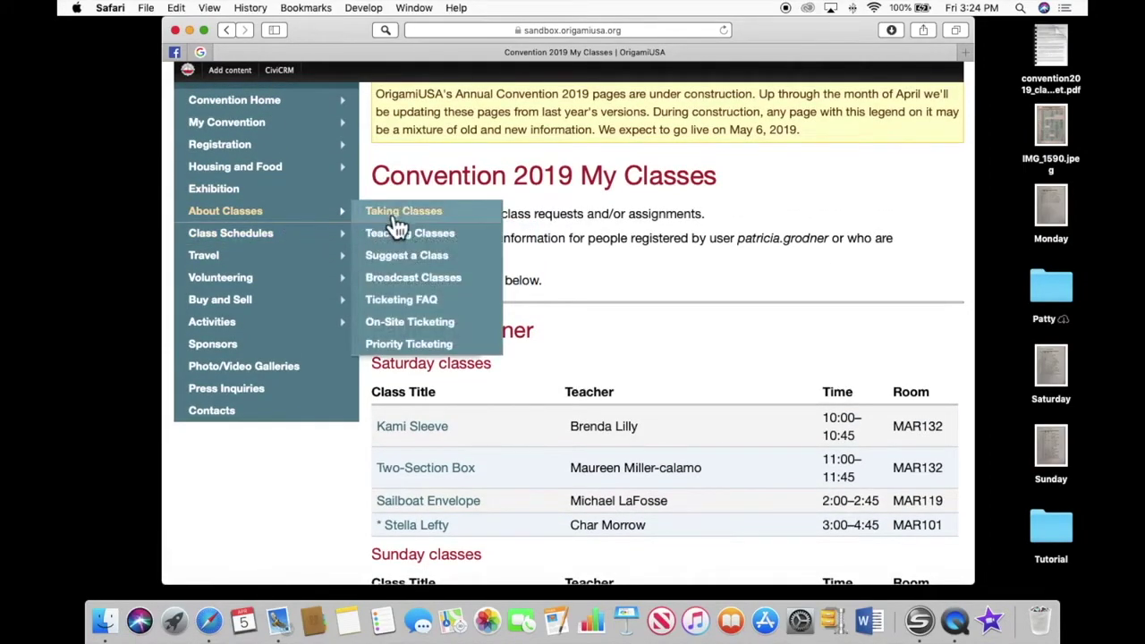